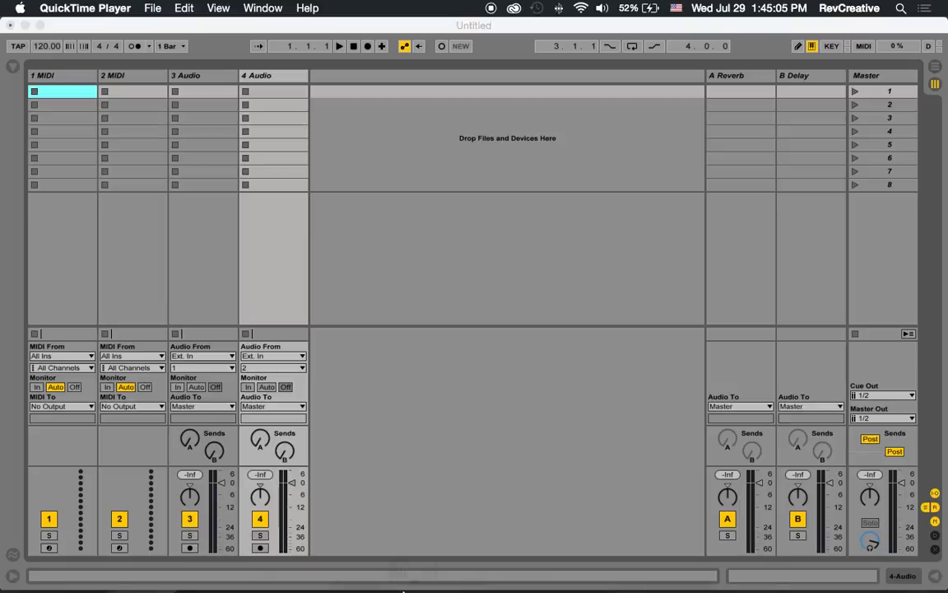
Step: Check the audio files in the MultiTracks folder in Finder, then return to Live and switch the set to Arrangement View
{"action": "left_click", "coordinate": [248, 574]}
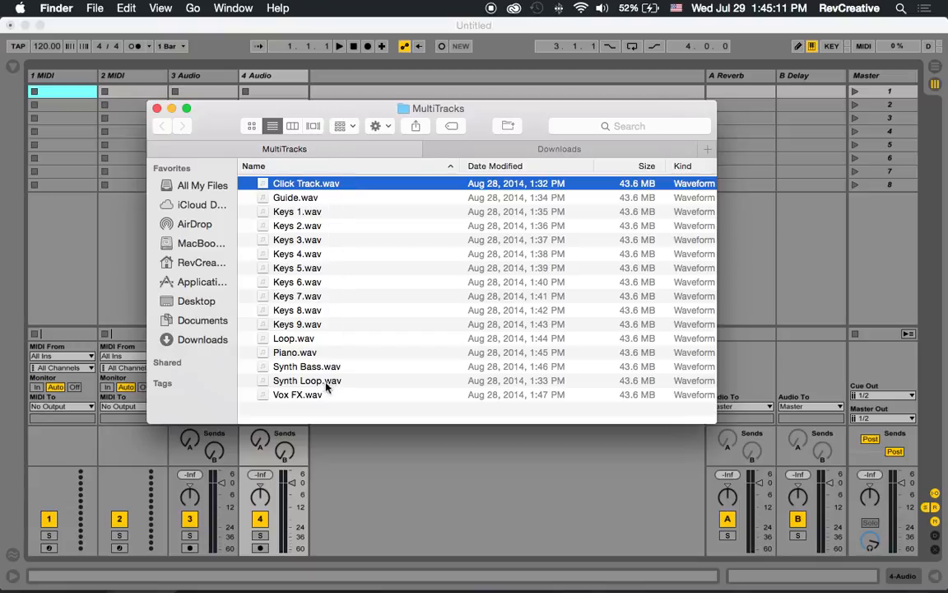
{"action": "left_click", "coordinate": [597, 482]}
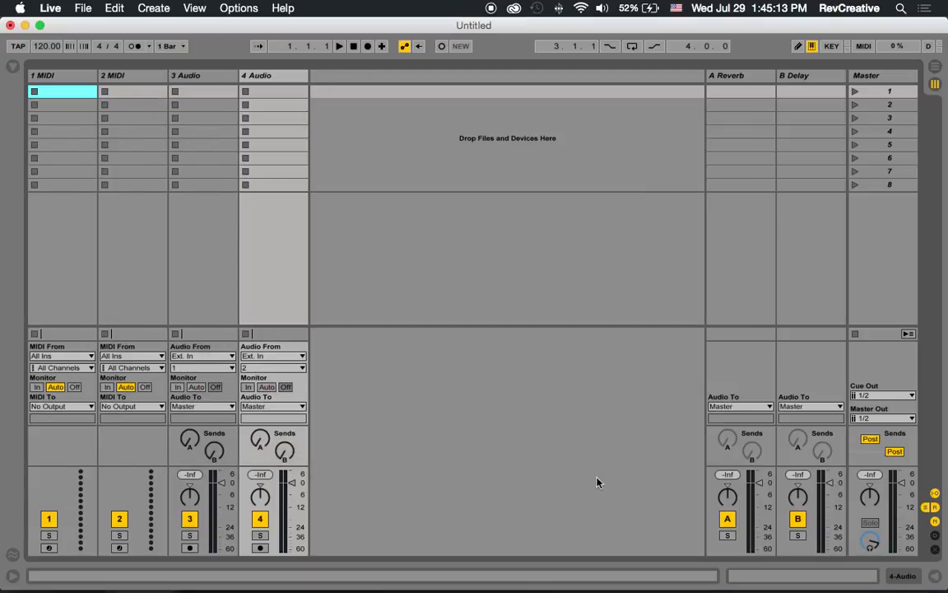
{"action": "left_click", "coordinate": [433, 216]}
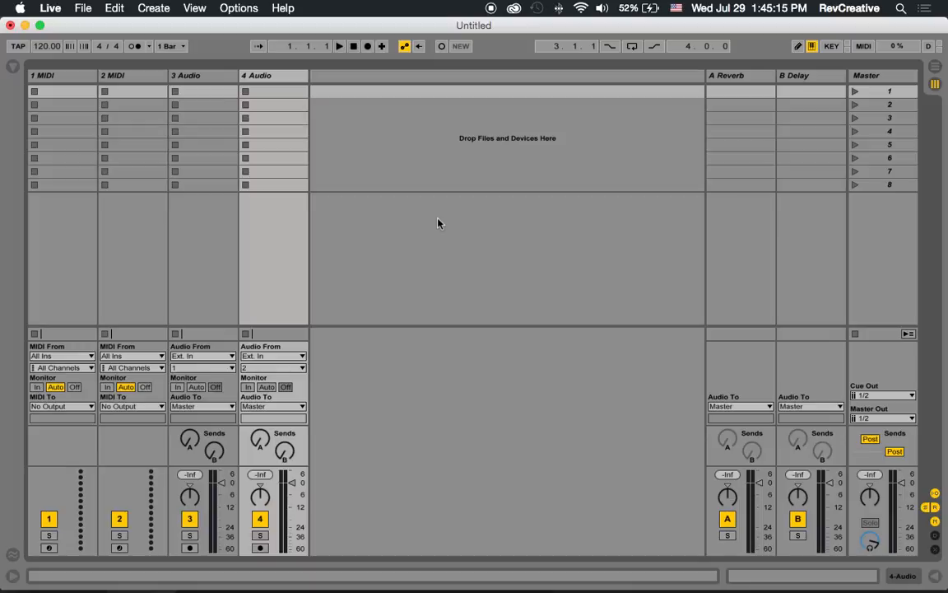
{"action": "key", "text": "Tab"}
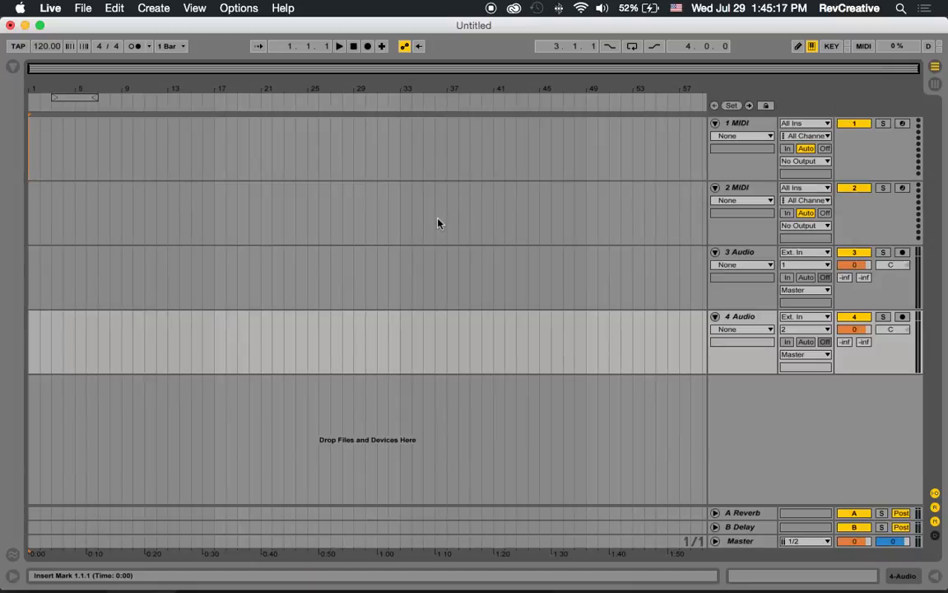
Step: Import all WAV files from Finder's MultiTracks folder, Click Track through Vox FX, onto separate new audio tracks at the start of the timeline
{"action": "left_click", "coordinate": [245, 574]}
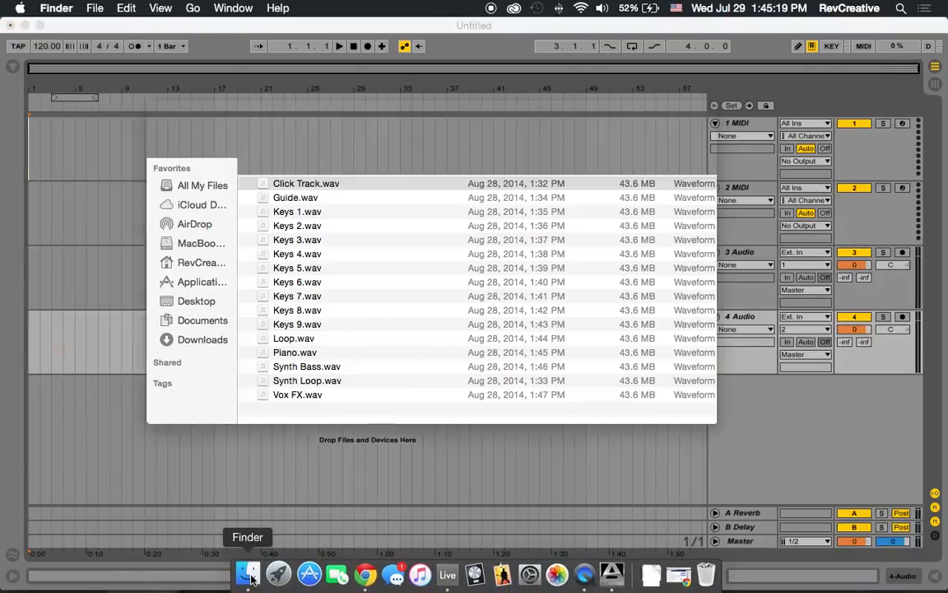
{"action": "left_click", "coordinate": [315, 396], "text": "shift"}
{"action": "left_click_drag", "start_coordinate": [356, 190], "coordinate": [31, 384]}
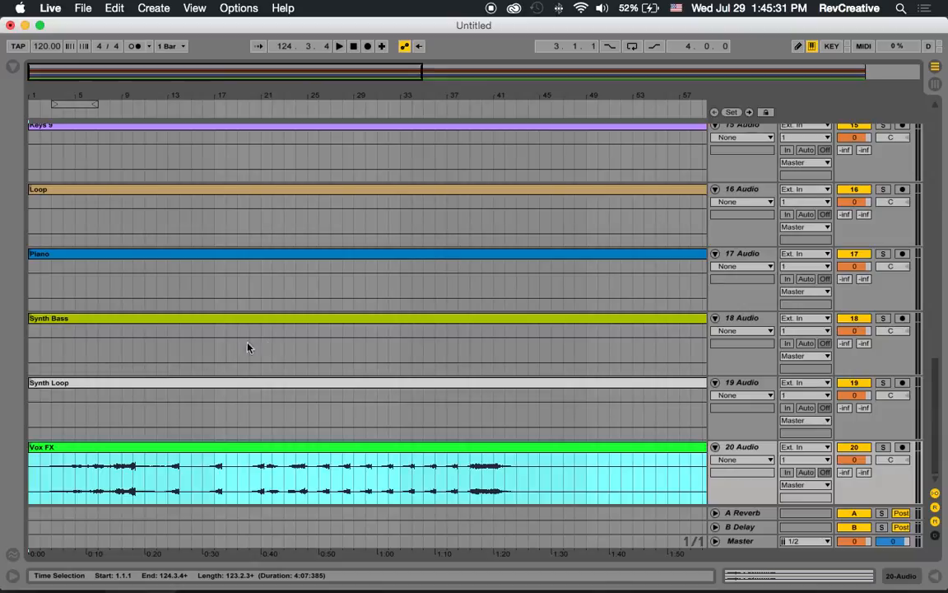
Step: Set the song tempo to 130 BPM
{"action": "scroll", "coordinate": [301, 332], "scroll_direction": "up", "scroll_amount": 15}
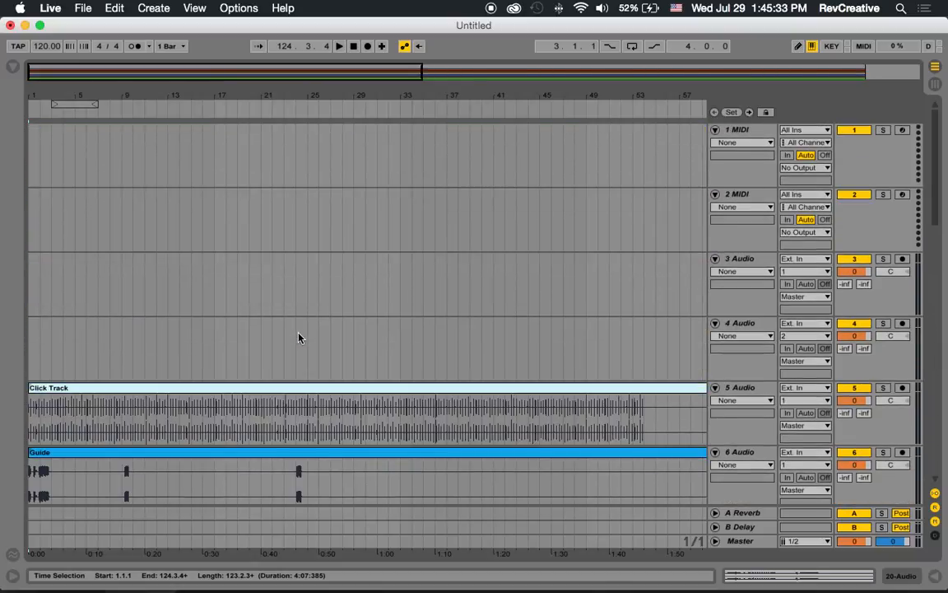
{"action": "scroll", "coordinate": [299, 338], "scroll_direction": "down", "scroll_amount": 8}
{"action": "scroll", "coordinate": [298, 338], "scroll_direction": "up", "scroll_amount": 8}
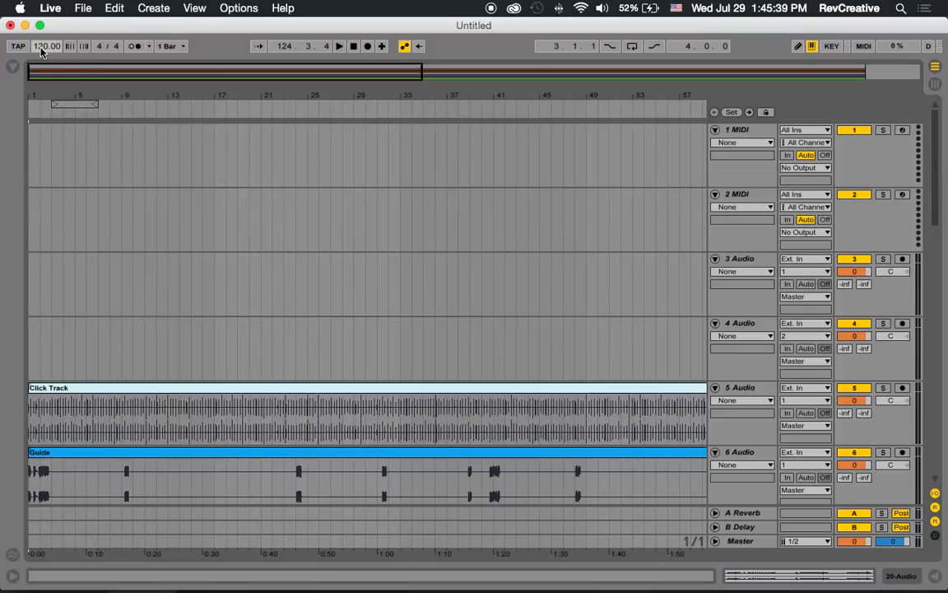
{"action": "key", "text": "Return"}
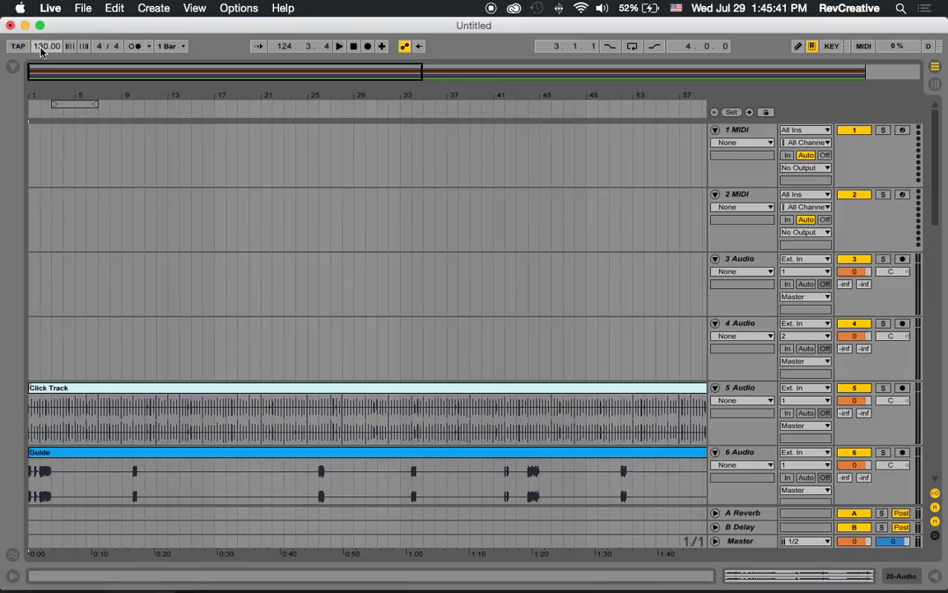
Step: Play the imported multitracks from the beginning at a lower system volume and stop after a few bars
{"action": "scroll", "coordinate": [173, 166], "scroll_direction": "down", "scroll_amount": 4}
{"action": "scroll", "coordinate": [173, 166], "scroll_direction": "up", "scroll_amount": 4}
{"action": "scroll", "coordinate": [172, 166], "scroll_direction": "down", "scroll_amount": 1}
{"action": "scroll", "coordinate": [173, 166], "scroll_direction": "down", "scroll_amount": 1}
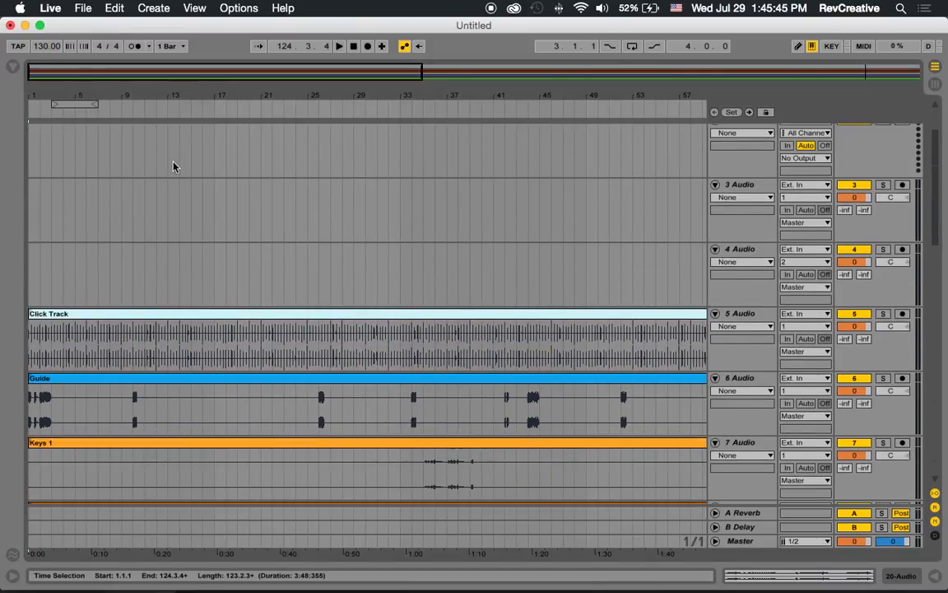
{"action": "left_click", "coordinate": [339, 47]}
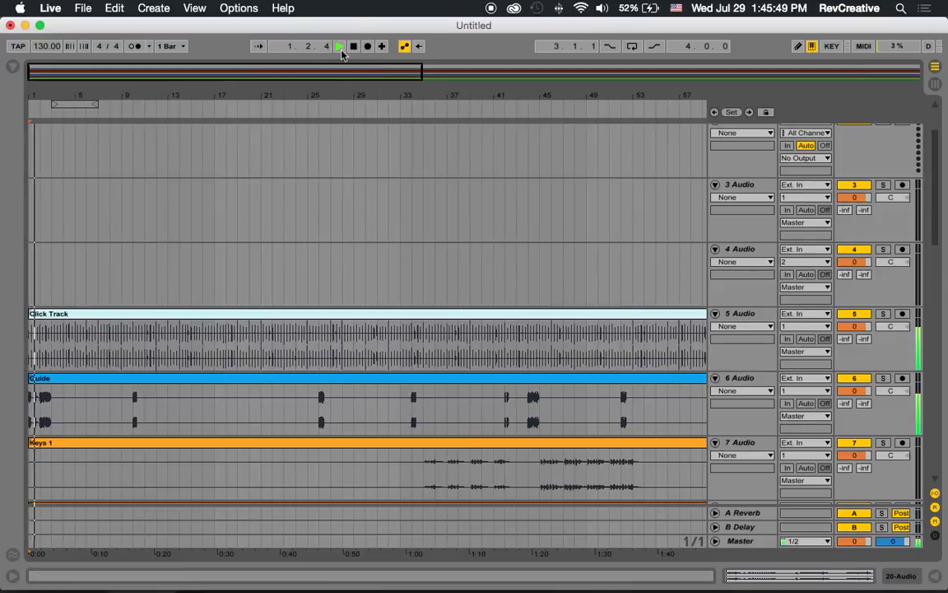
{"action": "key", "text": "XF86AudioLowerVolume"}
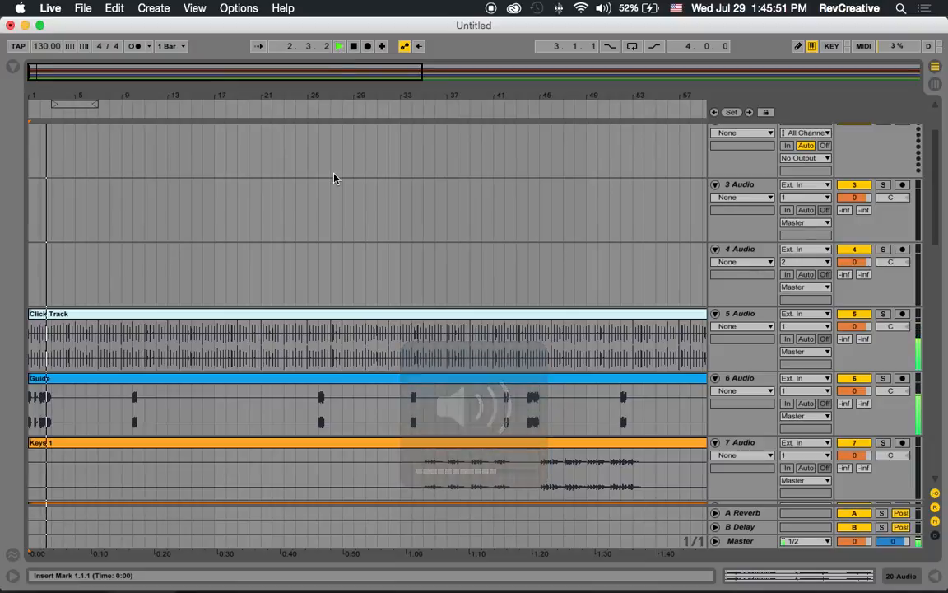
{"action": "scroll", "coordinate": [333, 178], "scroll_direction": "down", "scroll_amount": 4}
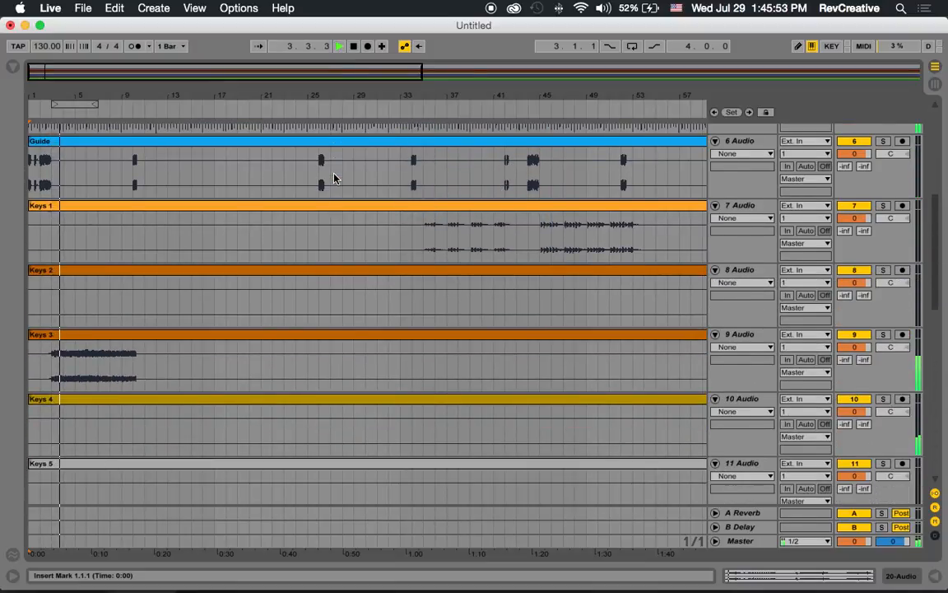
{"action": "key", "text": "space"}
Step: Rename the first two imported tracks to match their clips: Click Track and Guide
{"action": "scroll", "coordinate": [358, 200], "scroll_direction": "up", "scroll_amount": 2}
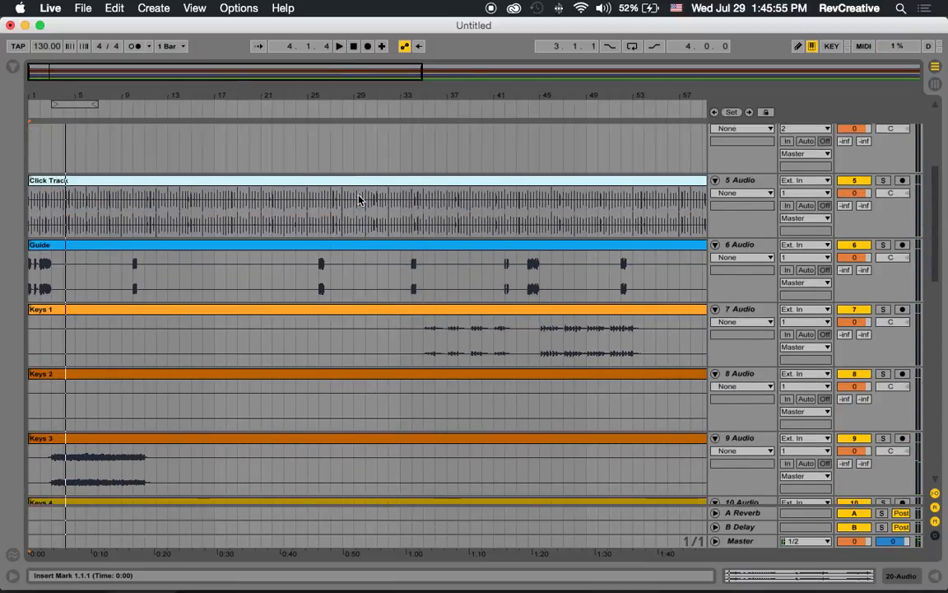
{"action": "scroll", "coordinate": [358, 200], "scroll_direction": "up", "scroll_amount": 1}
{"action": "left_click", "coordinate": [742, 221]}
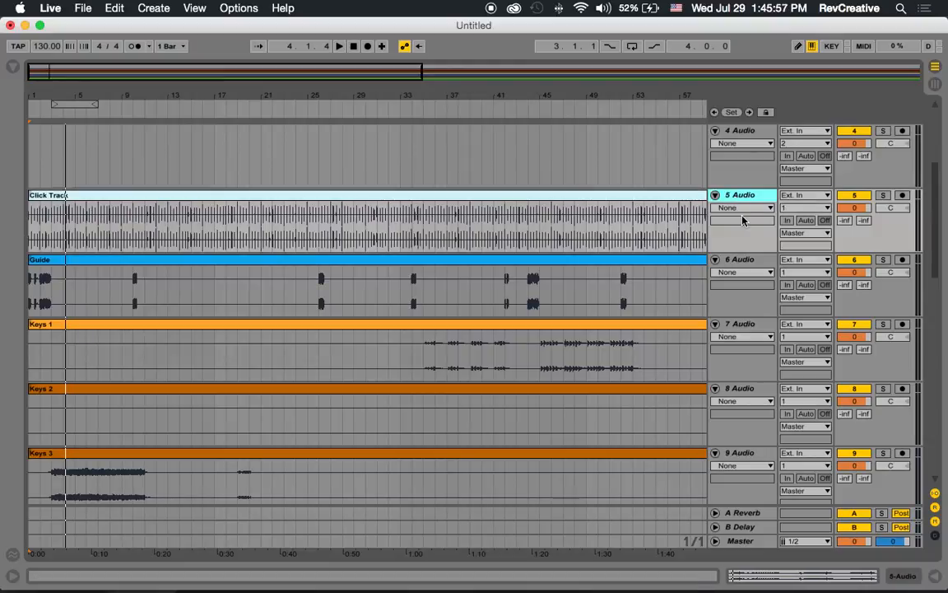
{"action": "scroll", "coordinate": [742, 235], "scroll_direction": "down", "scroll_amount": 9}
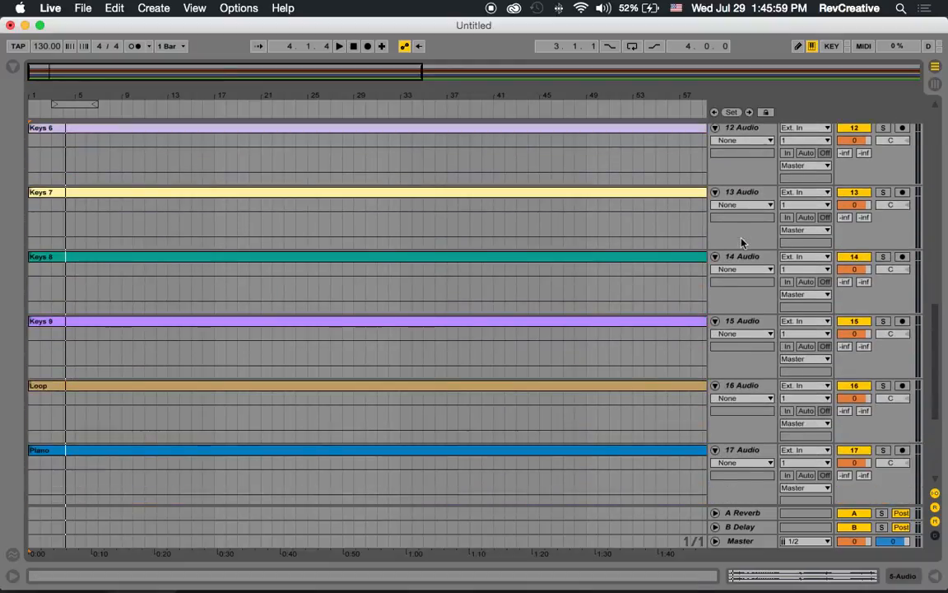
{"action": "scroll", "coordinate": [741, 241], "scroll_direction": "down", "scroll_amount": 3}
{"action": "scroll", "coordinate": [741, 241], "scroll_direction": "up", "scroll_amount": 13}
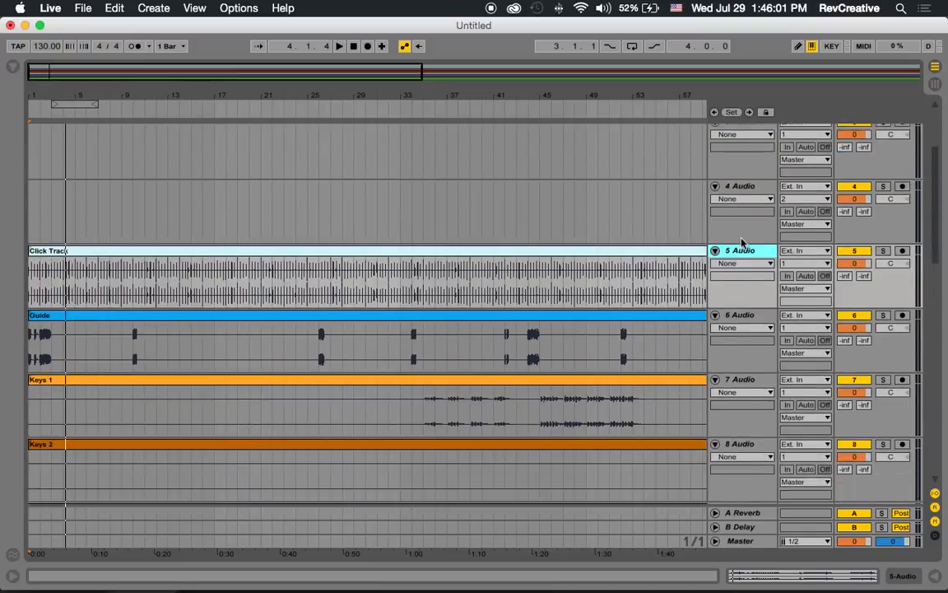
{"action": "scroll", "coordinate": [741, 241], "scroll_direction": "down", "scroll_amount": 2}
{"action": "key", "text": "super+r"}
{"action": "type", "text": "Click T"}
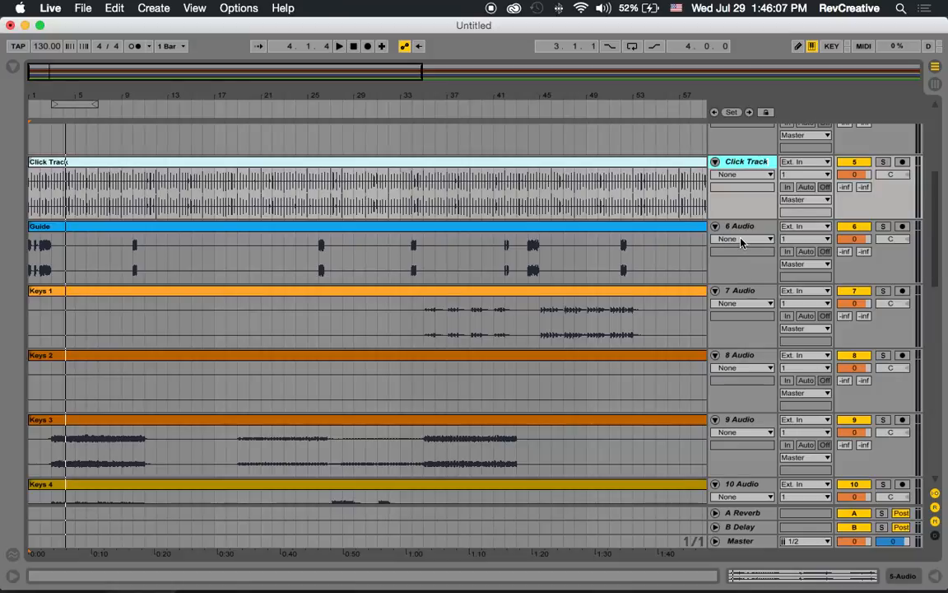
{"action": "left_click", "coordinate": [741, 229]}
{"action": "key", "text": "super+r"}
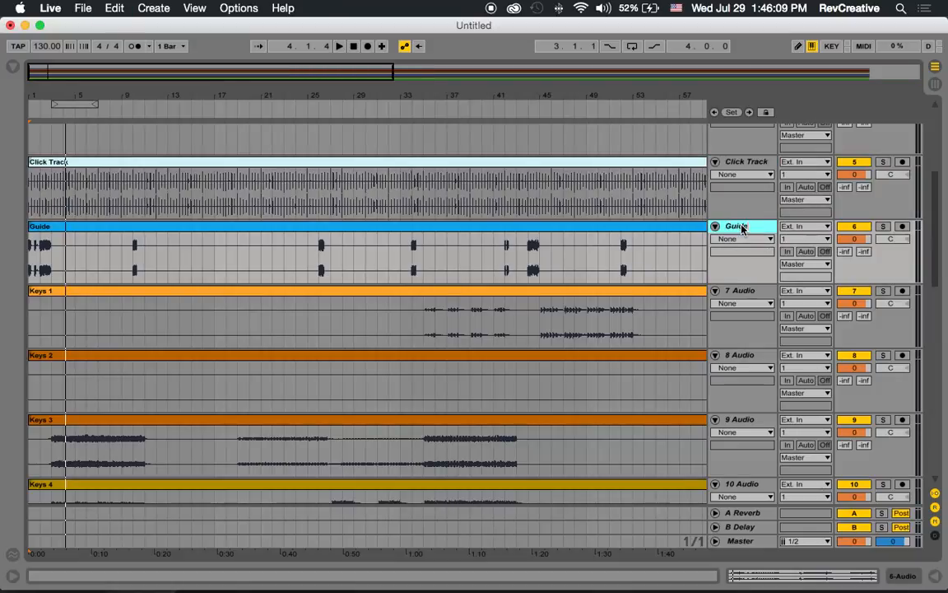
{"action": "type", "text": "Guide"}
Step: Rename the four tracks below Guide as Keys 1, Keys 2, Keys 3 and Keys 4
{"action": "left_click", "coordinate": [738, 295]}
{"action": "type", "text": "Keys 1"}
{"action": "key", "text": "Tab"}
{"action": "type", "text": "Keys 2"}
{"action": "key", "text": "Tab"}
{"action": "type", "text": "Keys 3"}
{"action": "key", "text": "Tab"}
{"action": "type", "text": "Keys 4"}
Step: Rename the tracks holding the remaining keys clips as Keys 5, Keys 6, Keys 7, Keys 8 and Keys 9
{"action": "scroll", "coordinate": [770, 380], "scroll_direction": "down", "scroll_amount": 6}
{"action": "left_click", "coordinate": [736, 297]}
{"action": "key", "text": "super+r"}
{"action": "type", "text": "E"}
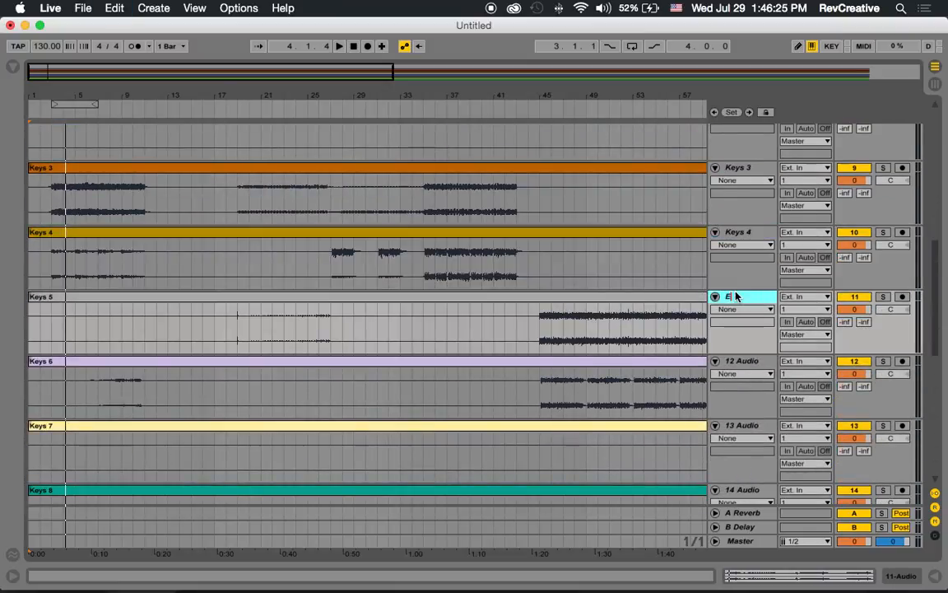
{"action": "key", "text": "Tab"}
{"action": "type", "text": "Keys 6"}
{"action": "key", "text": "Tab"}
{"action": "type", "text": "Keys 7"}
{"action": "key", "text": "Tab"}
{"action": "type", "text": "Keys 8"}
{"action": "key", "text": "Tab"}
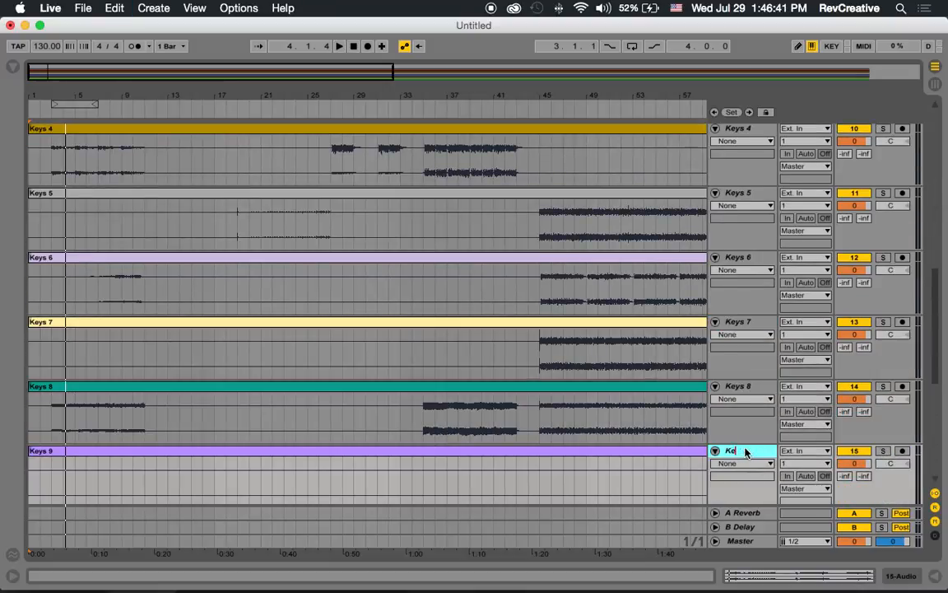
{"action": "type", "text": "Keys 9"}
Step: Rename the last five tracks as Loop, Piano, Synth Bass, Synth Loop and Vox FX
{"action": "key", "text": "Tab"}
{"action": "type", "text": "Loop"}
{"action": "key", "text": "Tab"}
{"action": "type", "text": "Piano"}
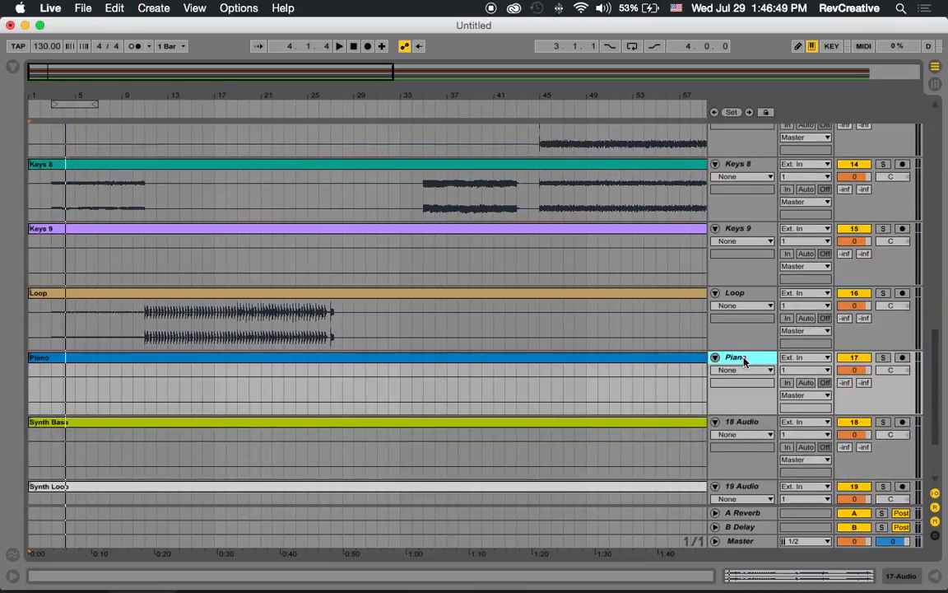
{"action": "key", "text": "Tab"}
{"action": "type", "text": "Synth Bass"}
{"action": "key", "text": "Tab"}
{"action": "type", "text": "Synth Loop"}
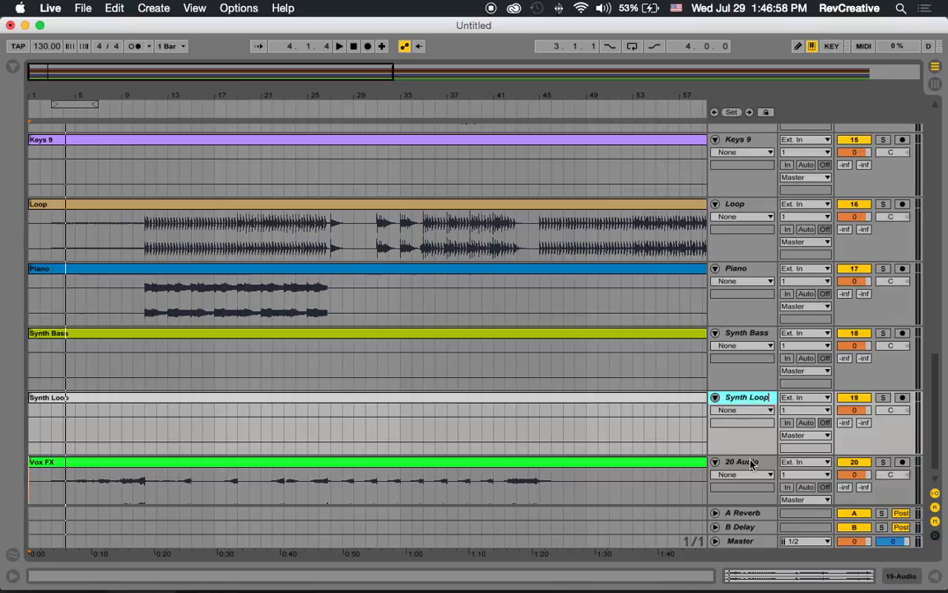
{"action": "key", "text": "Tab"}
{"action": "type", "text": "Vox FX"}
{"action": "key", "text": "Return"}
Step: Delete the empty default tracks 1 MIDI, 2 MIDI, 3 Audio and 4 Audio above the Click Track
{"action": "scroll", "coordinate": [741, 453], "scroll_direction": "up", "scroll_amount": 15}
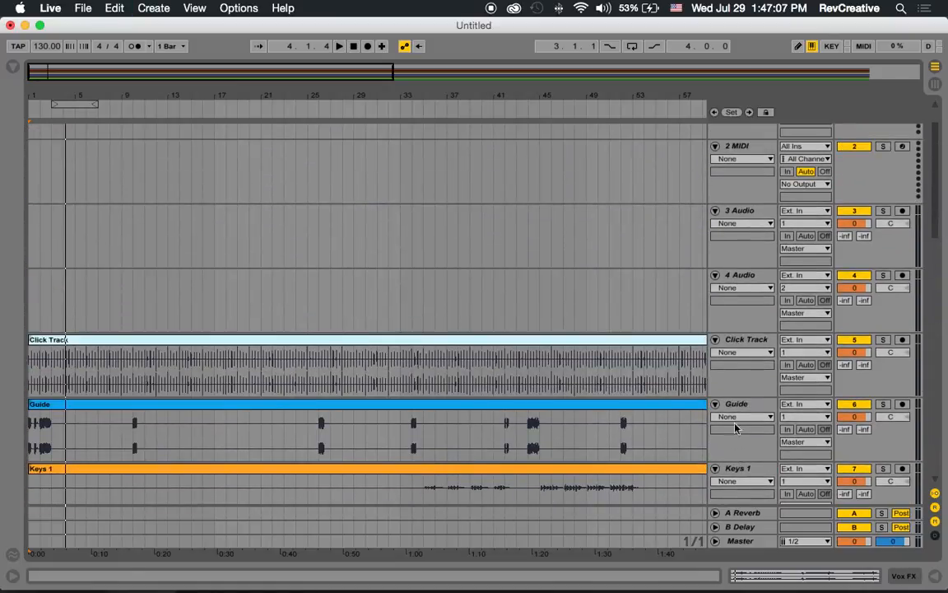
{"action": "scroll", "coordinate": [620, 282], "scroll_direction": "up", "scroll_amount": 3}
{"action": "left_click", "coordinate": [750, 197]}
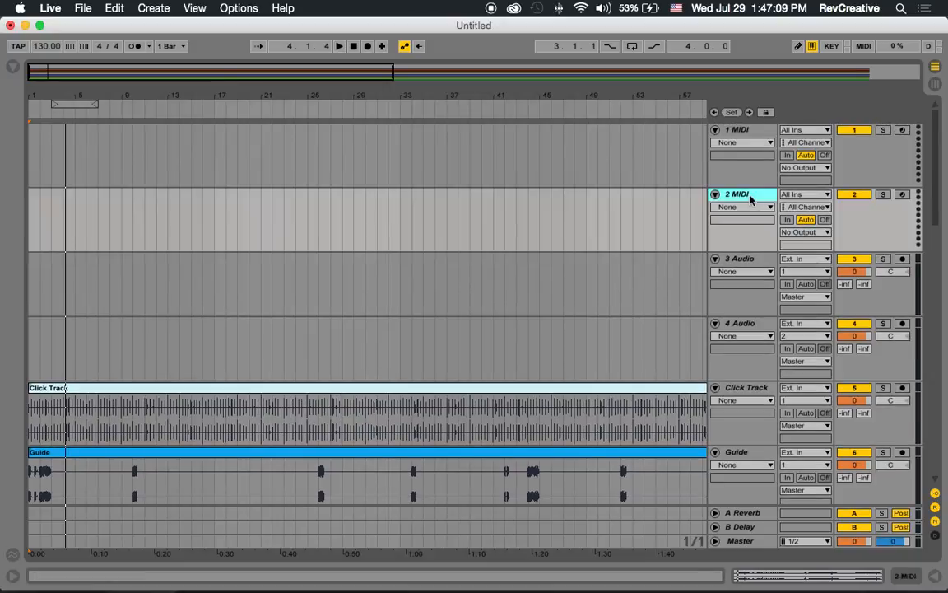
{"action": "left_click", "coordinate": [743, 326], "text": "shift"}
{"action": "key", "text": "Delete"}
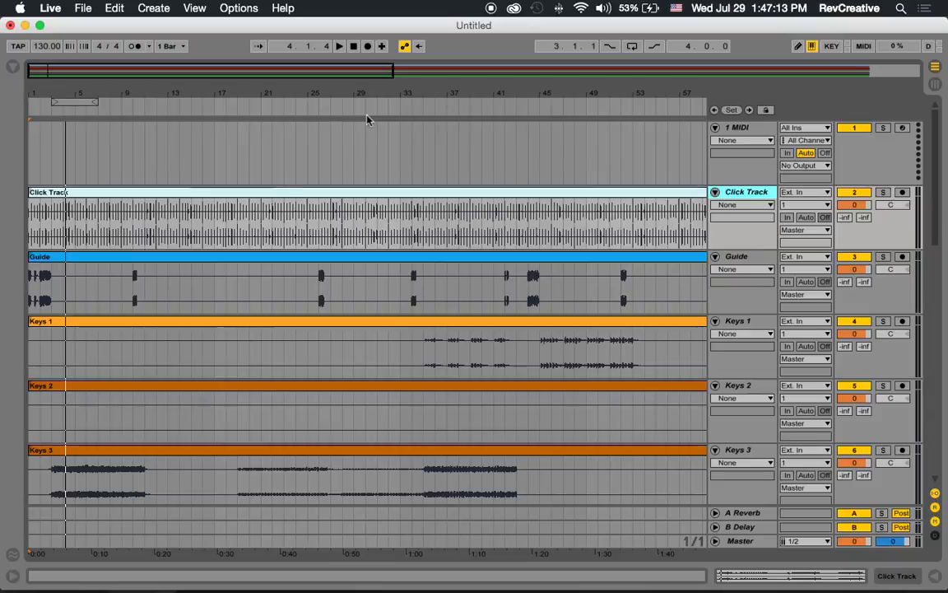
{"action": "left_click", "coordinate": [752, 129]}
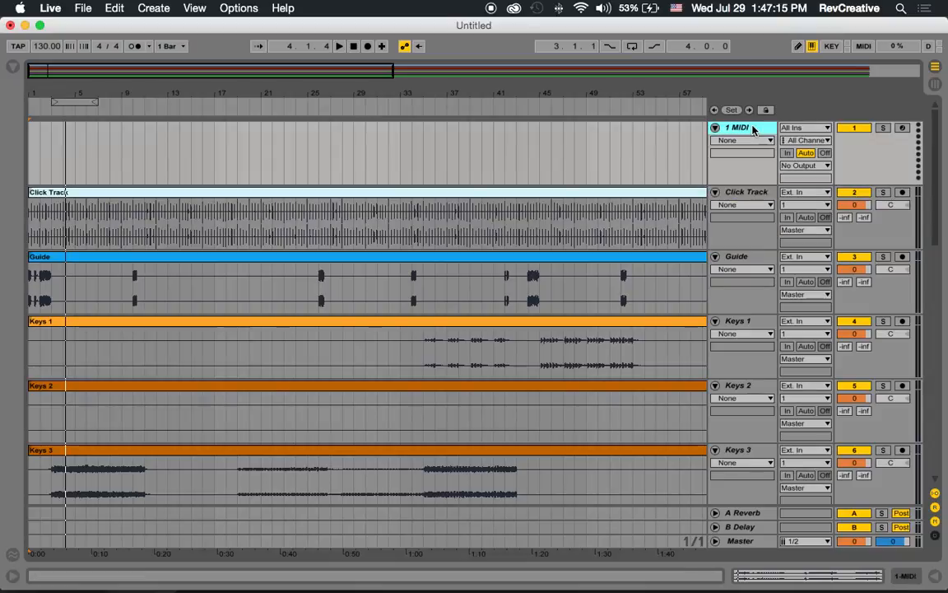
{"action": "key", "text": "Delete"}
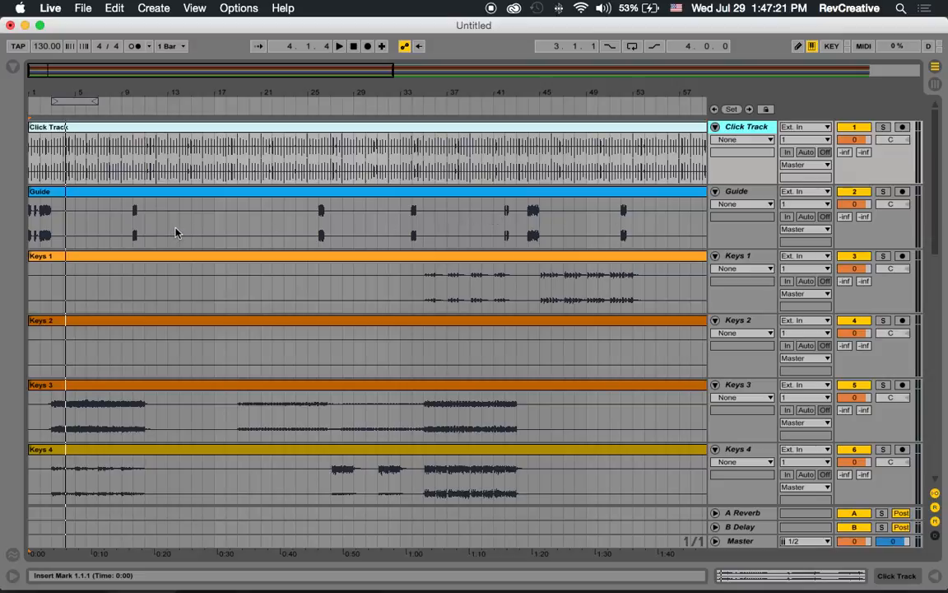
Step: Play the arrangement from the start to hear the count-in, then stop playback
{"action": "scroll", "coordinate": [175, 232], "scroll_direction": "down", "scroll_amount": 5}
{"action": "scroll", "coordinate": [175, 232], "scroll_direction": "up", "scroll_amount": 5}
{"action": "left_click", "coordinate": [354, 47]}
{"action": "left_click", "coordinate": [337, 48]}
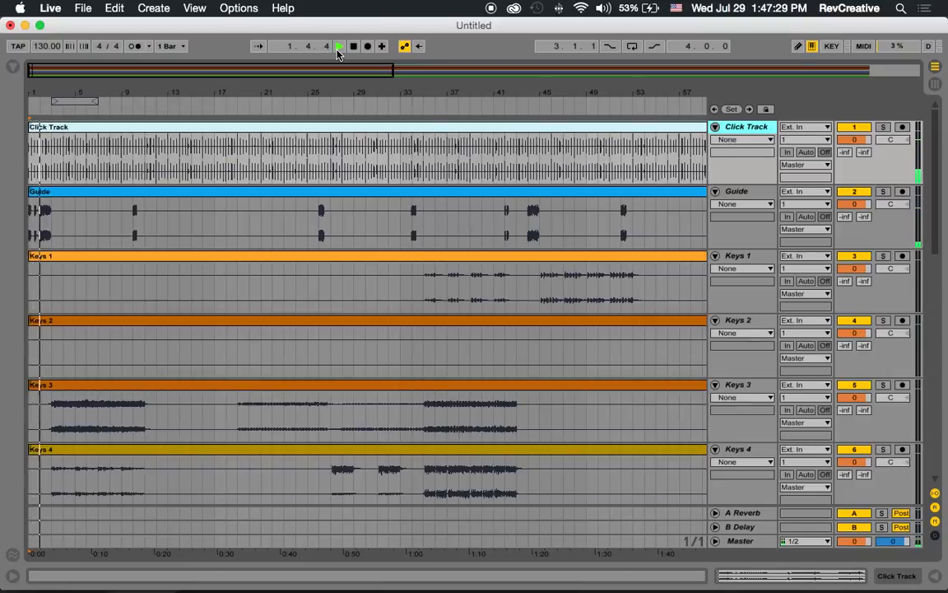
{"action": "left_click", "coordinate": [337, 49]}
{"action": "left_click", "coordinate": [354, 47]}
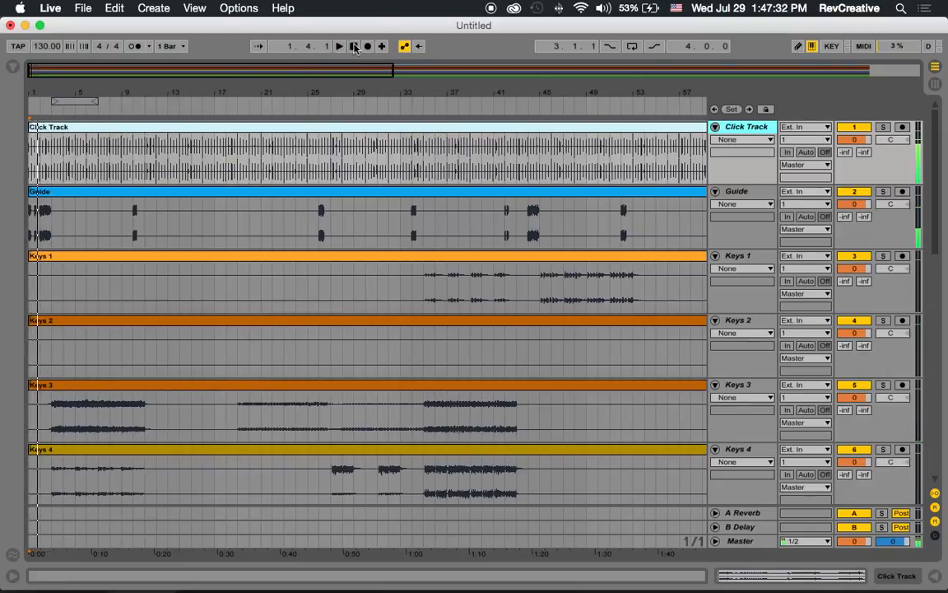
Step: Add a locator named Count In at bar 1
{"action": "right_click", "coordinate": [30, 108]}
{"action": "left_click", "coordinate": [44, 117]}
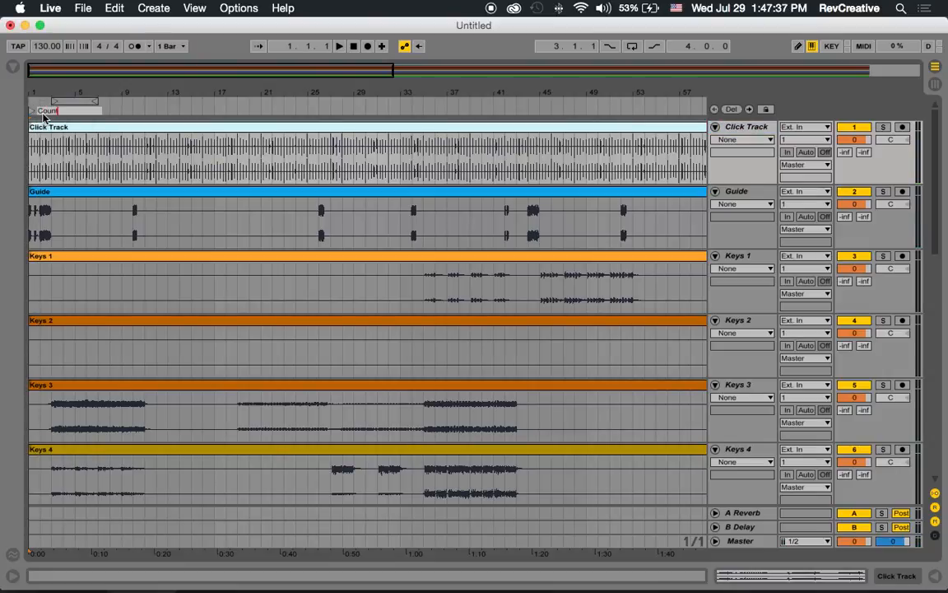
{"action": "key", "text": "Return"}
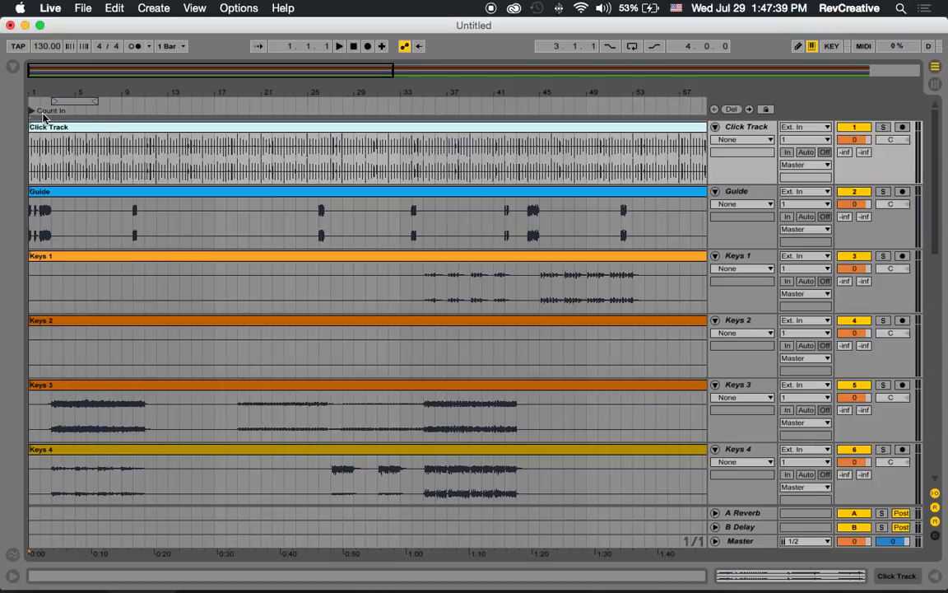
Step: Add a locator named Intro at bar 3, where the Keys 3 audio begins
{"action": "right_click", "coordinate": [53, 107]}
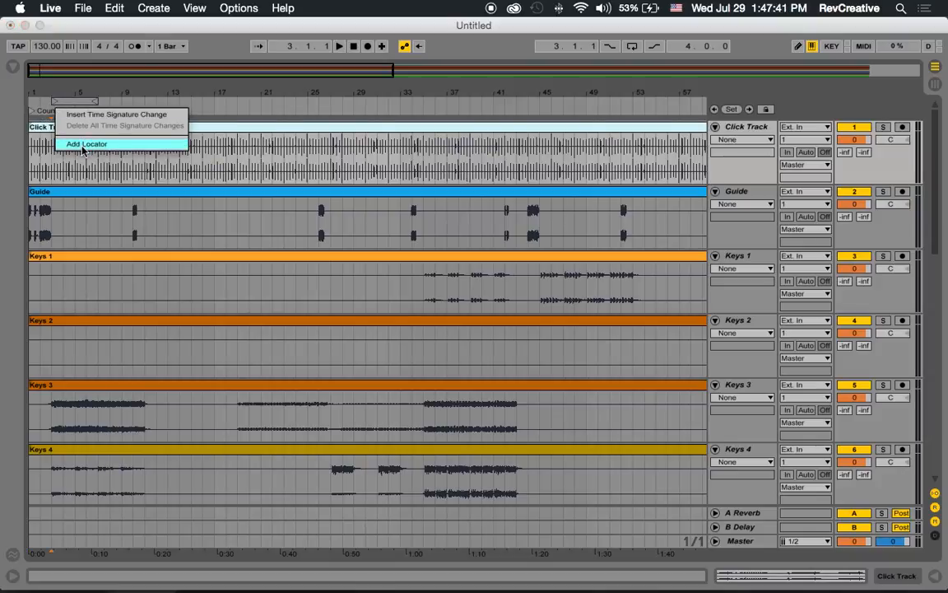
{"action": "left_click", "coordinate": [82, 142]}
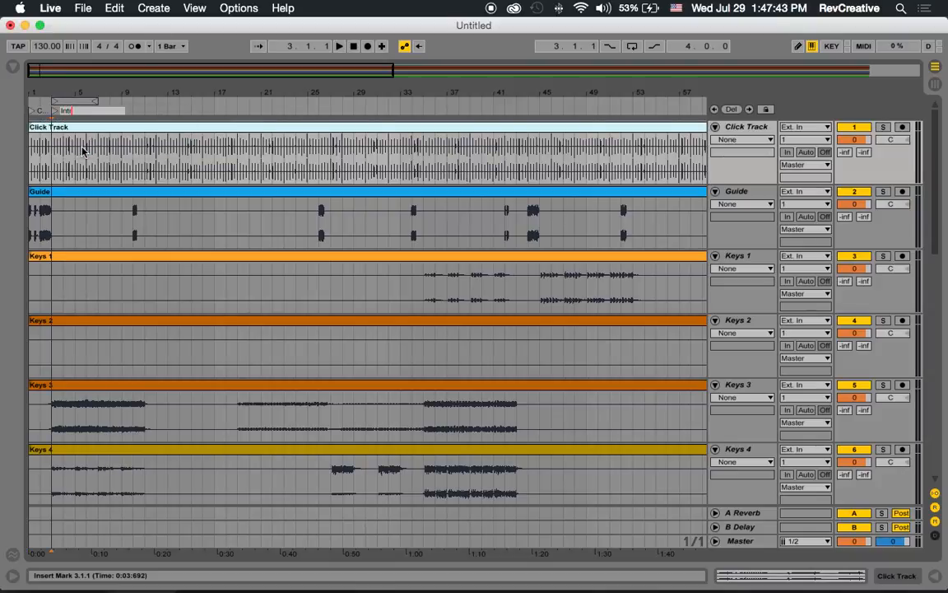
{"action": "key", "text": "Return"}
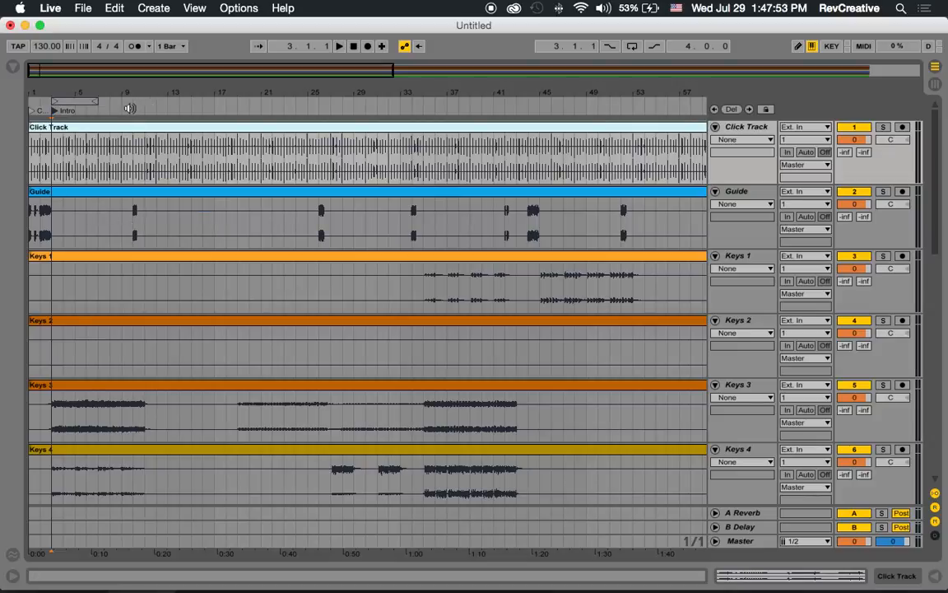
Step: Play the song from the Intro to hear the guide cue near bar 10, and add a locator named Verse 1 at bar 11
{"action": "left_click", "coordinate": [340, 48]}
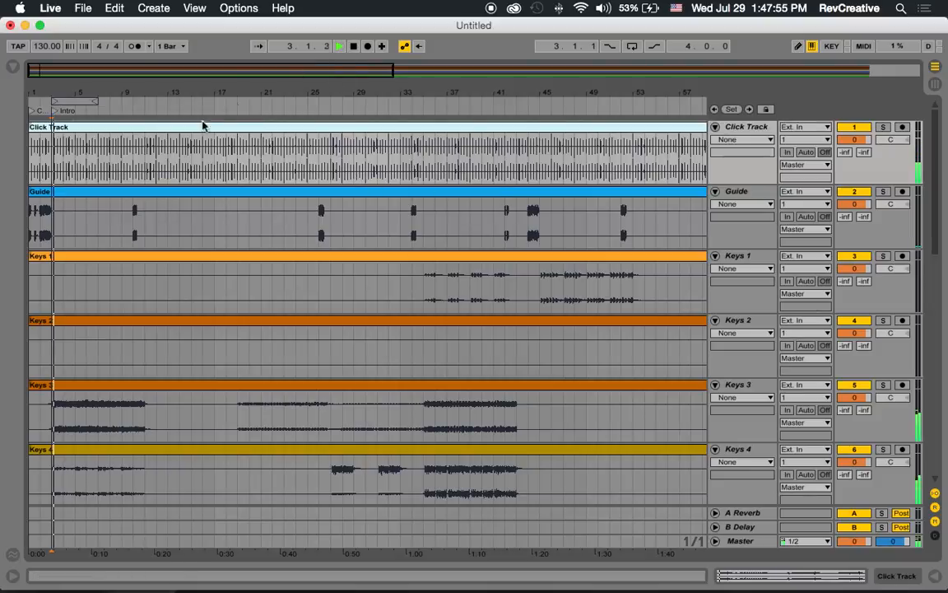
{"action": "left_click", "coordinate": [126, 110]}
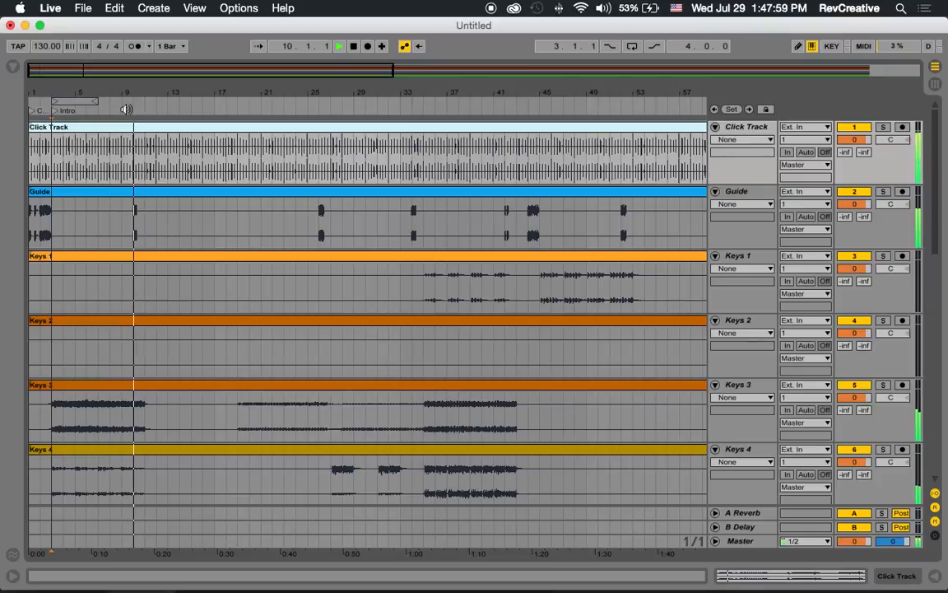
{"action": "key", "text": "space"}
{"action": "left_click_drag", "start_coordinate": [154, 94], "coordinate": [154, 163]}
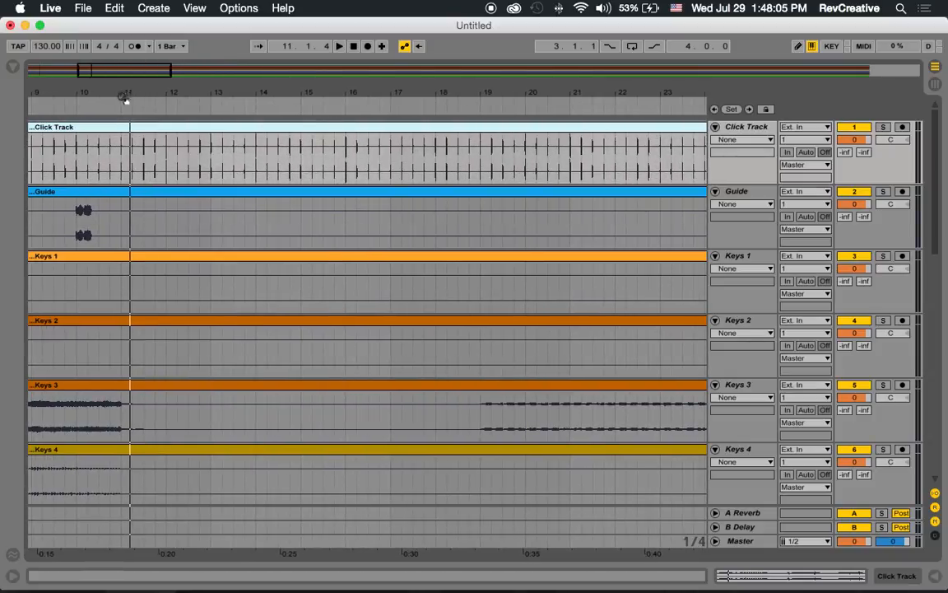
{"action": "key", "text": "space"}
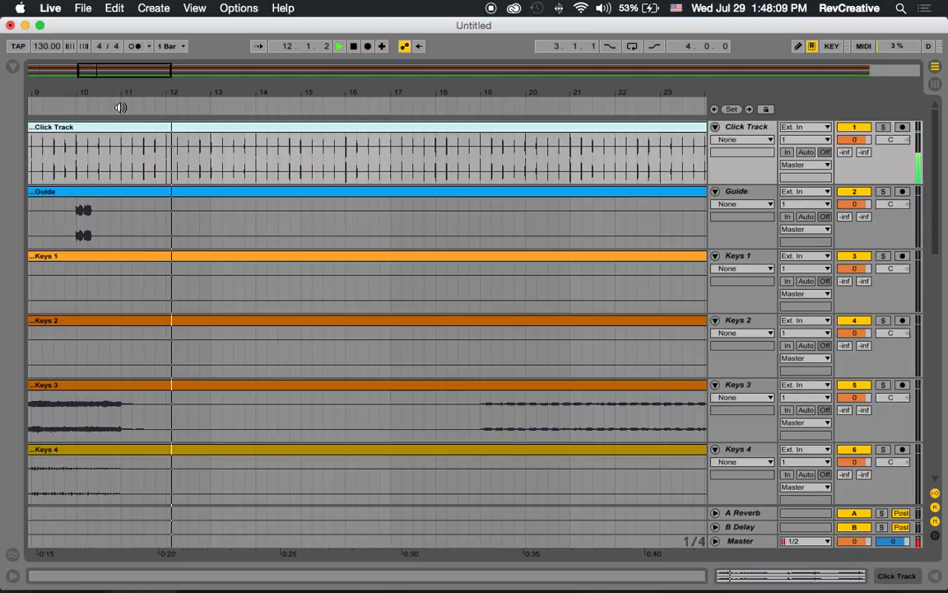
{"action": "right_click", "coordinate": [121, 107]}
{"action": "left_click", "coordinate": [140, 143]}
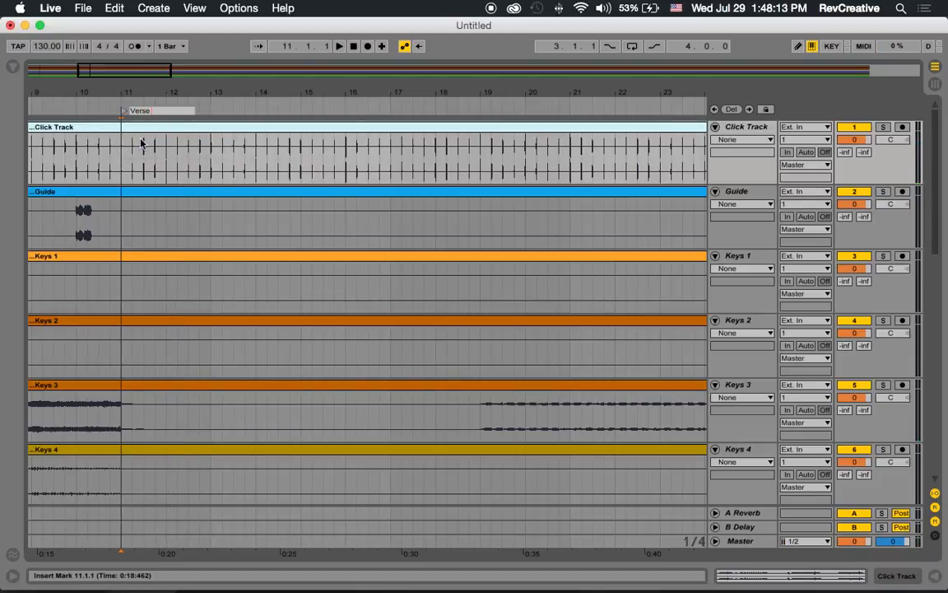
{"action": "key", "text": "Return"}
Step: Listen to the guide cue at bar 26 and add a locator named Pre-Chorus at bar 27
{"action": "scroll", "coordinate": [215, 215], "scroll_direction": "right", "scroll_amount": 10}
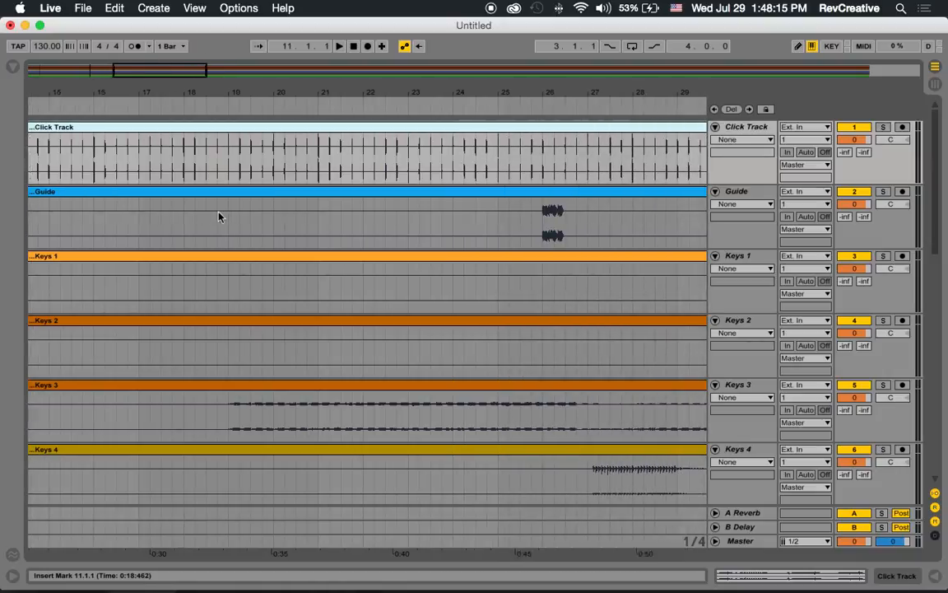
{"action": "left_click", "coordinate": [312, 109]}
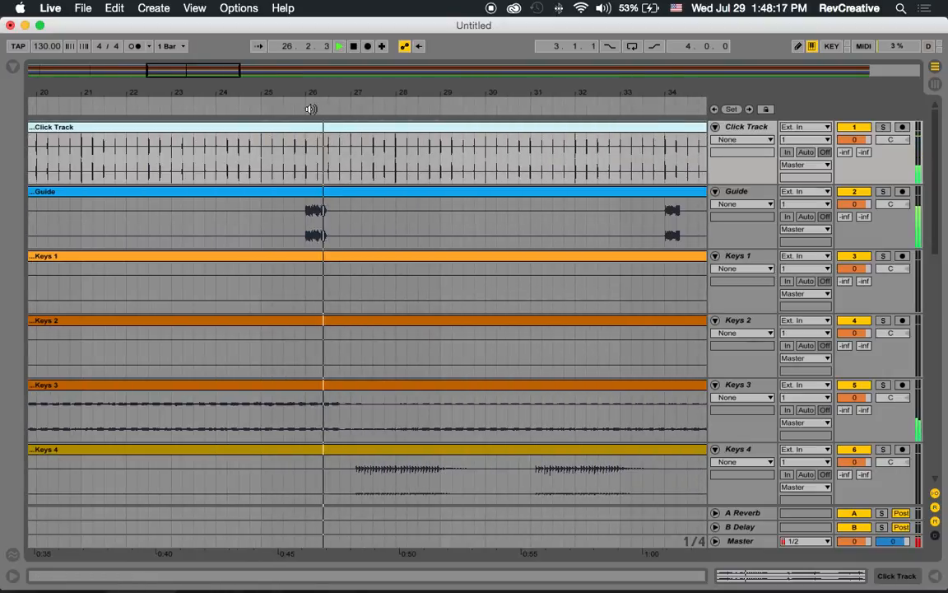
{"action": "left_click", "coordinate": [278, 109]}
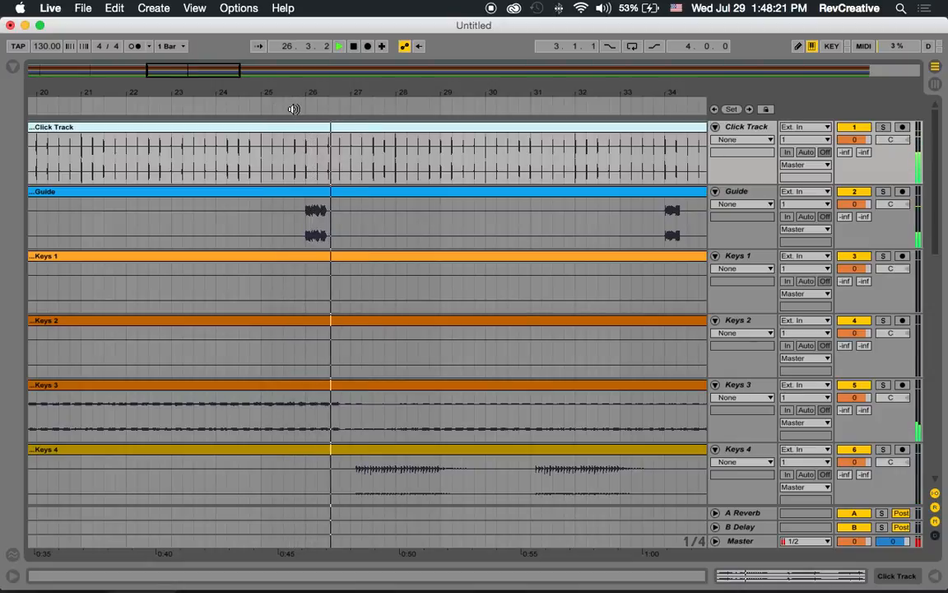
{"action": "key", "text": "space"}
{"action": "right_click", "coordinate": [351, 112]}
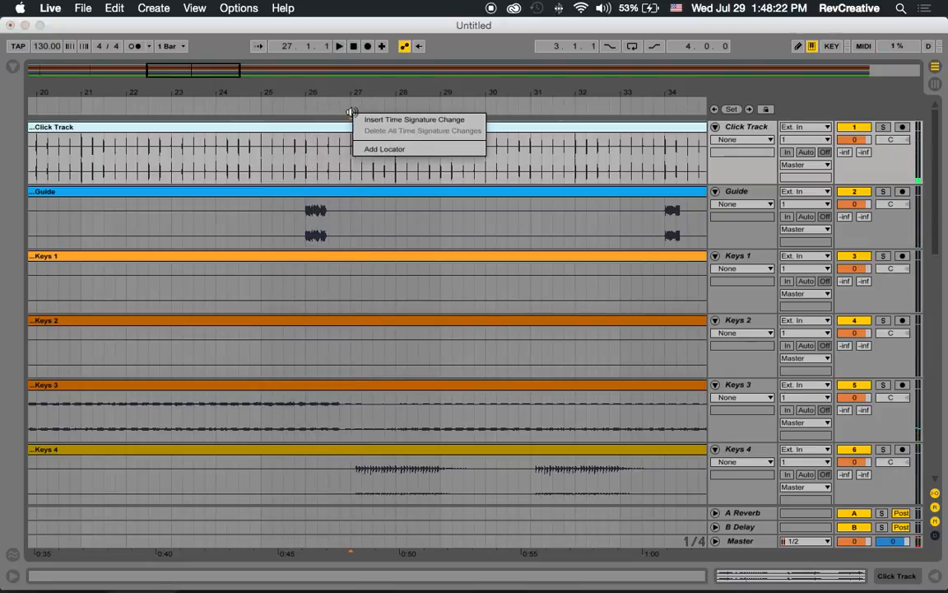
{"action": "left_click", "coordinate": [372, 149]}
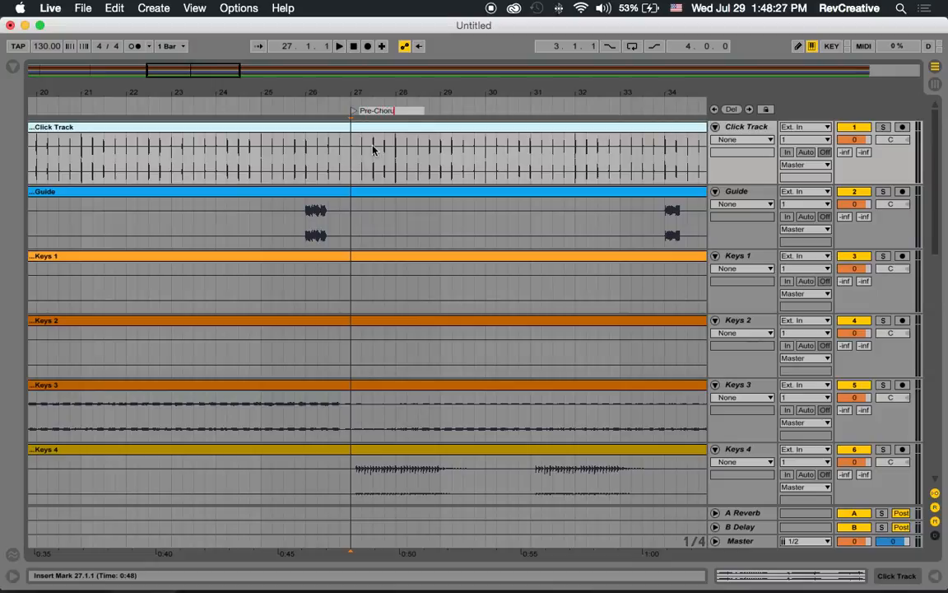
{"action": "type", "text": "s"}
{"action": "key", "text": "Return"}
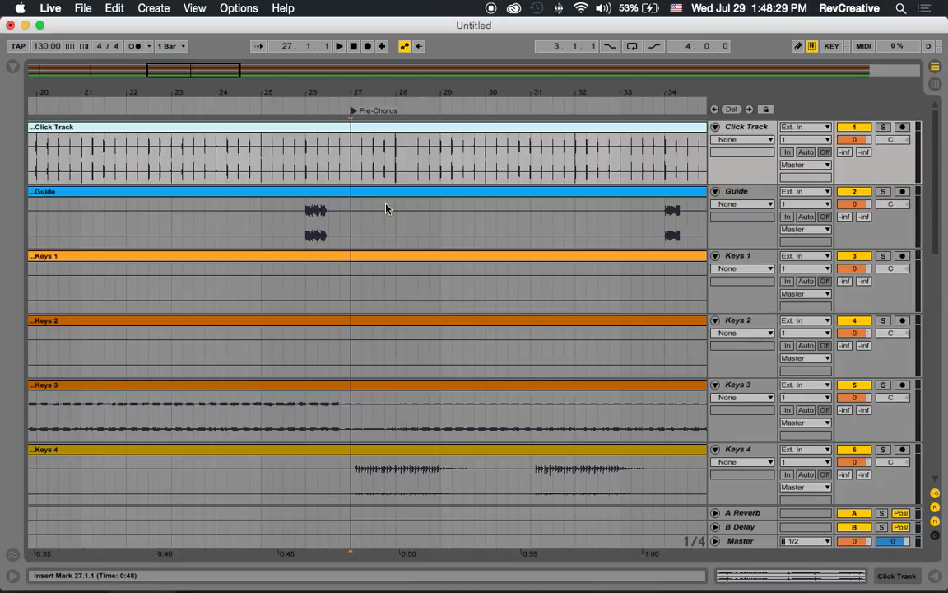
Step: Check the guide cue at bar 34 and add a locator named Chorus at bar 35
{"action": "scroll", "coordinate": [360, 197], "scroll_direction": "right", "scroll_amount": 5}
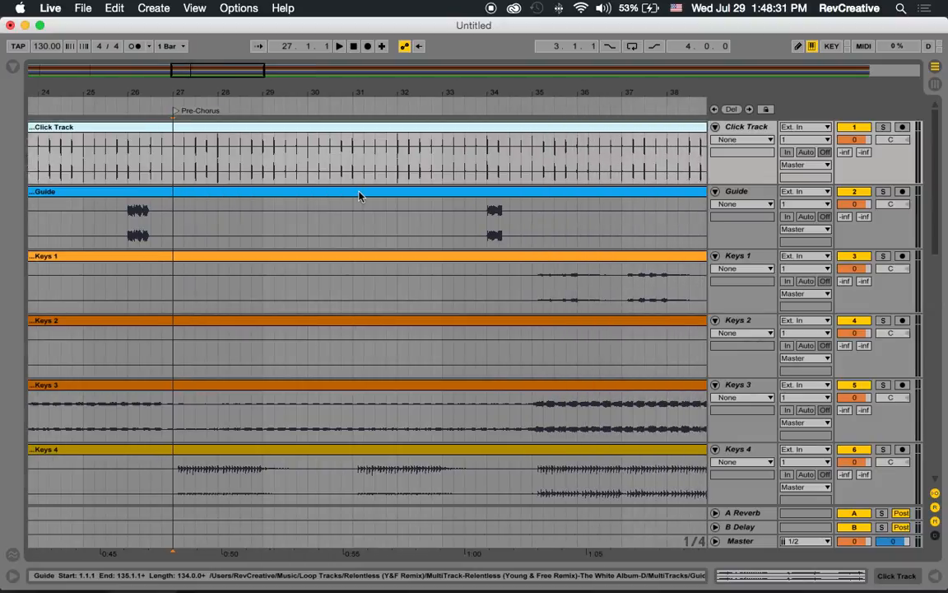
{"action": "left_click", "coordinate": [459, 108]}
{"action": "key", "text": "space"}
{"action": "right_click", "coordinate": [504, 107]}
{"action": "left_click", "coordinate": [533, 148]}
{"action": "type", "text": "Chorus"}
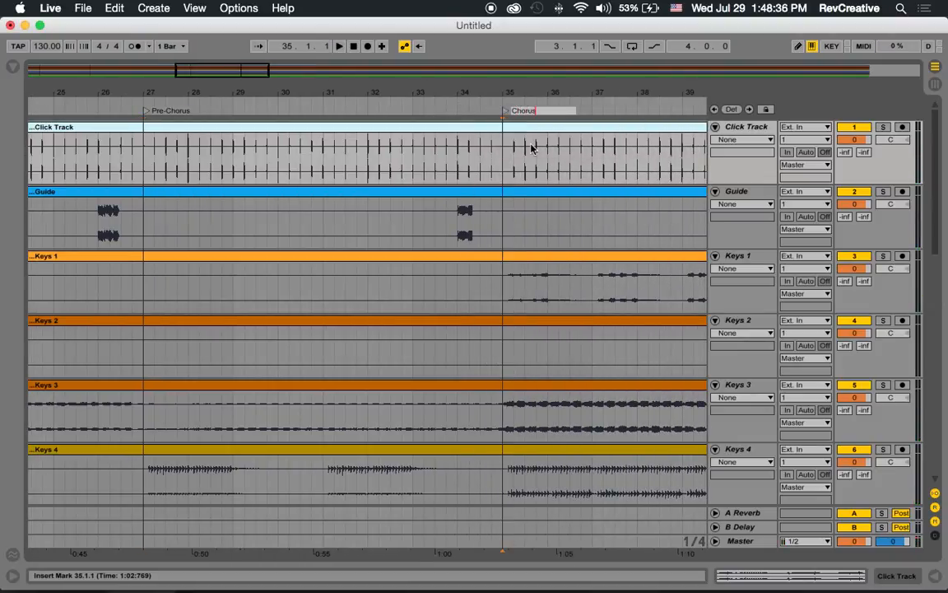
{"action": "key", "text": "Return"}
Step: Check the guide cue at bar 42 and add a locator named Break Down at bar 43
{"action": "scroll", "coordinate": [533, 148], "scroll_direction": "right", "scroll_amount": 7}
{"action": "left_click", "coordinate": [499, 110]}
{"action": "right_click", "coordinate": [567, 110]}
{"action": "left_click", "coordinate": [590, 146]}
{"action": "type", "text": "Break Down"}
{"action": "key", "text": "Return"}
Step: Add a locator named Inst. at bar 45, where the Keys 1 audio resumes
{"action": "scroll", "coordinate": [591, 144], "scroll_direction": "right", "scroll_amount": 3}
{"action": "right_click", "coordinate": [567, 111]}
{"action": "left_click", "coordinate": [581, 146]}
{"action": "type", "text": "Inst"}
{"action": "key", "text": "Return"}
Step: Check the guide cue at bar 52 and add a second locator named Inst. at bar 53
{"action": "scroll", "coordinate": [583, 132], "scroll_direction": "right", "scroll_amount": 10}
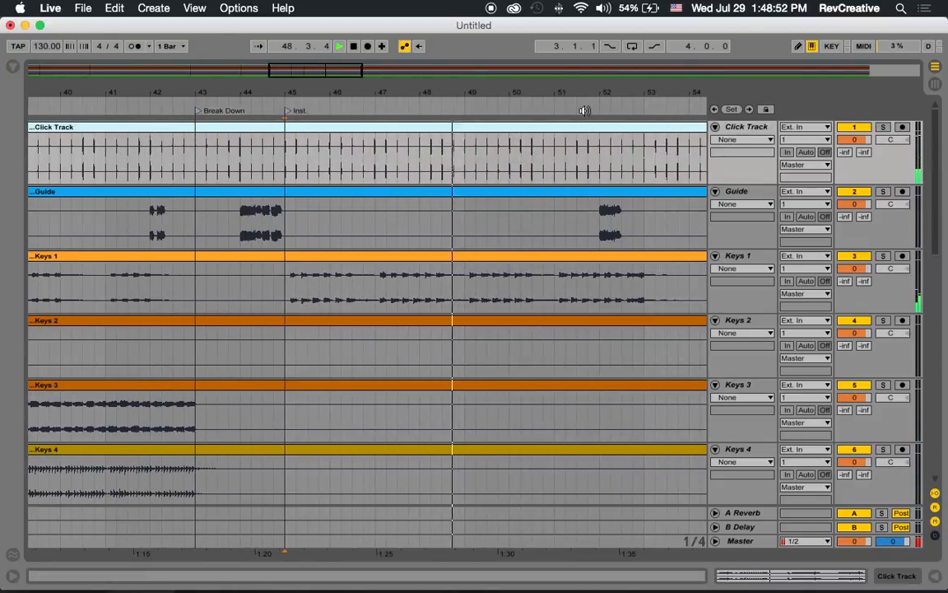
{"action": "left_click", "coordinate": [441, 106]}
{"action": "right_click", "coordinate": [441, 108]}
{"action": "left_click", "coordinate": [481, 146]}
{"action": "type", "text": "Inst."}
{"action": "key", "text": "Return"}
Step: Check the guide cue at bar 60 and add a locator named Tag at bar 61
{"action": "scroll", "coordinate": [477, 151], "scroll_direction": "right", "scroll_amount": 5}
{"action": "left_click", "coordinate": [527, 107]}
{"action": "scroll", "coordinate": [531, 170], "scroll_direction": "right", "scroll_amount": 2}
{"action": "right_click", "coordinate": [488, 109]}
{"action": "left_click", "coordinate": [512, 146]}
{"action": "type", "text": "Tag"}
{"action": "key", "text": "Return"}
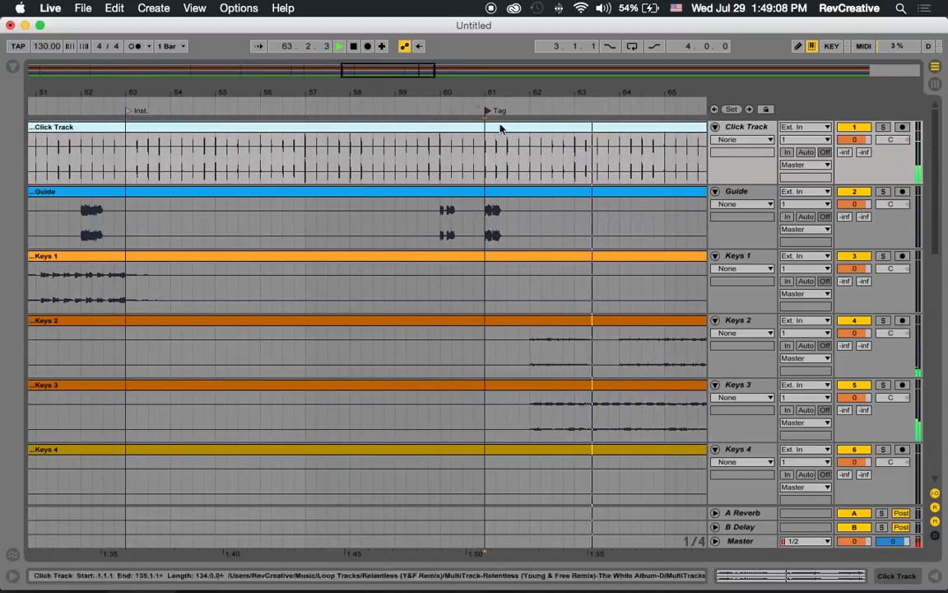
Step: Add a locator named Verse 2 at bar 62, where the Keys 2 audio begins
{"action": "right_click", "coordinate": [532, 109]}
{"action": "left_click", "coordinate": [552, 146]}
{"action": "type", "text": "Verse 2"}
{"action": "key", "text": "Return"}
Step: Check the guide cue at bar 69 and add a locator named Pre-Chorus at bar 70
{"action": "scroll", "coordinate": [553, 151], "scroll_direction": "right", "scroll_amount": 9}
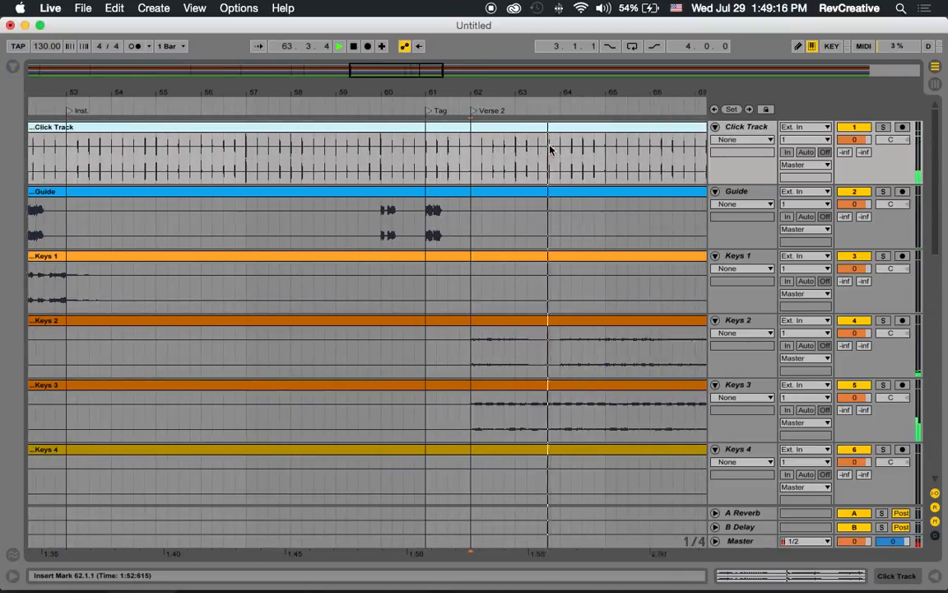
{"action": "left_click", "coordinate": [474, 106]}
{"action": "right_click", "coordinate": [474, 107]}
{"action": "left_click", "coordinate": [501, 144]}
{"action": "type", "text": "Pre-Chorus"}
{"action": "key", "text": "Return"}
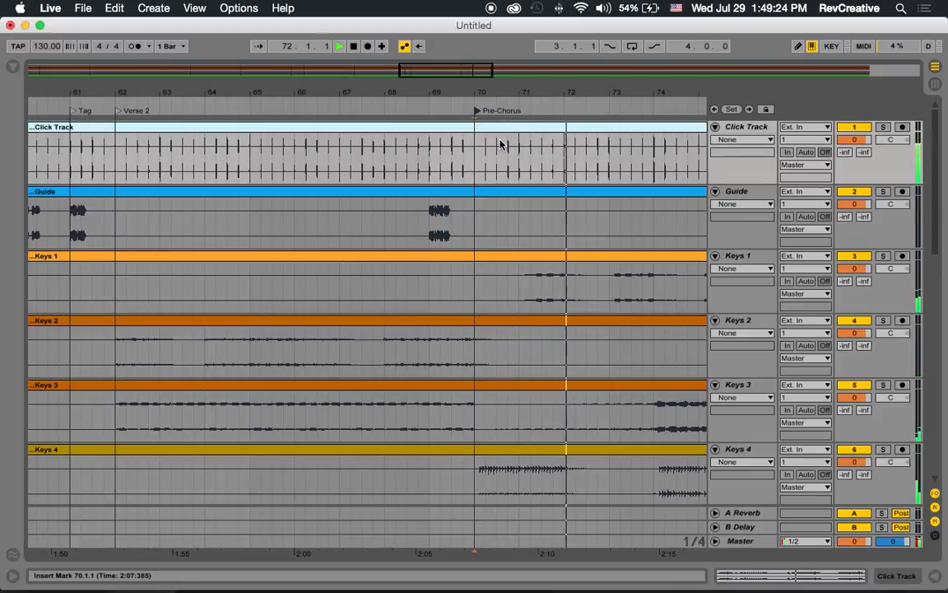
Step: Add a locator named Tag at bar 78, after the guide cue in bar 77
{"action": "scroll", "coordinate": [505, 153], "scroll_direction": "right", "scroll_amount": 8}
{"action": "scroll", "coordinate": [552, 164], "scroll_direction": "right", "scroll_amount": 2}
{"action": "right_click", "coordinate": [475, 107]}
{"action": "left_click", "coordinate": [498, 145]}
{"action": "type", "text": "Tag"}
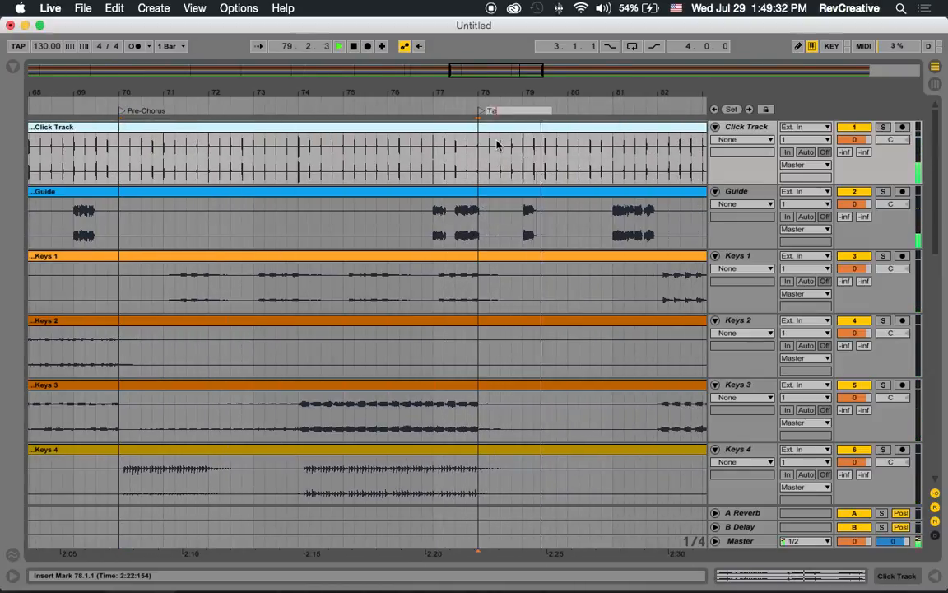
{"action": "key", "text": "Return"}
Step: Add a locator named Inst. at bar 82, after the guide cue in bar 81
{"action": "scroll", "coordinate": [497, 146], "scroll_direction": "right", "scroll_amount": 3}
{"action": "right_click", "coordinate": [508, 108]}
{"action": "left_click", "coordinate": [533, 149]}
{"action": "type", "text": "Inst."}
{"action": "key", "text": "Return"}
Step: Add a locator named Down Inst. at bar 90, where the Keys 4 audio resumes
{"action": "scroll", "coordinate": [534, 150], "scroll_direction": "right", "scroll_amount": 7}
{"action": "right_click", "coordinate": [542, 109]}
{"action": "left_click", "coordinate": [562, 150]}
{"action": "type", "text": "Down Inst."}
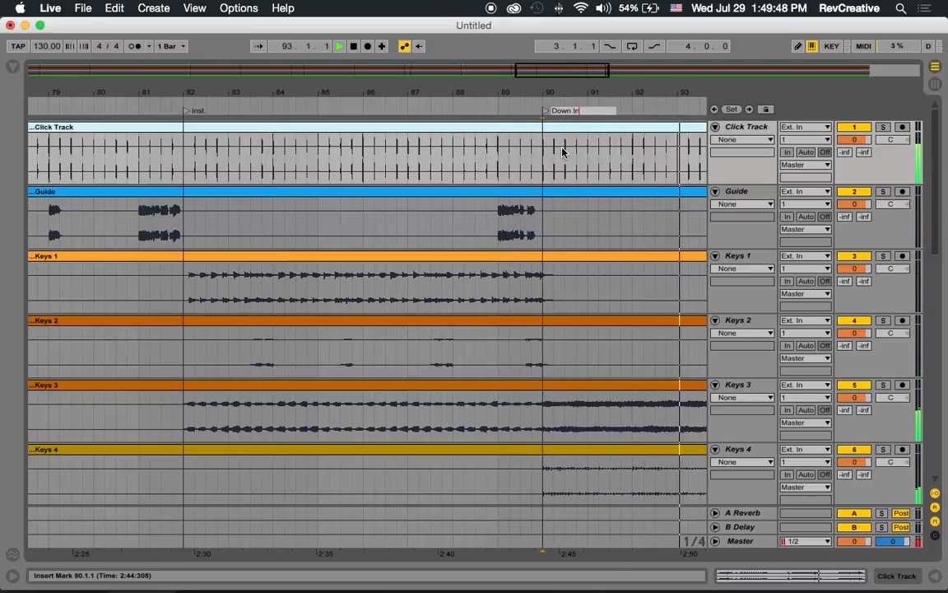
{"action": "key", "text": "Return"}
Step: Add a locator named Bridge at bar 98, after the guide cue in bar 97
{"action": "scroll", "coordinate": [461, 123], "scroll_direction": "right", "scroll_amount": 8}
{"action": "right_click", "coordinate": [520, 109]}
{"action": "left_click", "coordinate": [551, 150]}
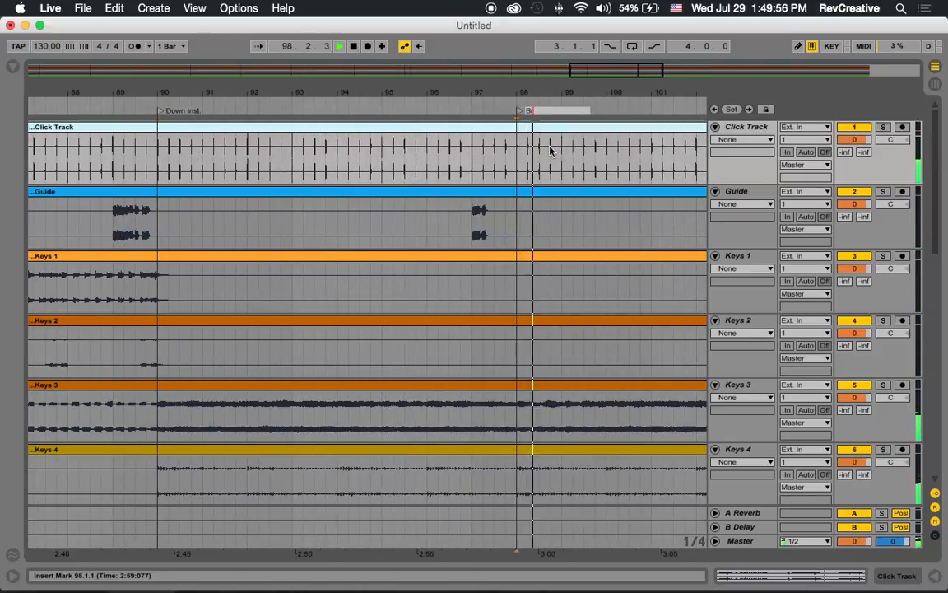
{"action": "type", "text": "Bridge"}
{"action": "key", "text": "Return"}
Step: Check the guide cue at bar 105 and add a second locator named Bridge at bar 106
{"action": "scroll", "coordinate": [553, 151], "scroll_direction": "right", "scroll_amount": 10}
{"action": "left_click", "coordinate": [362, 109]}
{"action": "right_click", "coordinate": [404, 109]}
{"action": "left_click", "coordinate": [419, 151]}
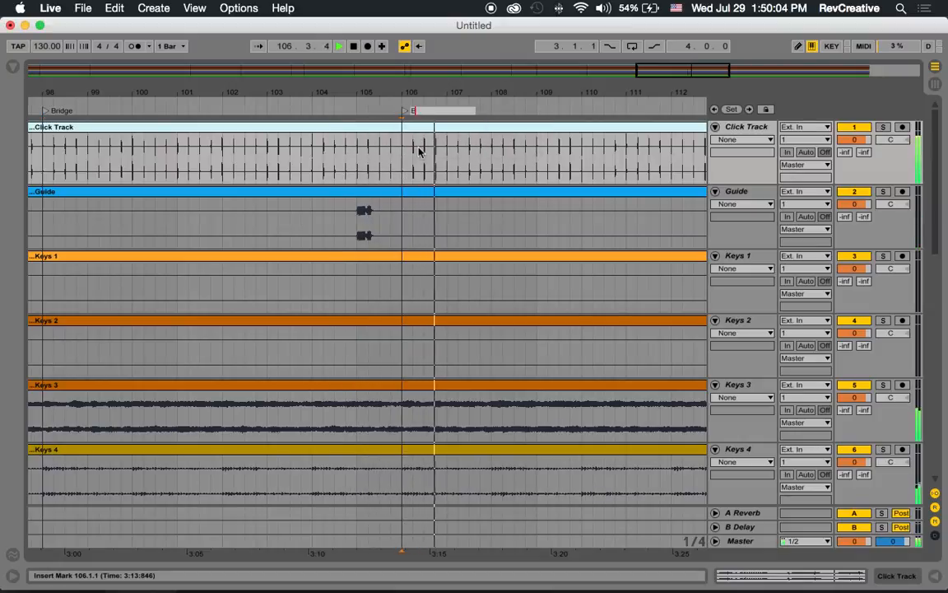
{"action": "type", "text": "Bridge"}
{"action": "key", "text": "Return"}
Step: Add a locator named Vamp at bar 114 and one named Chorus at bar 122
{"action": "scroll", "coordinate": [419, 150], "scroll_direction": "right", "scroll_amount": 4}
{"action": "left_click", "coordinate": [517, 109]}
{"action": "left_click", "coordinate": [542, 143]}
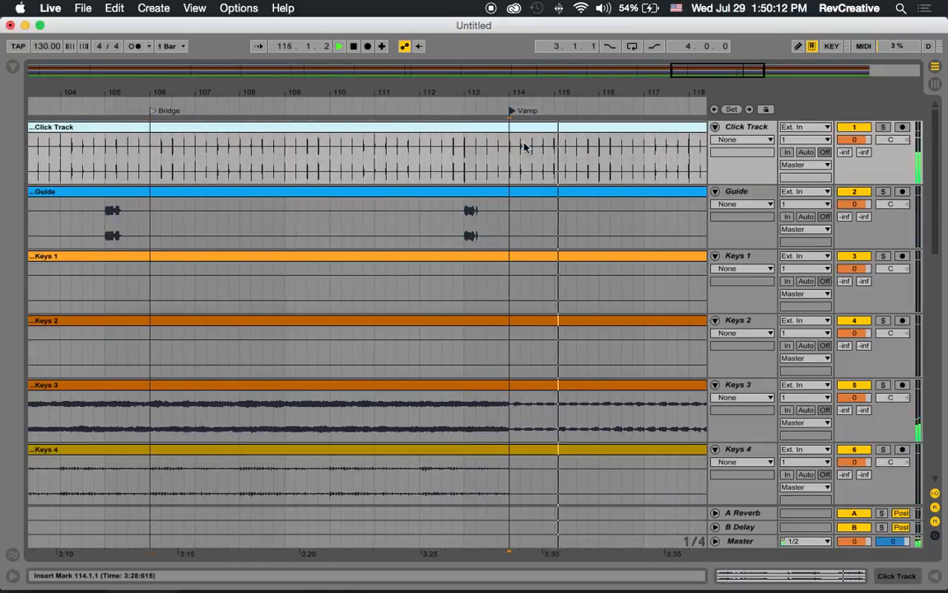
{"action": "right_click", "coordinate": [544, 110]}
{"action": "left_click", "coordinate": [562, 147]}
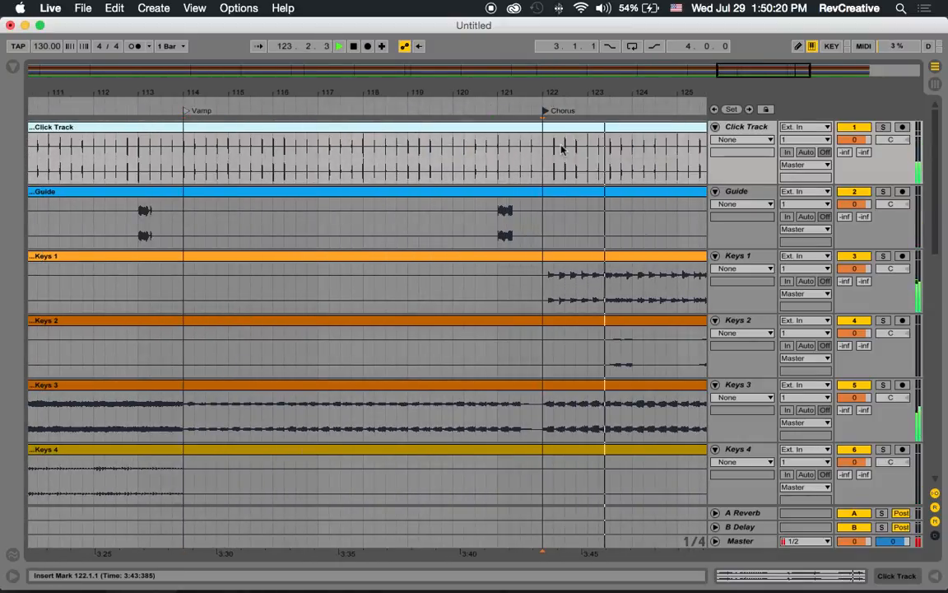
Step: Add a locator named Outro after the last Chorus and one named End at bar 132
{"action": "right_click", "coordinate": [459, 110]}
{"action": "left_click", "coordinate": [480, 146]}
{"action": "type", "text": "Outro"}
{"action": "key", "text": "Return"}
{"action": "right_click", "coordinate": [548, 111]}
{"action": "left_click", "coordinate": [567, 148]}
{"action": "type", "text": "End"}
{"action": "key", "text": "Return"}
Step: Review the locators from the song's start, and briefly play from the Inst. locator at bar 45
{"action": "scroll", "coordinate": [568, 150], "scroll_direction": "left", "scroll_amount": 20}
{"action": "scroll", "coordinate": [567, 149], "scroll_direction": "left", "scroll_amount": 20}
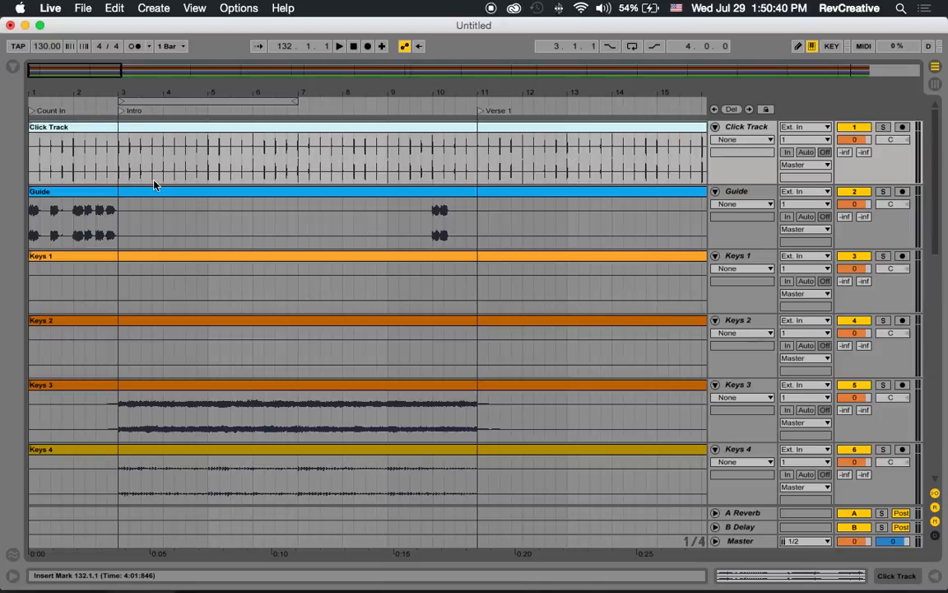
{"action": "scroll", "coordinate": [155, 164], "scroll_direction": "right", "scroll_amount": 10}
{"action": "scroll", "coordinate": [223, 159], "scroll_direction": "right", "scroll_amount": 20}
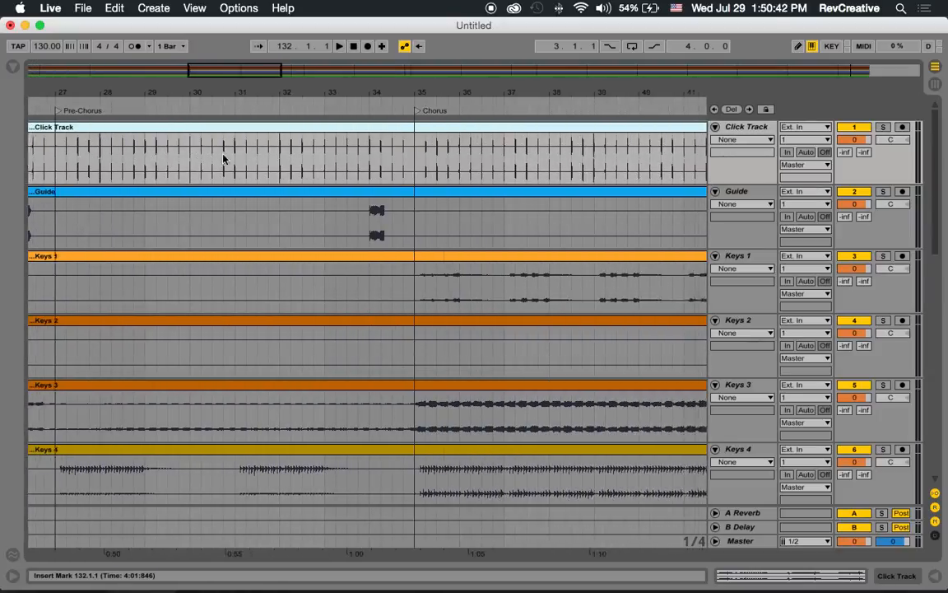
{"action": "scroll", "coordinate": [413, 131], "scroll_direction": "right", "scroll_amount": 9}
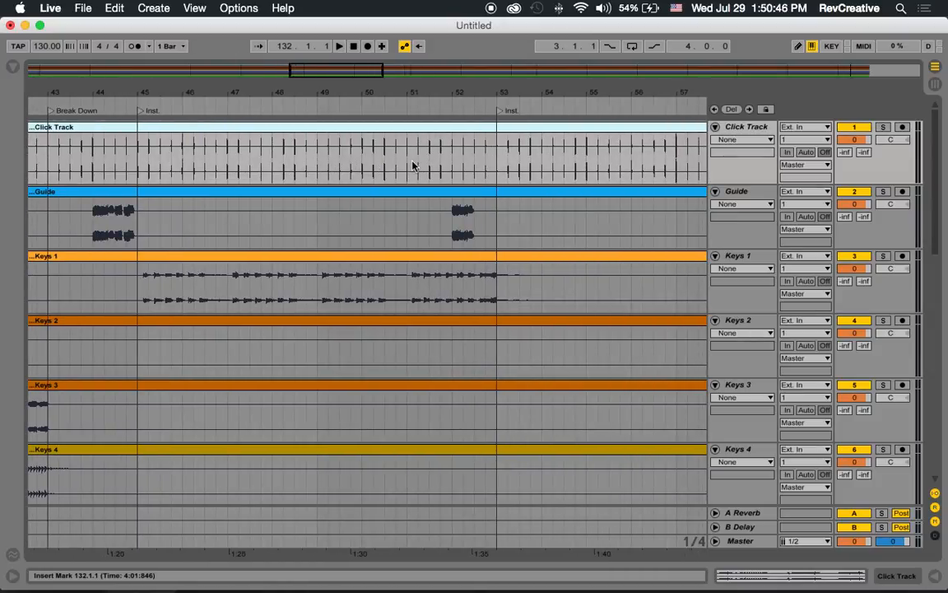
{"action": "scroll", "coordinate": [418, 196], "scroll_direction": "right", "scroll_amount": 1}
{"action": "scroll", "coordinate": [418, 196], "scroll_direction": "left", "scroll_amount": 3}
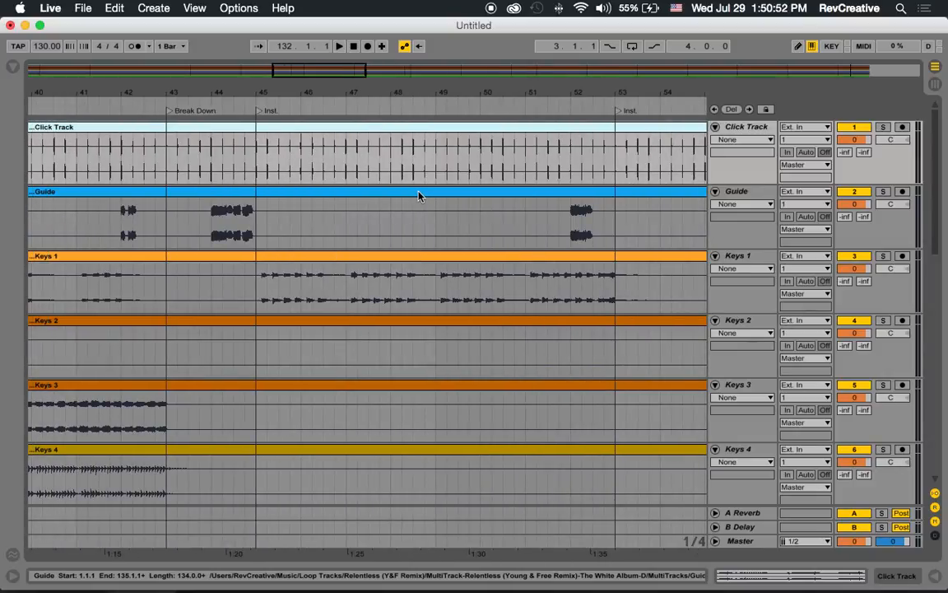
{"action": "scroll", "coordinate": [417, 195], "scroll_direction": "right", "scroll_amount": 1}
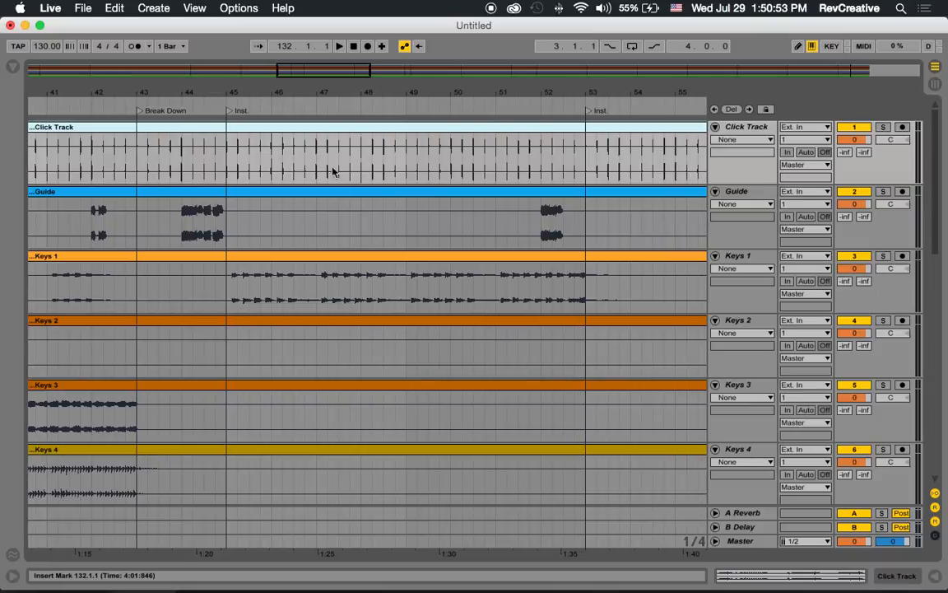
{"action": "left_click", "coordinate": [228, 113]}
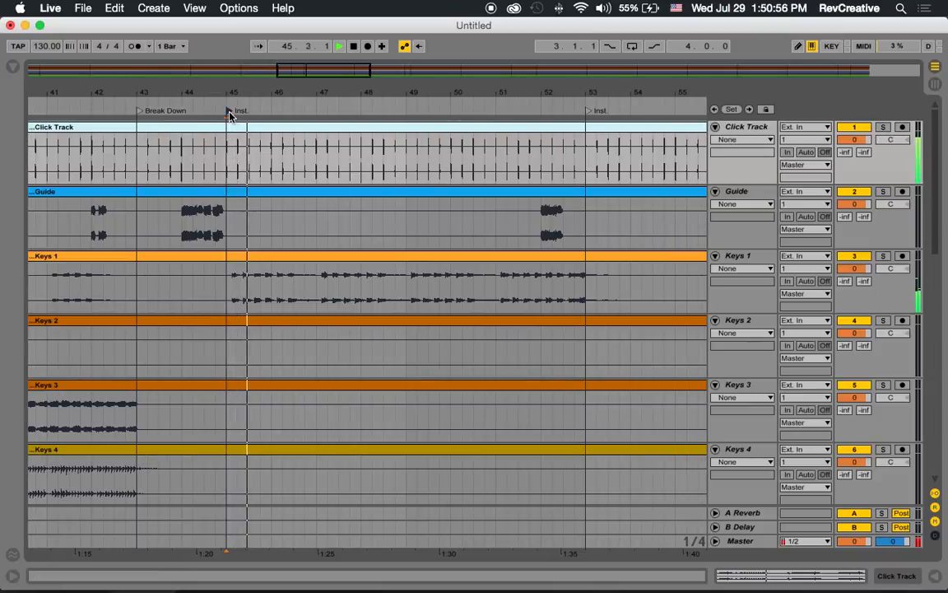
{"action": "key", "text": "space"}
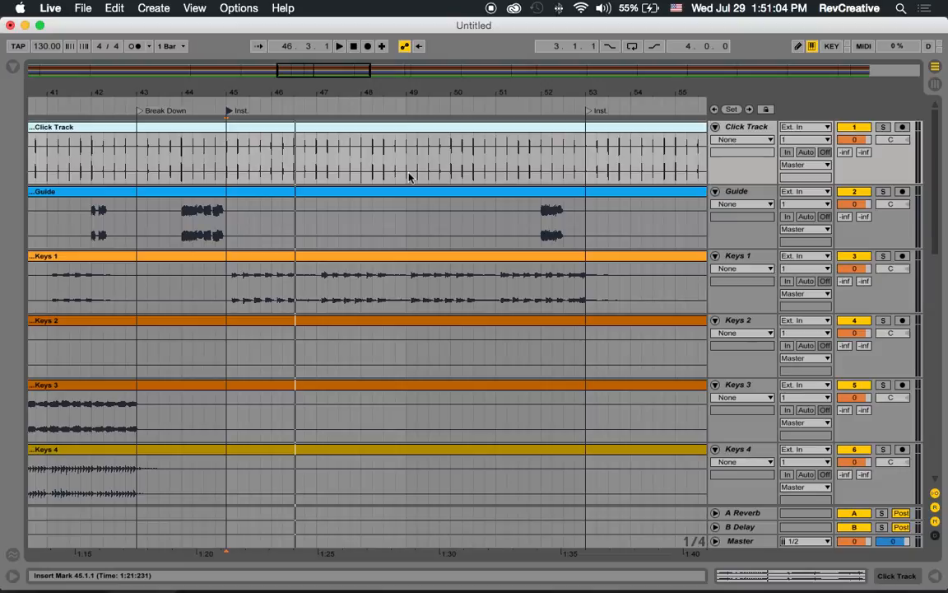
Step: Compare the guide cues with the Inst., Tag and Verse 2 locators between bars 53 and 69
{"action": "scroll", "coordinate": [472, 181], "scroll_direction": "right", "scroll_amount": 10}
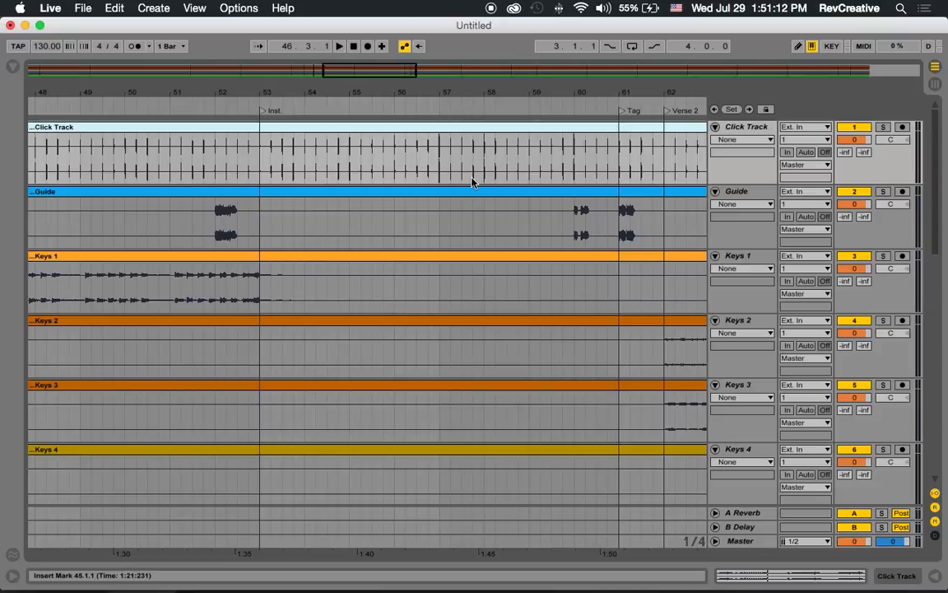
{"action": "scroll", "coordinate": [472, 181], "scroll_direction": "left", "scroll_amount": 2}
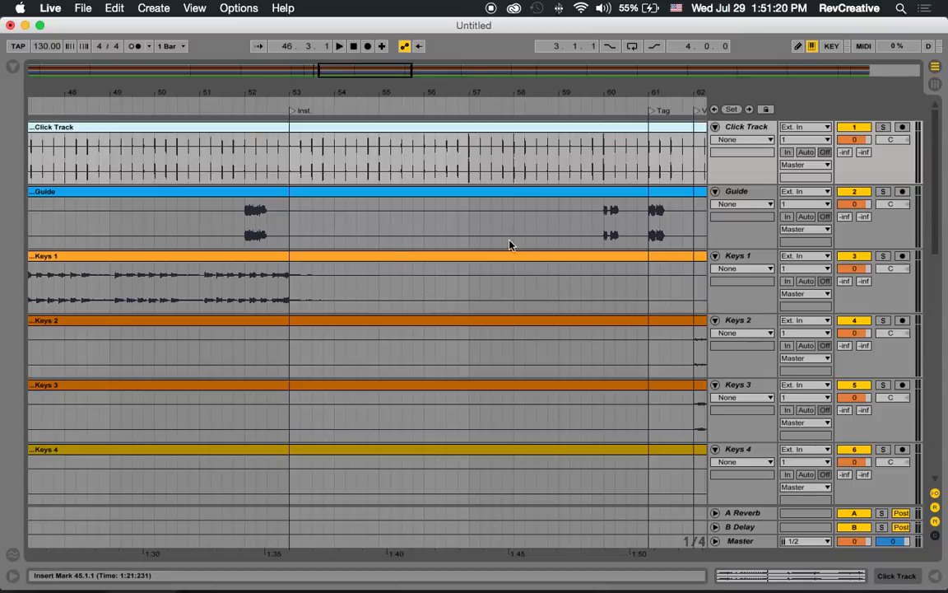
{"action": "scroll", "coordinate": [510, 243], "scroll_direction": "left", "scroll_amount": 5}
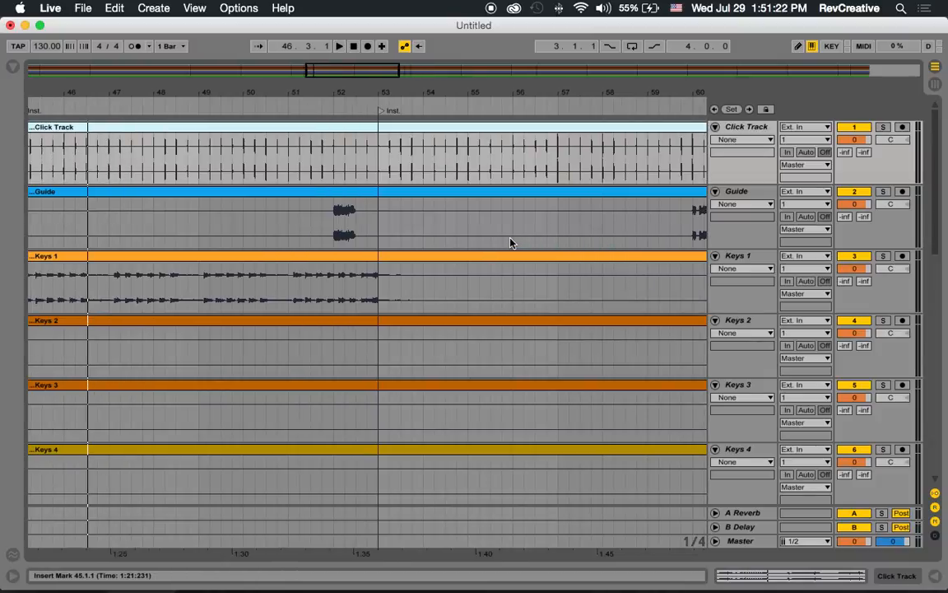
{"action": "scroll", "coordinate": [510, 242], "scroll_direction": "right", "scroll_amount": 10}
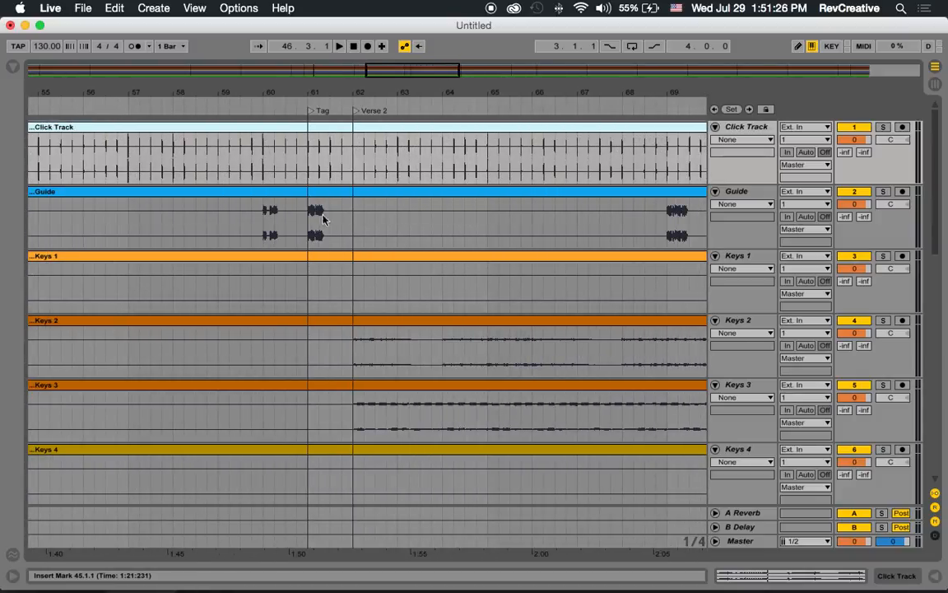
{"action": "scroll", "coordinate": [508, 237], "scroll_direction": "right", "scroll_amount": 14}
{"action": "scroll", "coordinate": [494, 244], "scroll_direction": "left", "scroll_amount": 20}
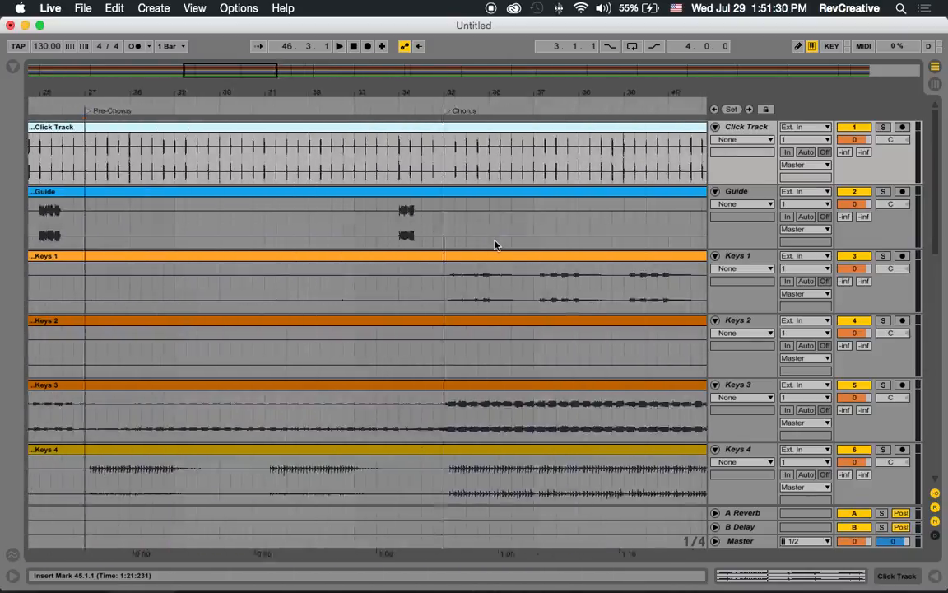
Step: Fold all 16 tracks in the arrangement, from Click Track down to Vox FX
{"action": "scroll", "coordinate": [494, 243], "scroll_direction": "left", "scroll_amount": 20}
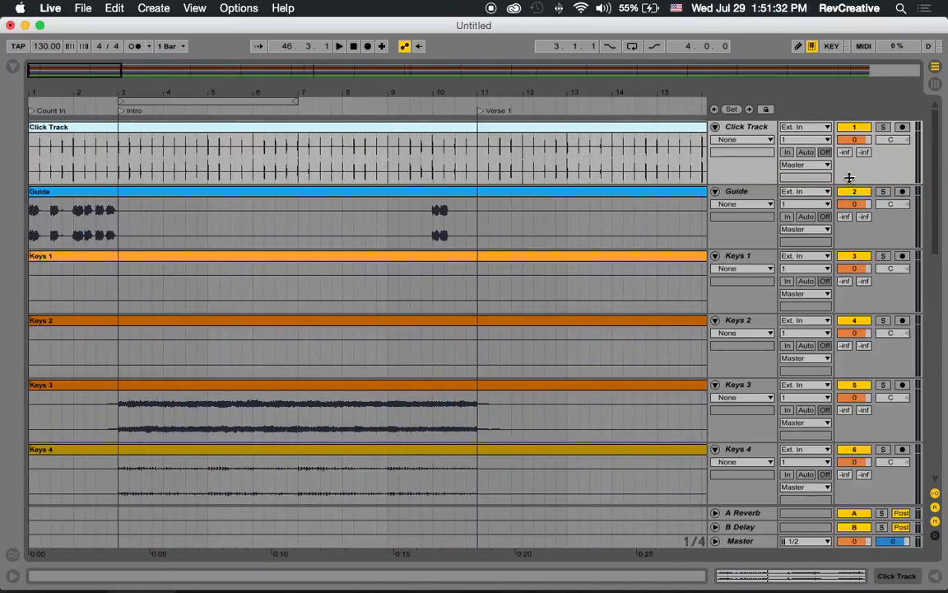
{"action": "left_click", "coordinate": [715, 126]}
{"action": "key", "text": "Down"}
{"action": "key", "text": "Left"}
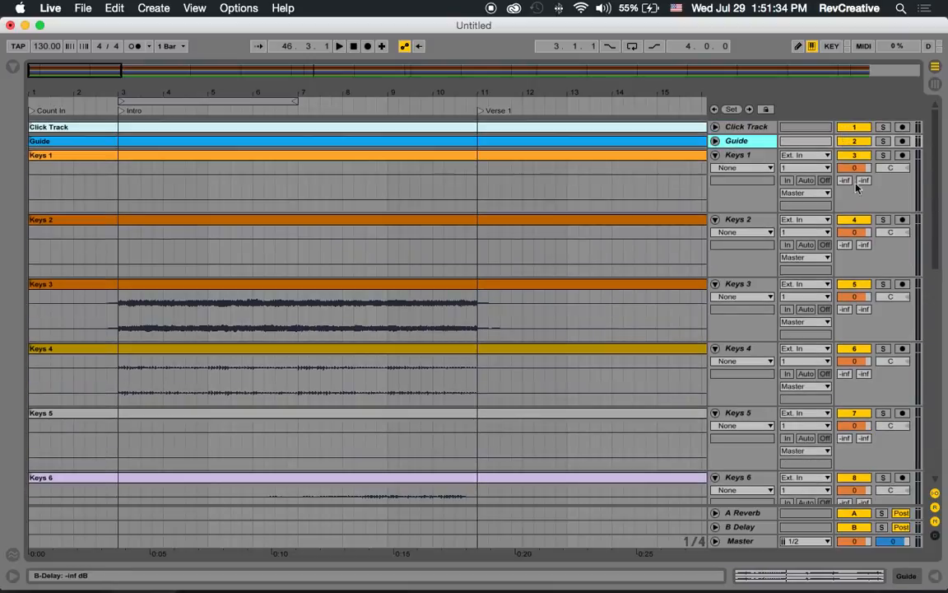
{"action": "key", "text": "Down"}
{"action": "key", "text": "Left"}
{"action": "key", "text": "Down"}
{"action": "key", "text": "Left"}
{"action": "key", "text": "Down"}
{"action": "key", "text": "Left"}
{"action": "key", "text": "Down"}
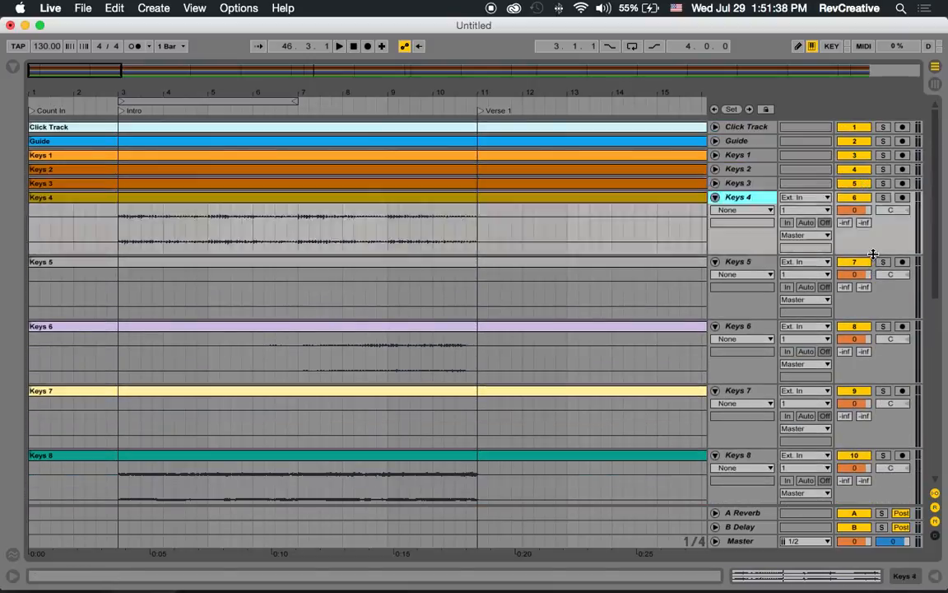
{"action": "key", "text": "Left"}
{"action": "key", "text": "Down"}
{"action": "key", "text": "Left"}
{"action": "key", "text": "Down"}
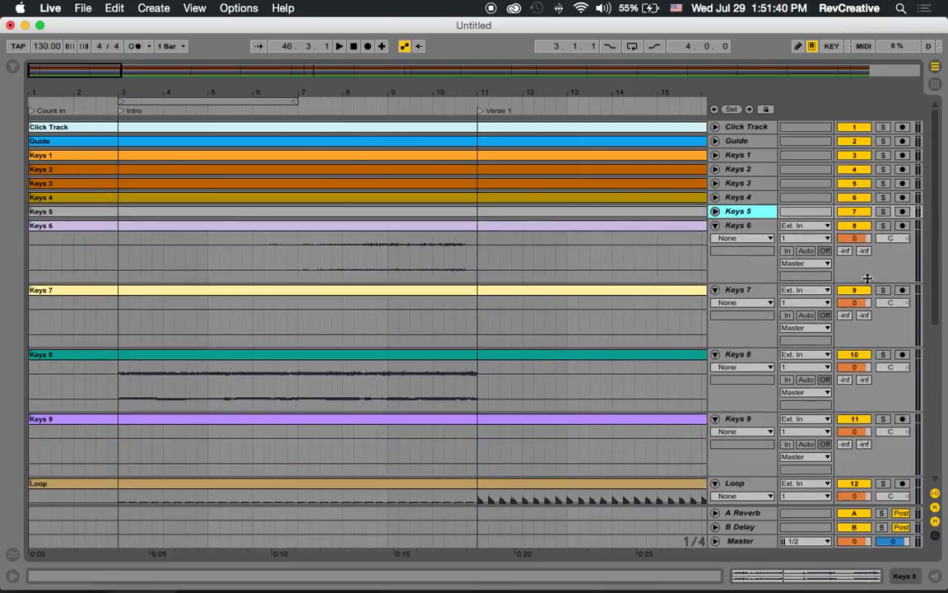
{"action": "key", "text": "Left"}
{"action": "key", "text": "Down"}
{"action": "key", "text": "Left"}
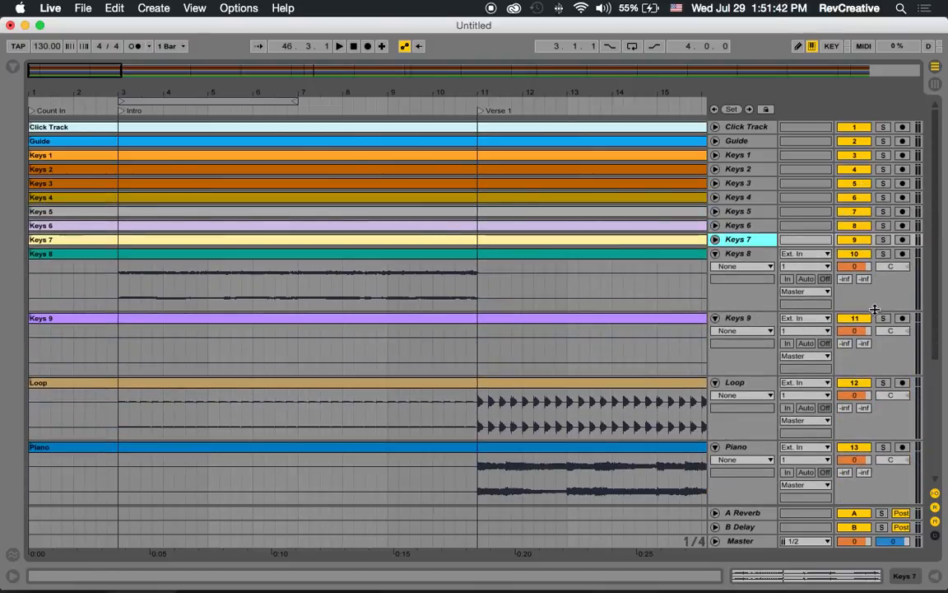
{"action": "key", "text": "Down"}
{"action": "key", "text": "Left"}
{"action": "key", "text": "Down"}
{"action": "key", "text": "Left"}
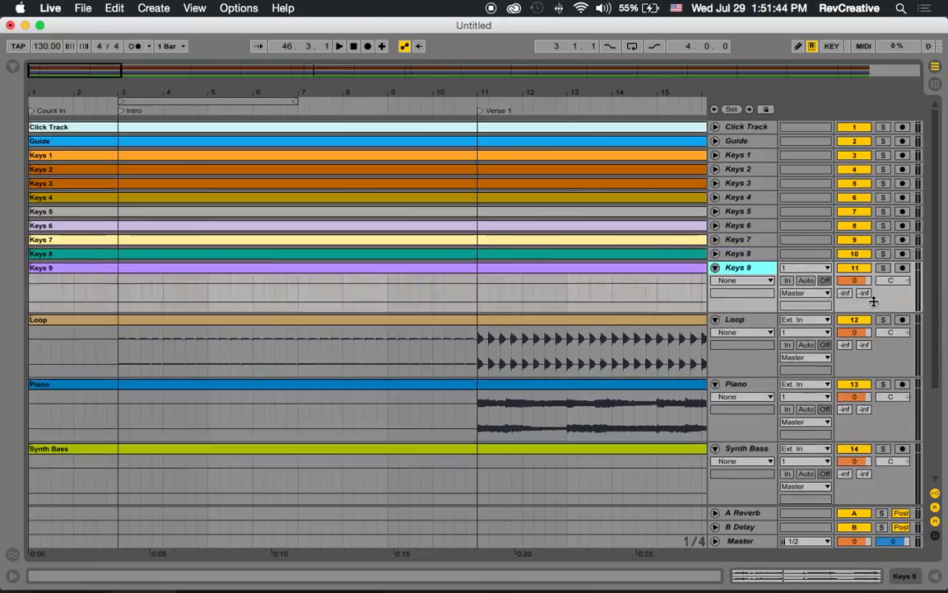
{"action": "key", "text": "Down"}
{"action": "key", "text": "Left"}
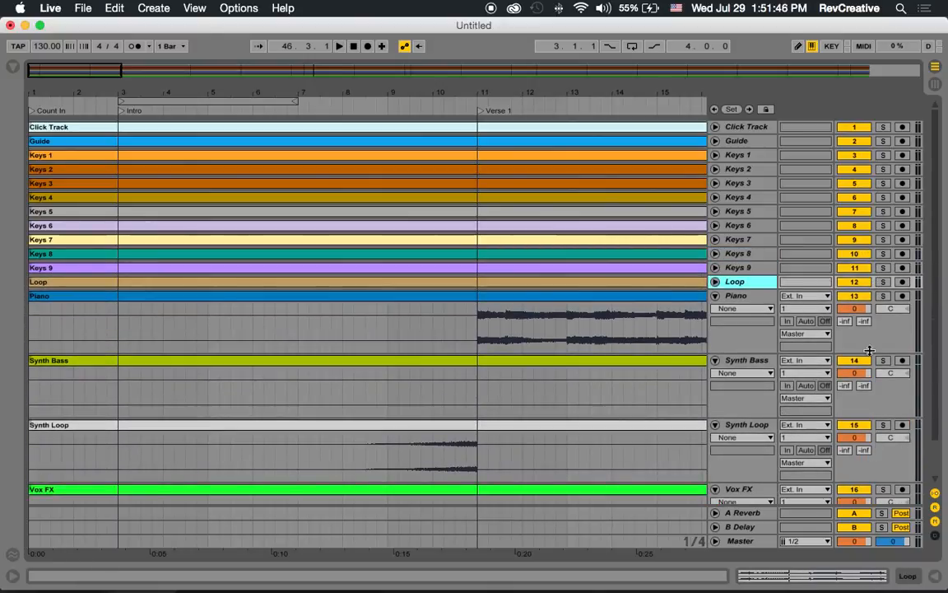
{"action": "key", "text": "Down"}
{"action": "key", "text": "Left"}
{"action": "key", "text": "Down"}
{"action": "key", "text": "Left"}
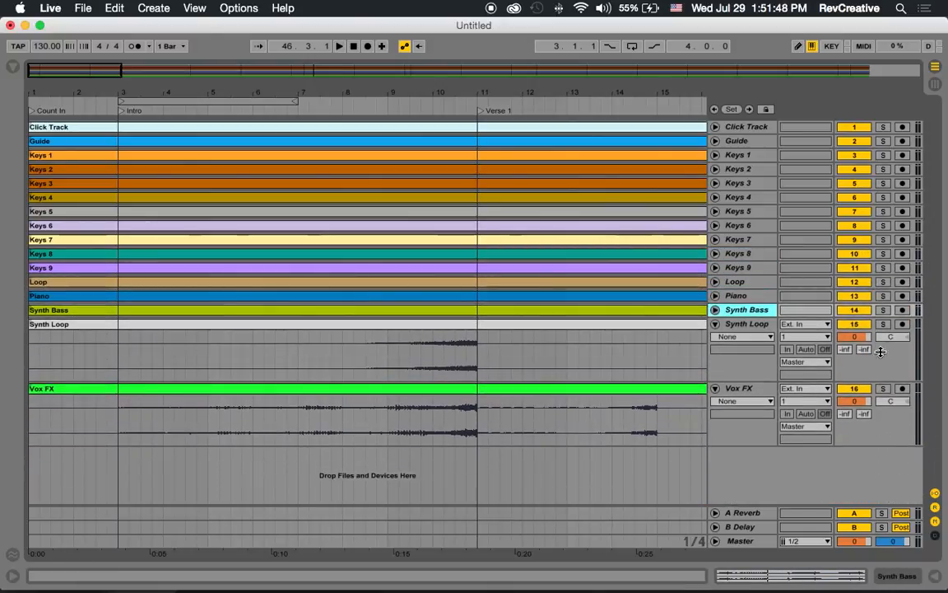
{"action": "key", "text": "Down"}
{"action": "key", "text": "Left"}
{"action": "key", "text": "Down"}
{"action": "key", "text": "Left"}
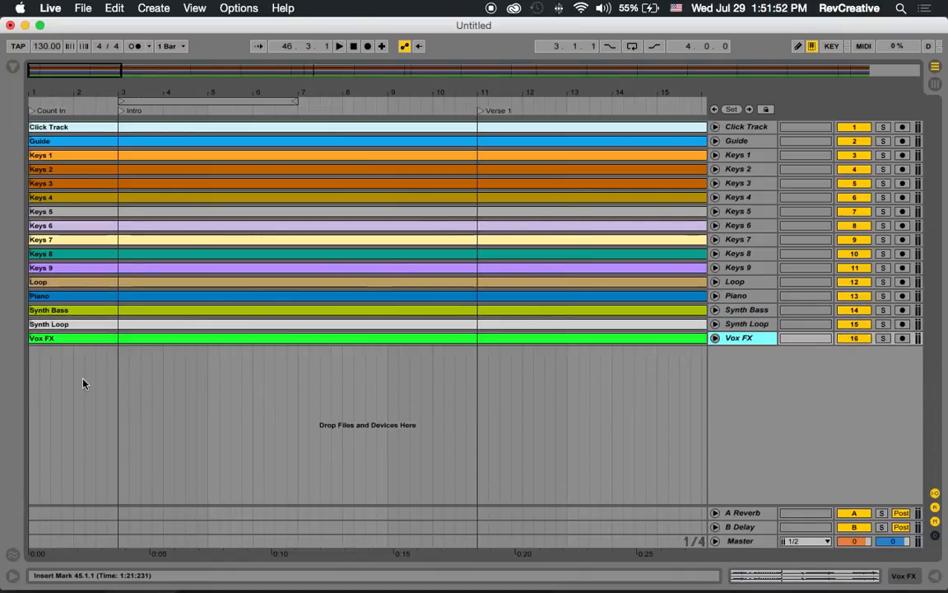
Step: Select the Count In section across all tracks, bars 1 to 3, and consolidate that time to a new scene
{"action": "left_click_drag", "start_coordinate": [36, 349], "coordinate": [112, 118]}
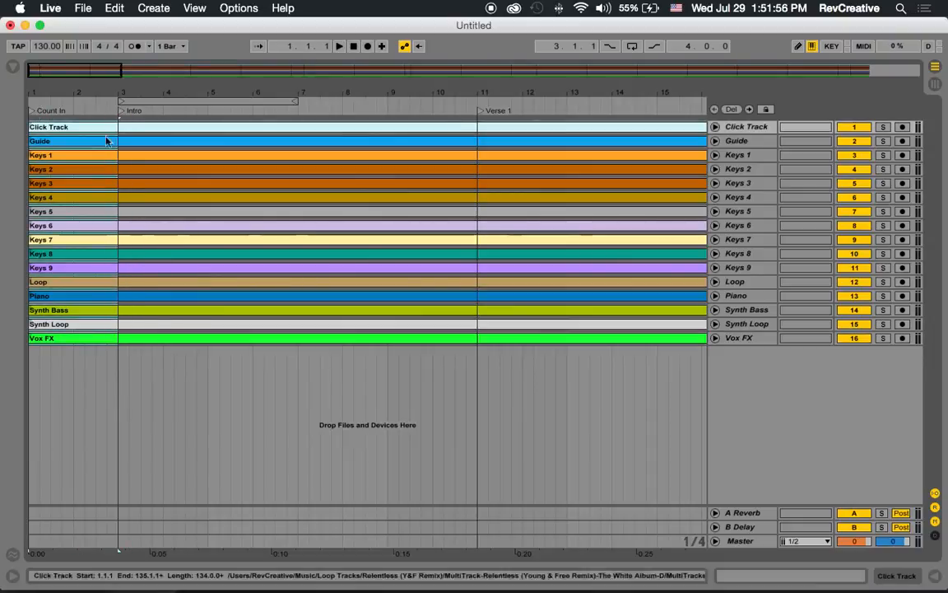
{"action": "left_click", "coordinate": [120, 10]}
{"action": "mouse_move", "coordinate": [141, 10]}
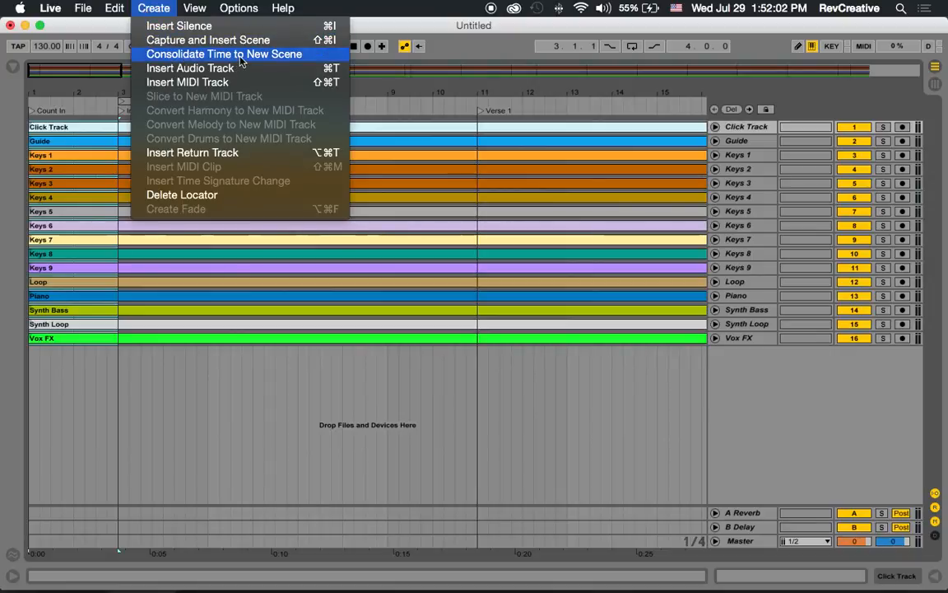
{"action": "left_click", "coordinate": [320, 56]}
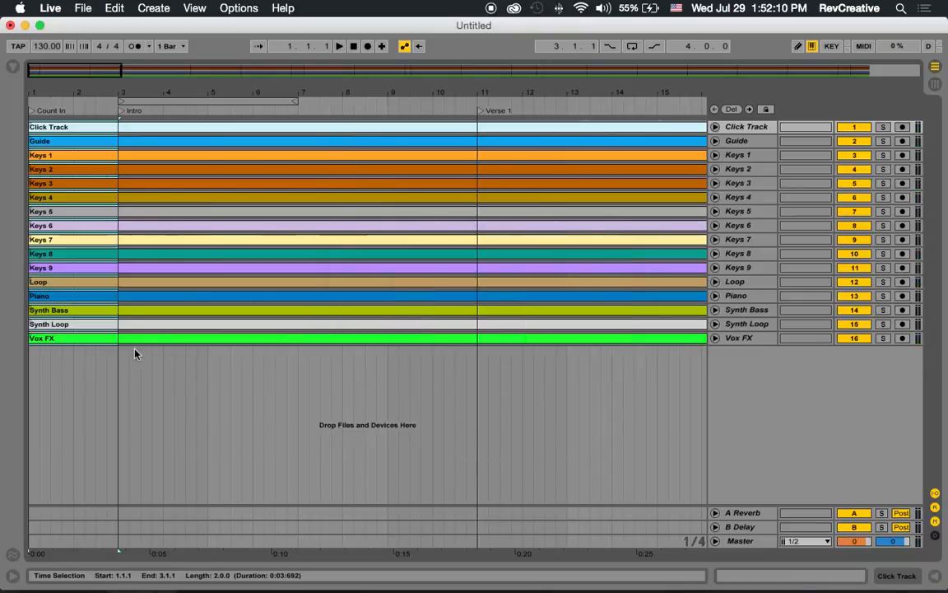
Step: Consolidate the Intro section, bars 3 to 11 on all tracks, to a new scene
{"action": "left_click_drag", "start_coordinate": [121, 341], "coordinate": [478, 121]}
{"action": "left_click", "coordinate": [153, 9]}
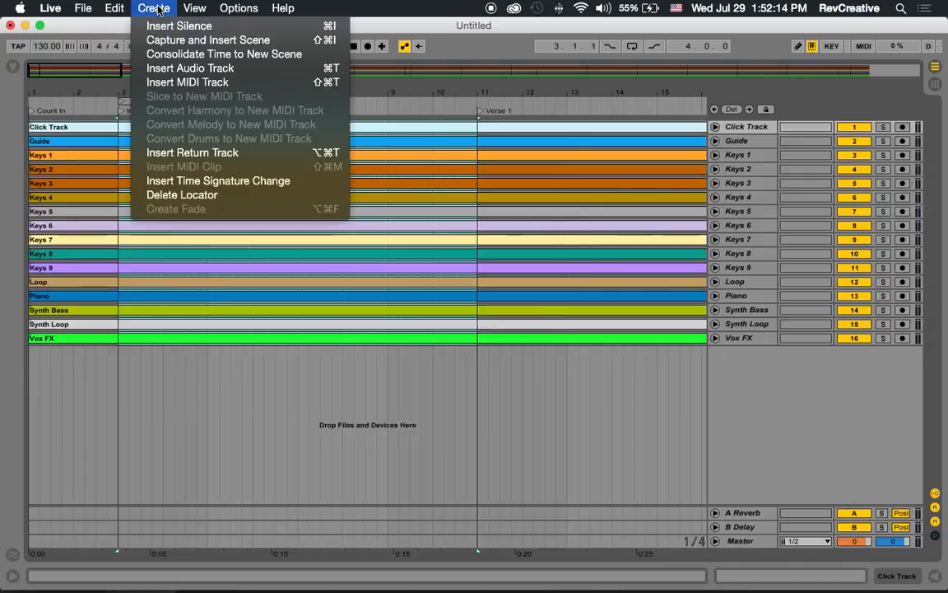
{"action": "left_click", "coordinate": [184, 54]}
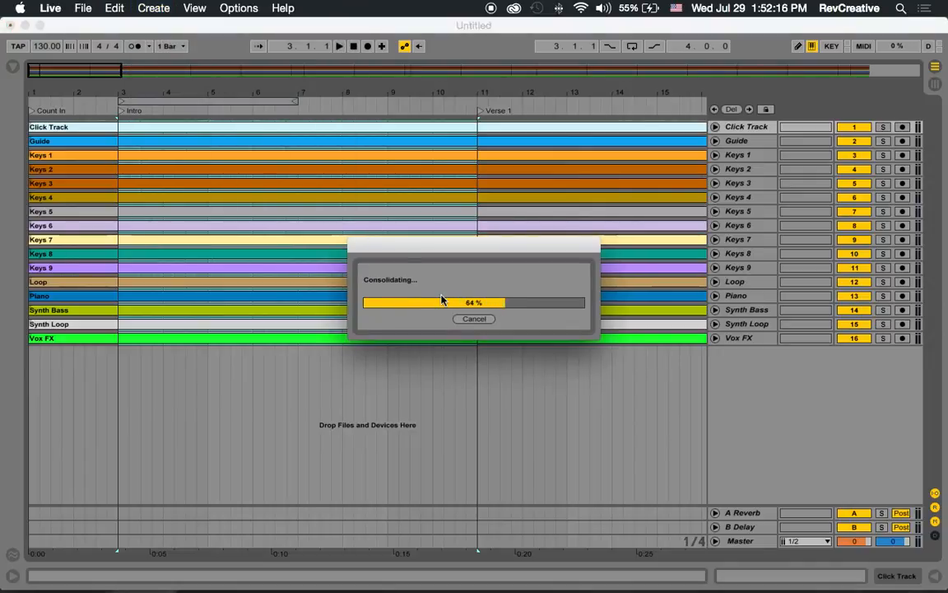
Step: Consolidate the Verse 1 section, bars 11 to 27 on all tracks, to a new scene
{"action": "scroll", "coordinate": [404, 363], "scroll_direction": "right", "scroll_amount": 3}
{"action": "scroll", "coordinate": [405, 363], "scroll_direction": "right", "scroll_amount": 5}
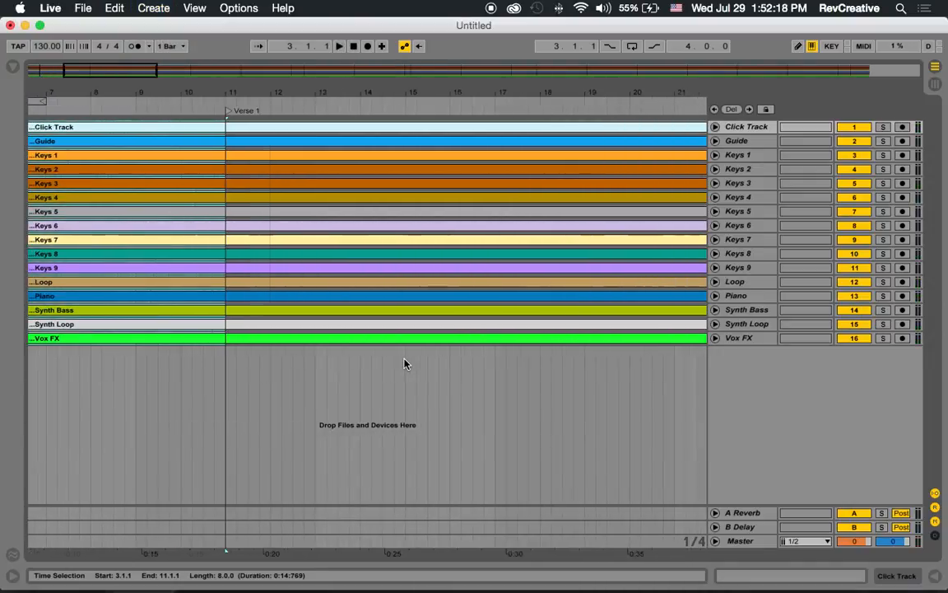
{"action": "scroll", "coordinate": [162, 360], "scroll_direction": "right", "scroll_amount": 1}
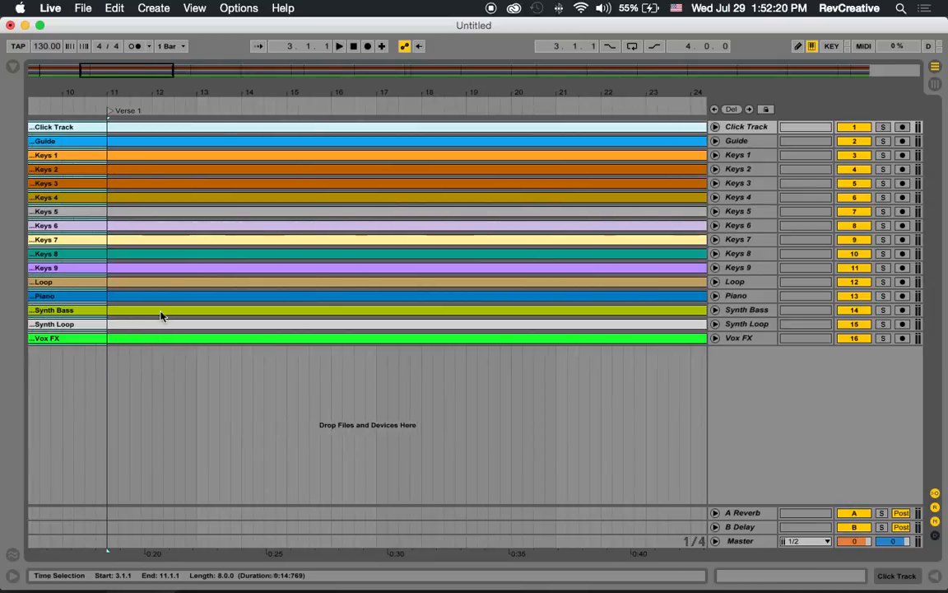
{"action": "left_click_drag", "start_coordinate": [258, 94], "coordinate": [258, 70]}
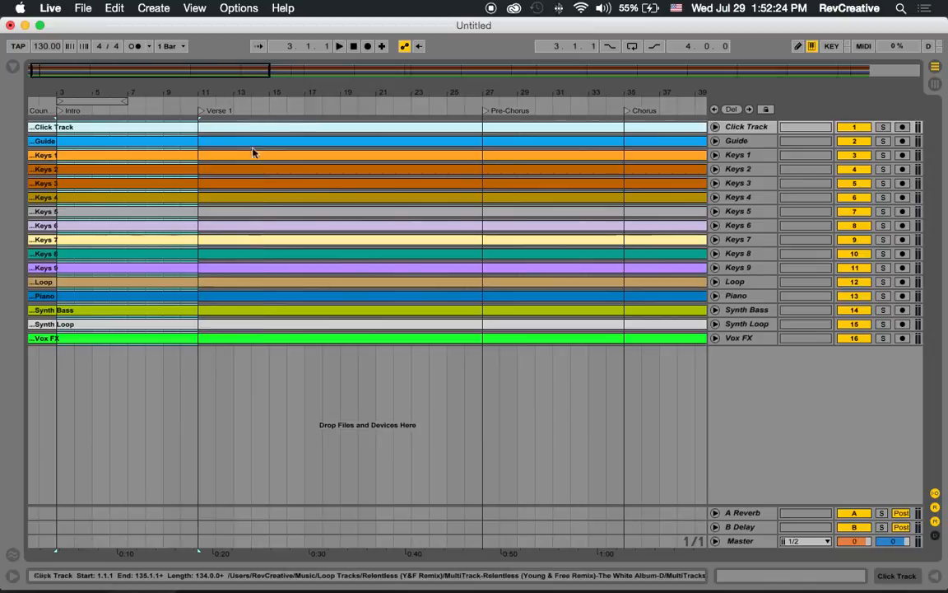
{"action": "left_click_drag", "start_coordinate": [203, 356], "coordinate": [458, 112]}
{"action": "left_click", "coordinate": [484, 110]}
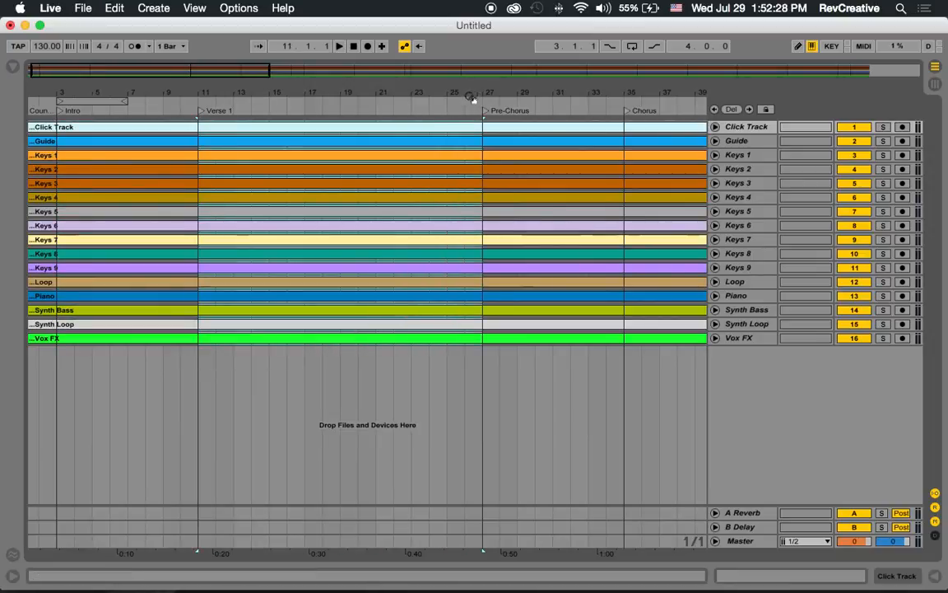
{"action": "left_click", "coordinate": [153, 8]}
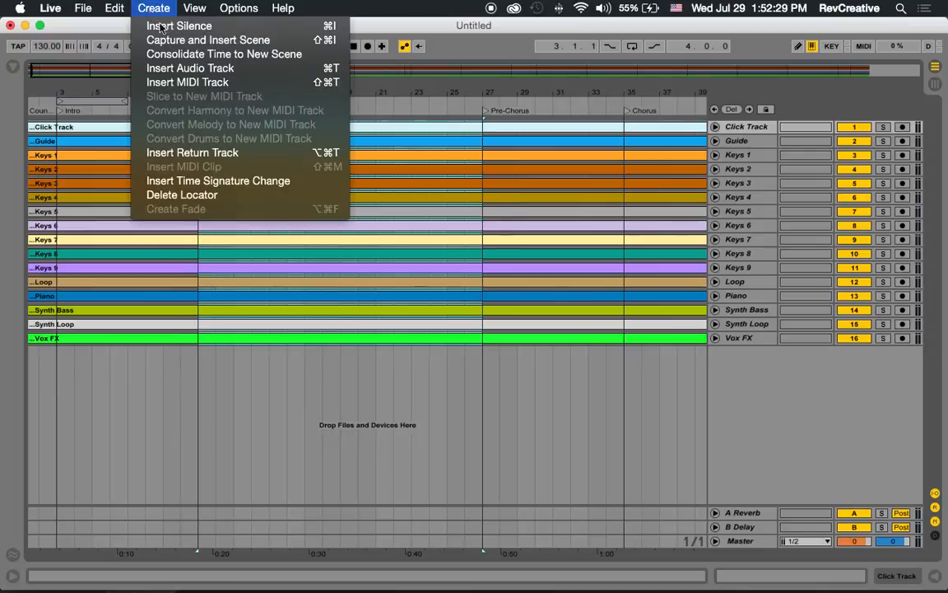
{"action": "left_click", "coordinate": [206, 54]}
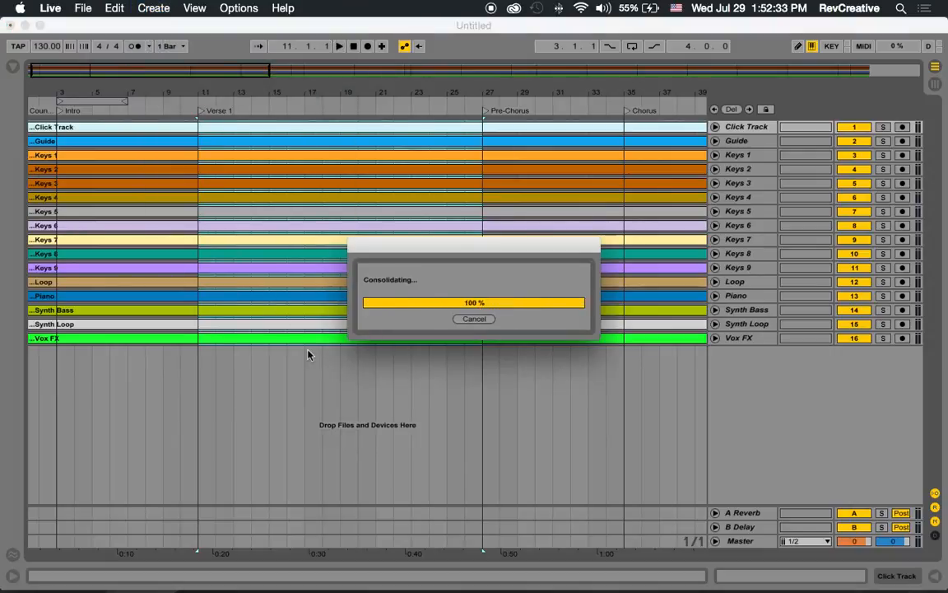
Step: Consolidate each section from the Pre-Chorus at bar 27 up to the Inst. locator at bar 45 to its own new scene
{"action": "left_click", "coordinate": [154, 8]}
{"action": "left_click", "coordinate": [224, 53]}
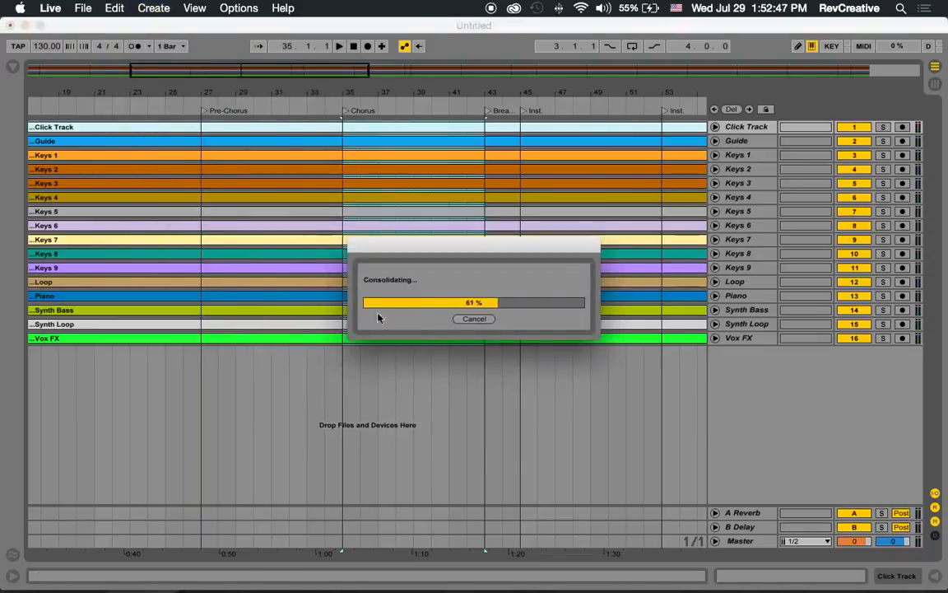
{"action": "left_click", "coordinate": [155, 8]}
{"action": "left_click", "coordinate": [206, 65]}
Step: Consolidate the two Inst. sections, bars 45 to 53 and bars 53 to 61, to separate new scenes
{"action": "left_click", "coordinate": [155, 8]}
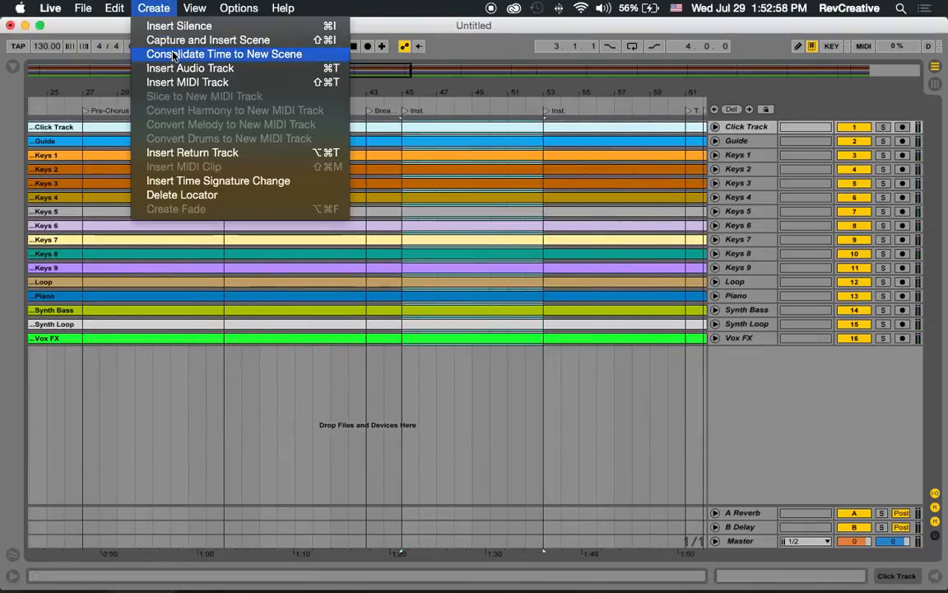
{"action": "left_click", "coordinate": [224, 54]}
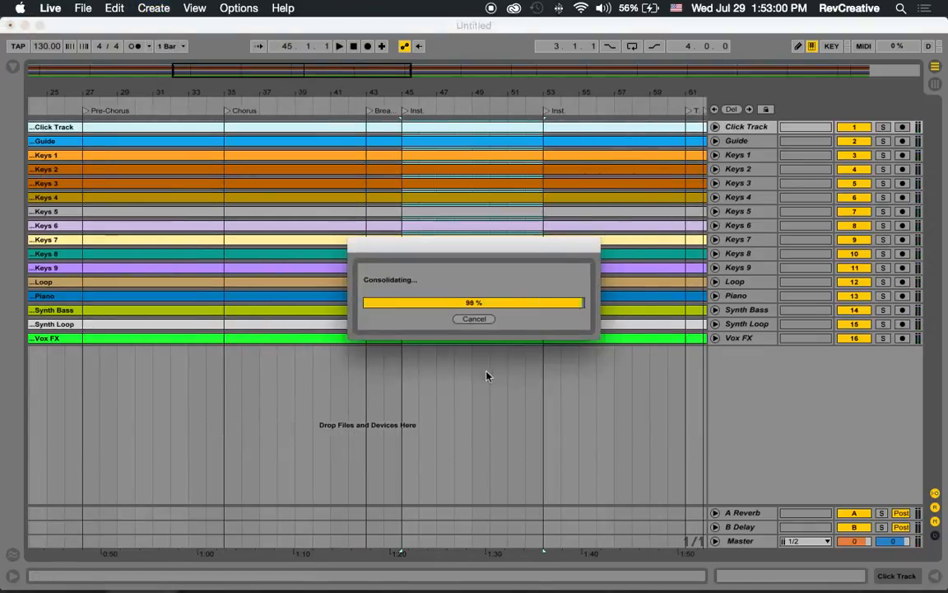
{"action": "left_click", "coordinate": [155, 9]}
{"action": "left_click", "coordinate": [224, 54]}
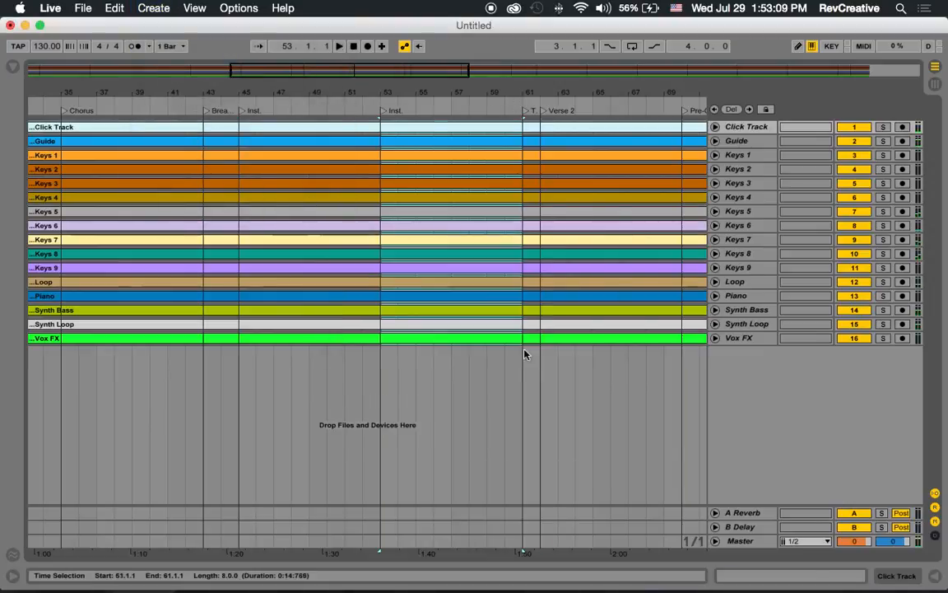
Step: Consolidate the Tag at bar 61, Verse 2, and the Pre-Chorus at bars 70 to 78 to separate new scenes
{"action": "left_click", "coordinate": [155, 8]}
{"action": "left_click", "coordinate": [187, 59]}
{"action": "left_click", "coordinate": [154, 8]}
{"action": "left_click", "coordinate": [224, 53]}
{"action": "left_click", "coordinate": [155, 8]}
{"action": "left_click", "coordinate": [224, 54]}
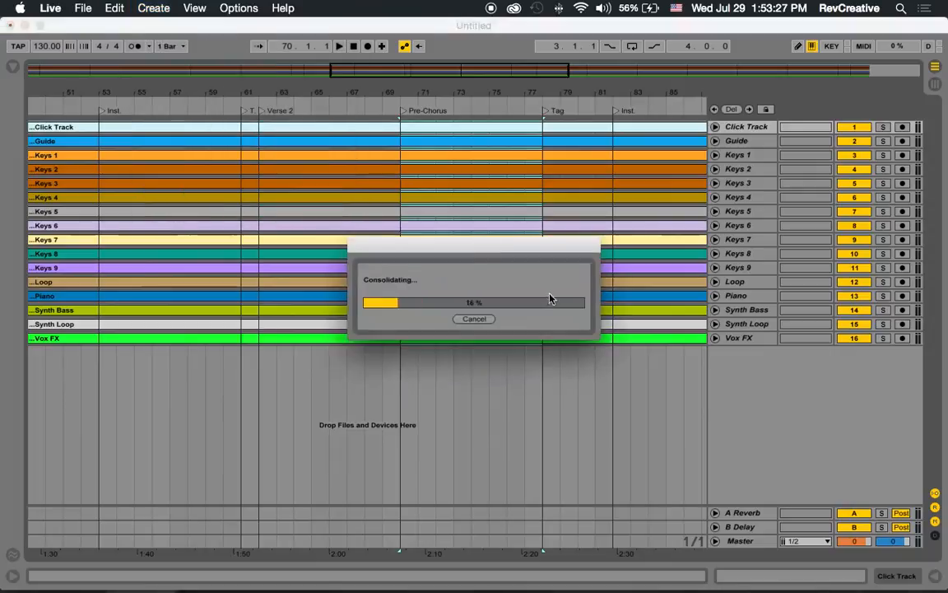
Step: Consolidate the Tag at bar 78 and the Inst. section at bar 82 to separate new scenes
{"action": "left_click", "coordinate": [155, 8]}
{"action": "left_click", "coordinate": [198, 60]}
{"action": "left_click_drag", "start_coordinate": [482, 354], "coordinate": [617, 128]}
{"action": "left_click", "coordinate": [154, 8]}
{"action": "left_click", "coordinate": [197, 60]}
Step: Consolidate each remaining section before the Vamp at bar 114, including both Bridges, to its own new scene
{"action": "scroll", "coordinate": [415, 239], "scroll_direction": "right", "scroll_amount": 5}
{"action": "left_click_drag", "start_coordinate": [356, 340], "coordinate": [498, 129]}
{"action": "left_click", "coordinate": [168, 9]}
{"action": "left_click", "coordinate": [214, 55]}
{"action": "left_click", "coordinate": [155, 8]}
{"action": "left_click", "coordinate": [210, 56]}
{"action": "scroll", "coordinate": [469, 338], "scroll_direction": "right", "scroll_amount": 5}
{"action": "left_click_drag", "start_coordinate": [403, 354], "coordinate": [543, 92]}
{"action": "left_click", "coordinate": [153, 8]}
{"action": "left_click", "coordinate": [212, 56]}
Step: Consolidate the Vamp, bars 114 to 122, and the last Chorus, bars 122 to 130, to separate new scenes
{"action": "left_click_drag", "start_coordinate": [543, 321], "coordinate": [544, 152]}
{"action": "scroll", "coordinate": [544, 153], "scroll_direction": "right", "scroll_amount": 5}
{"action": "left_click", "coordinate": [153, 8]}
{"action": "left_click", "coordinate": [212, 55]}
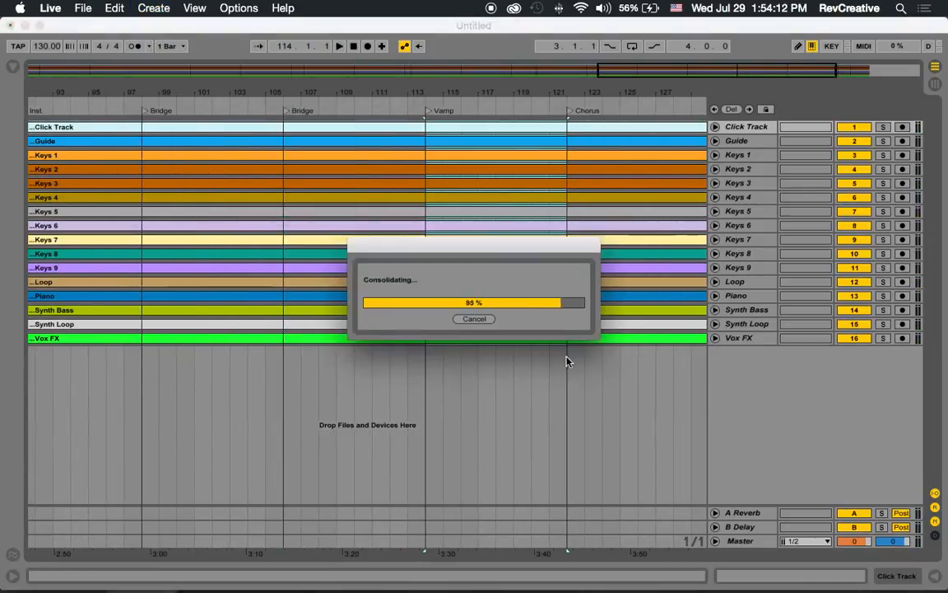
{"action": "scroll", "coordinate": [508, 321], "scroll_direction": "right", "scroll_amount": 5}
{"action": "left_click", "coordinate": [153, 8]}
{"action": "left_click", "coordinate": [198, 54]}
Step: Consolidate the outro section, bars 130 to 132, to a new scene, and play the song's ending from its locator
{"action": "left_click_drag", "start_coordinate": [483, 352], "coordinate": [512, 123]}
{"action": "left_click", "coordinate": [153, 8]}
{"action": "left_click", "coordinate": [198, 55]}
{"action": "left_click", "coordinate": [479, 111]}
{"action": "key", "text": "space"}
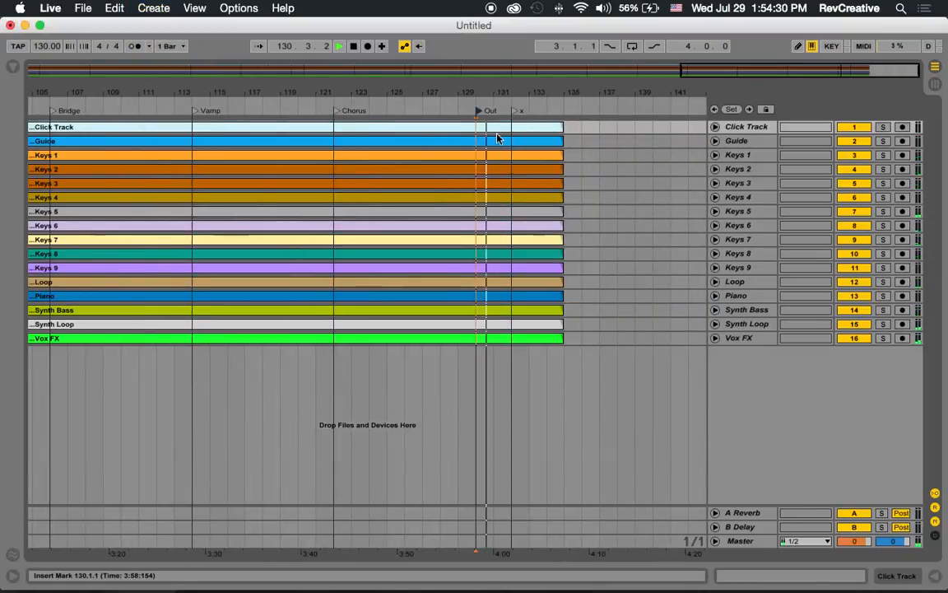
{"action": "key", "text": "space"}
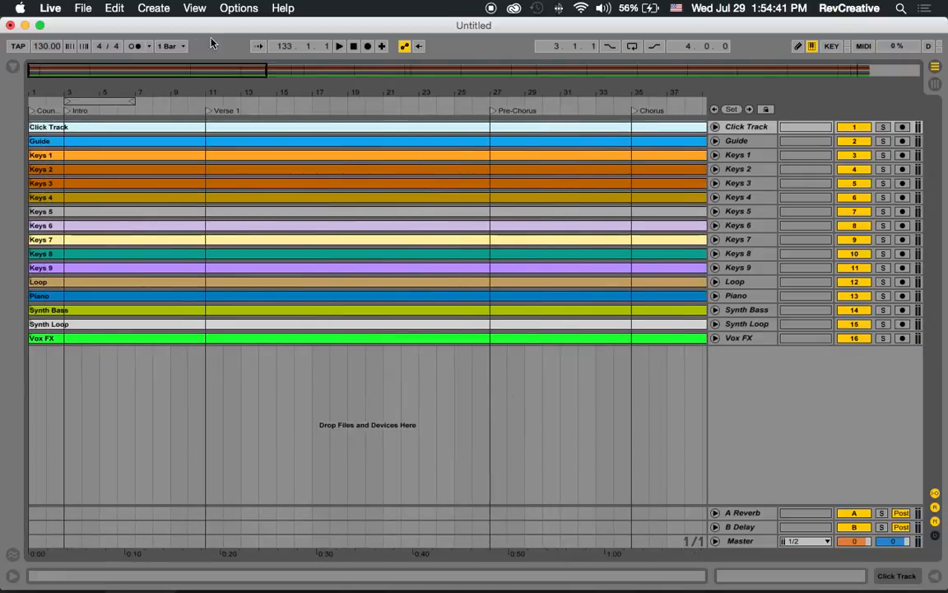
{"action": "left_click", "coordinate": [154, 7]}
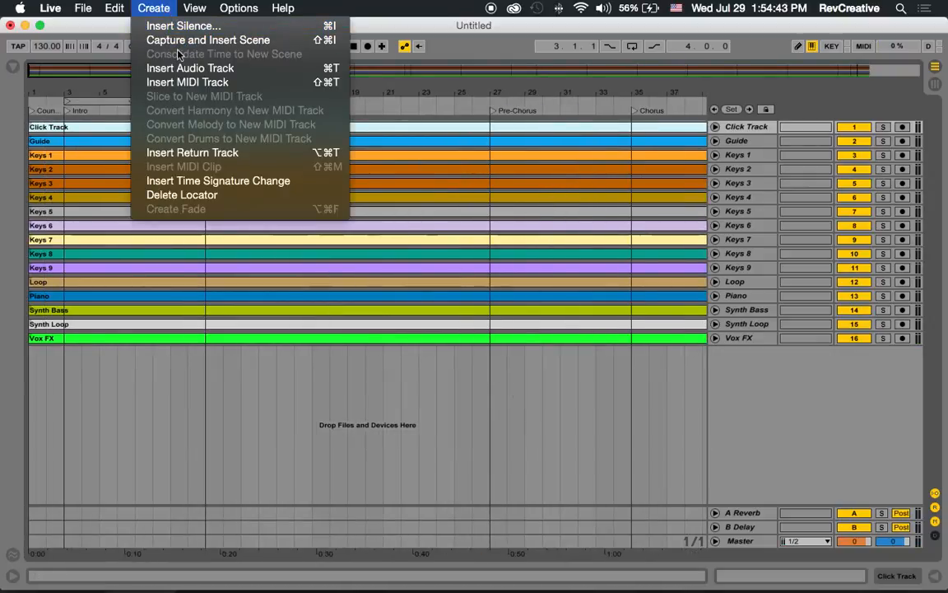
{"action": "left_click", "coordinate": [459, 363]}
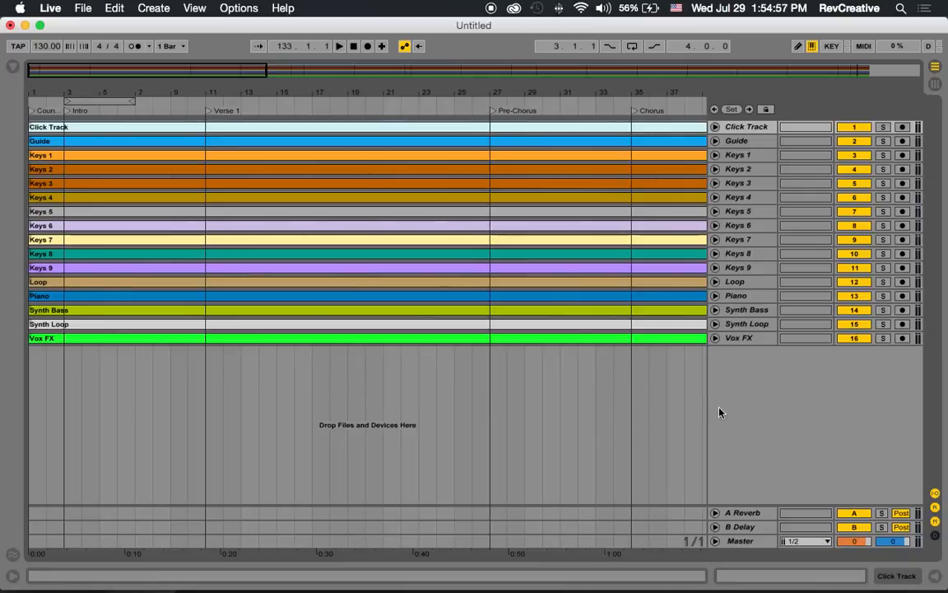
Step: Insert a MIDI track below the Vox FX track, and delete it again
{"action": "right_click", "coordinate": [738, 355]}
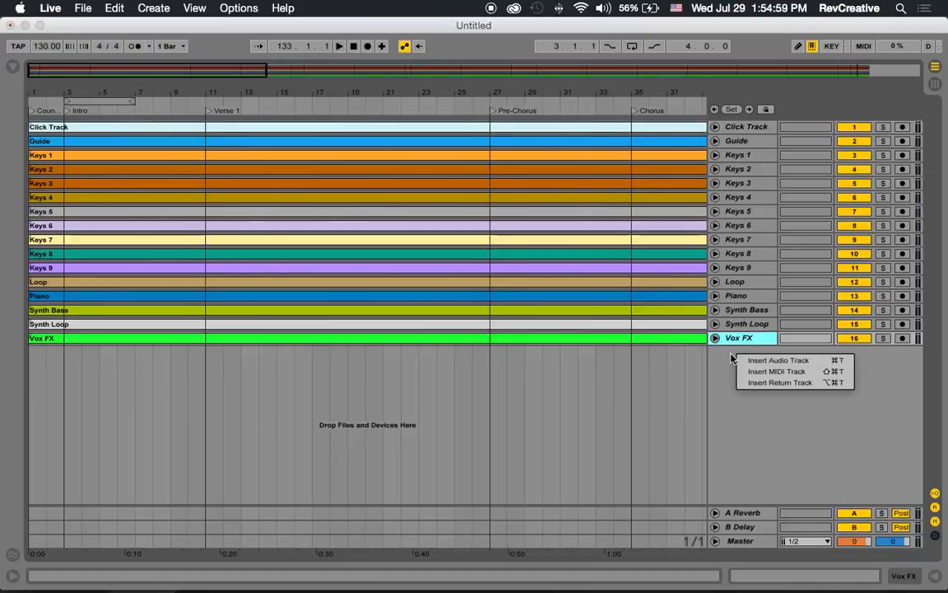
{"action": "left_click", "coordinate": [749, 372]}
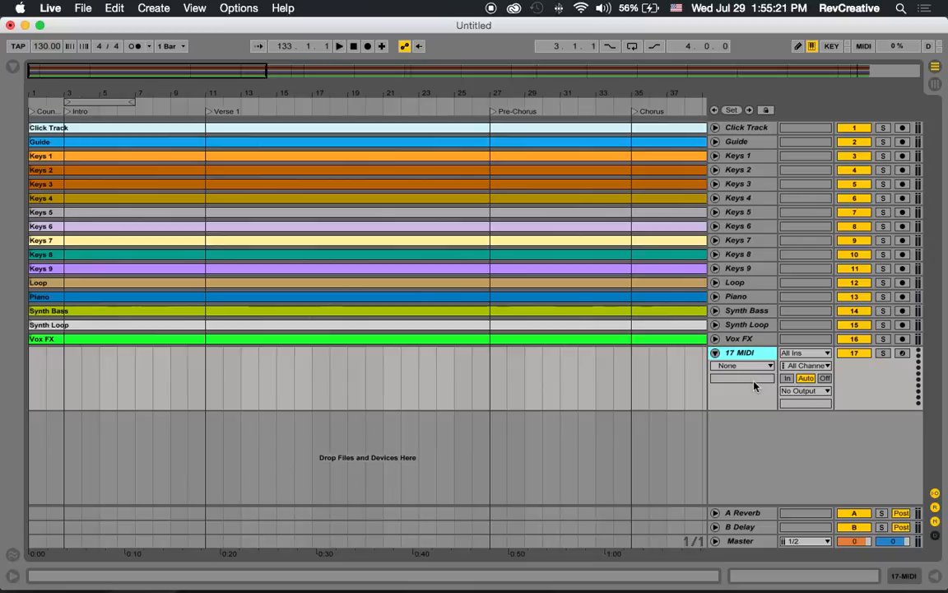
{"action": "key", "text": "Delete"}
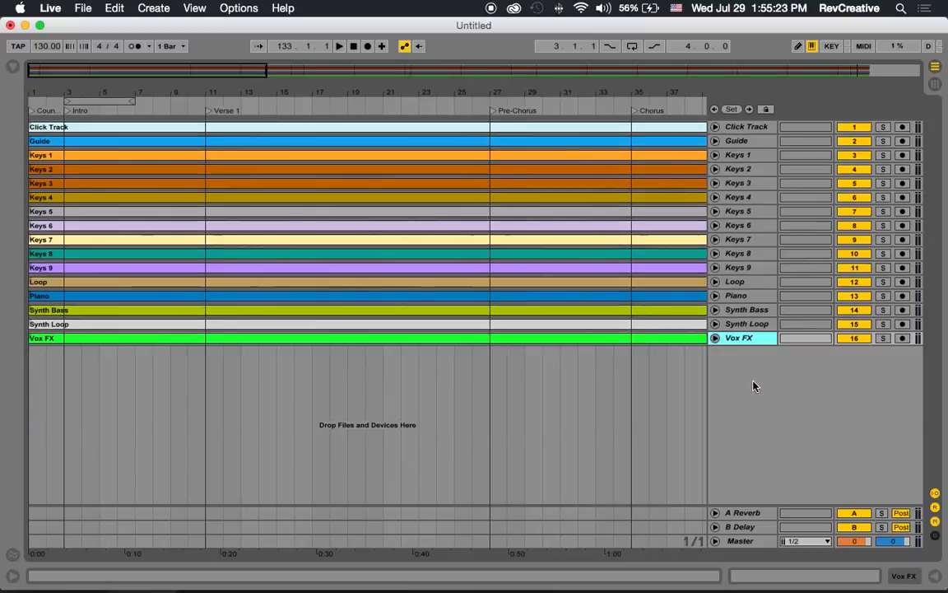
Step: Save the set as Relentless (D) in the MultiTrack-Relentless (Young & Free Remix)-The White Album-D folder under Loop Tracks, Relentless (Y&F Remix)
{"action": "left_click", "coordinate": [80, 10]}
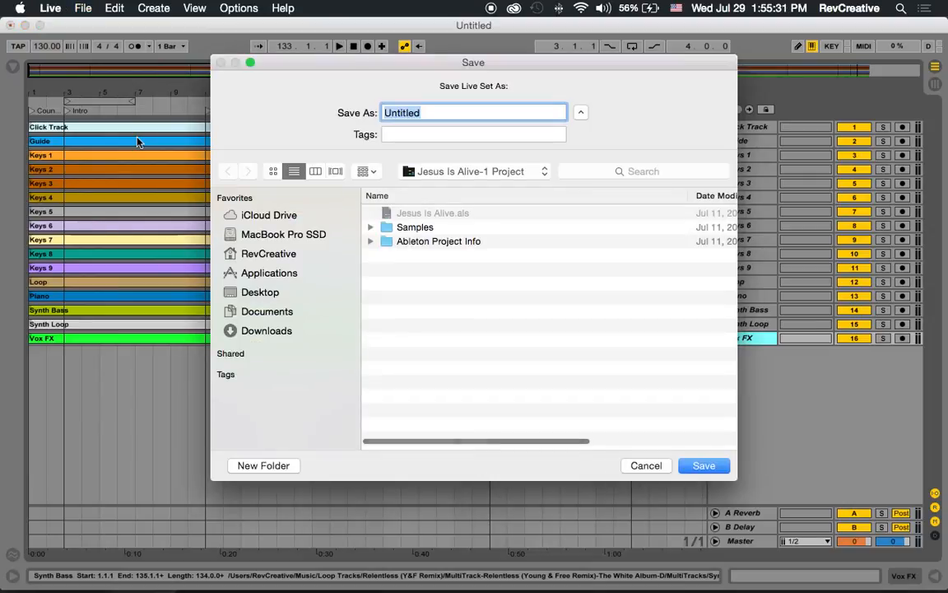
{"action": "left_click", "coordinate": [442, 172]}
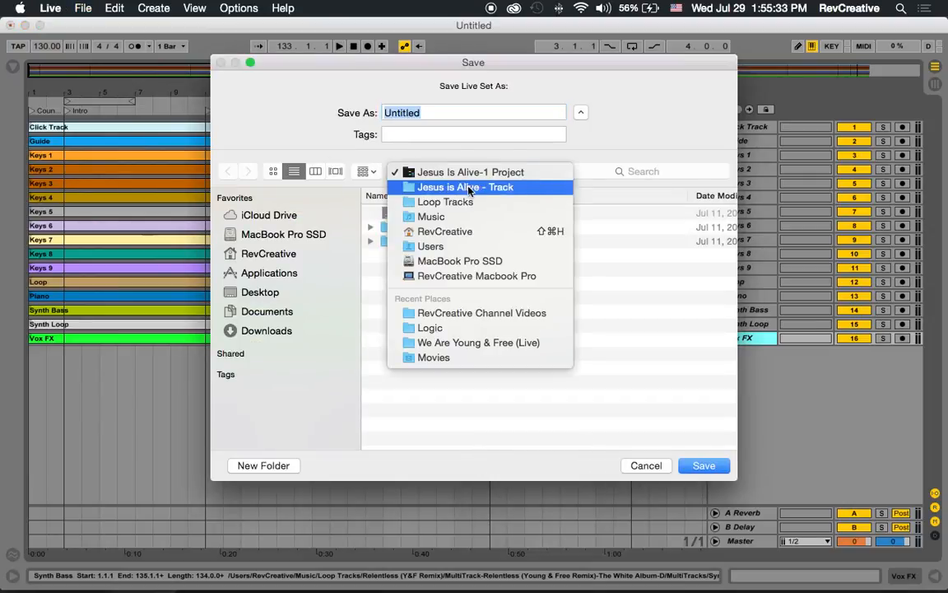
{"action": "left_click", "coordinate": [461, 202]}
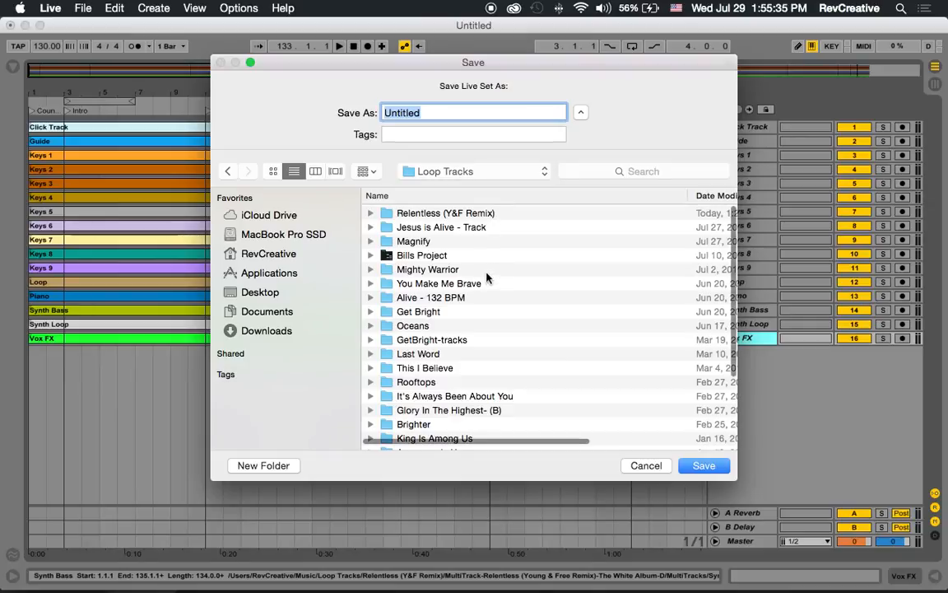
{"action": "scroll", "coordinate": [430, 330], "scroll_direction": "down", "scroll_amount": 3}
{"action": "scroll", "coordinate": [428, 356], "scroll_direction": "down", "scroll_amount": 3}
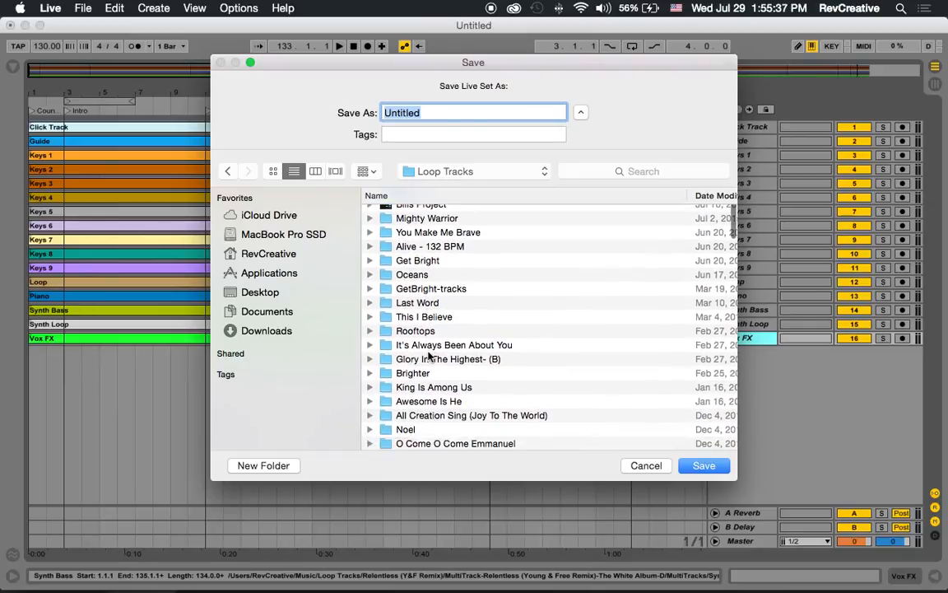
{"action": "scroll", "coordinate": [428, 356], "scroll_direction": "up", "scroll_amount": 5}
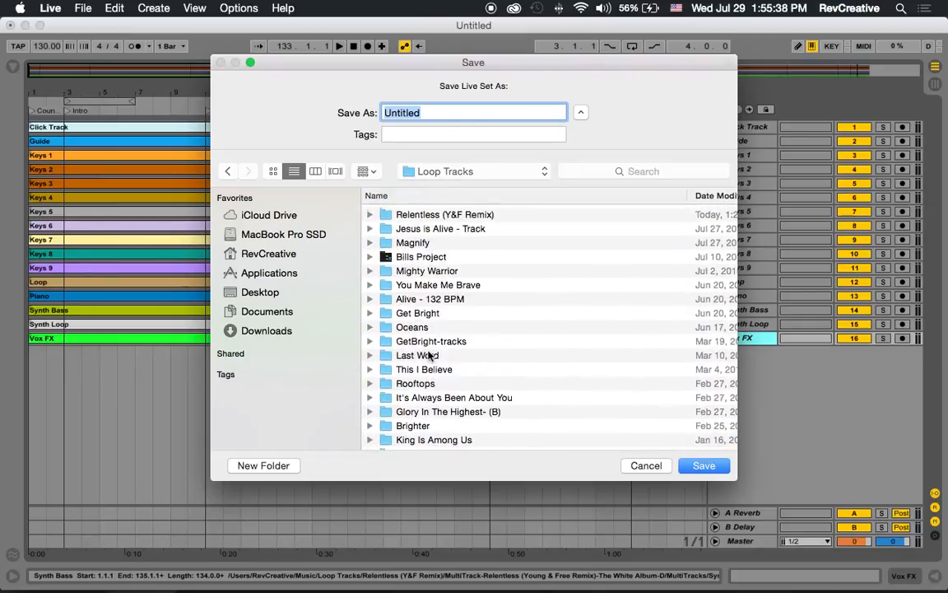
{"action": "double_click", "coordinate": [433, 216]}
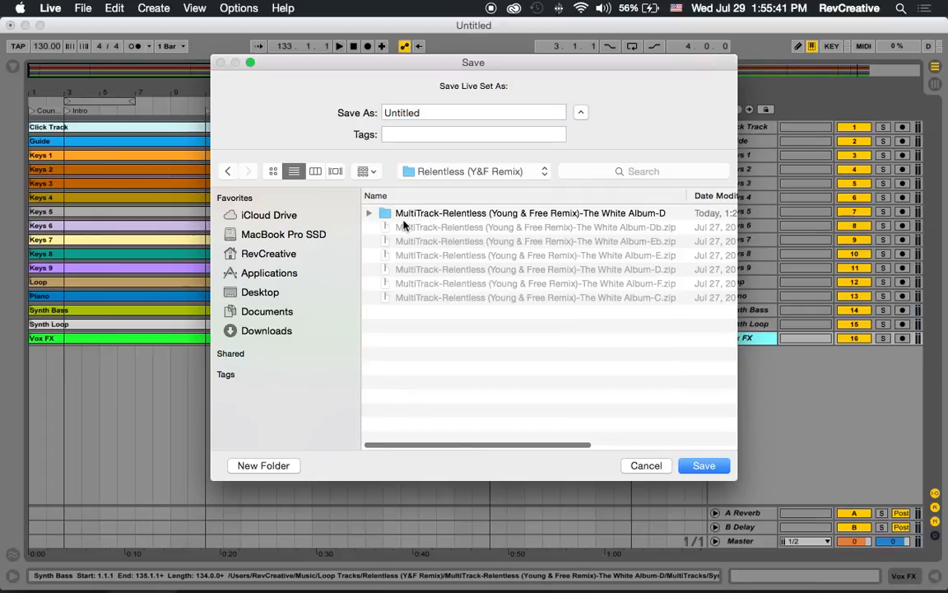
{"action": "double_click", "coordinate": [428, 214]}
{"action": "double_click", "coordinate": [438, 114]}
{"action": "type", "text": "Relentl"}
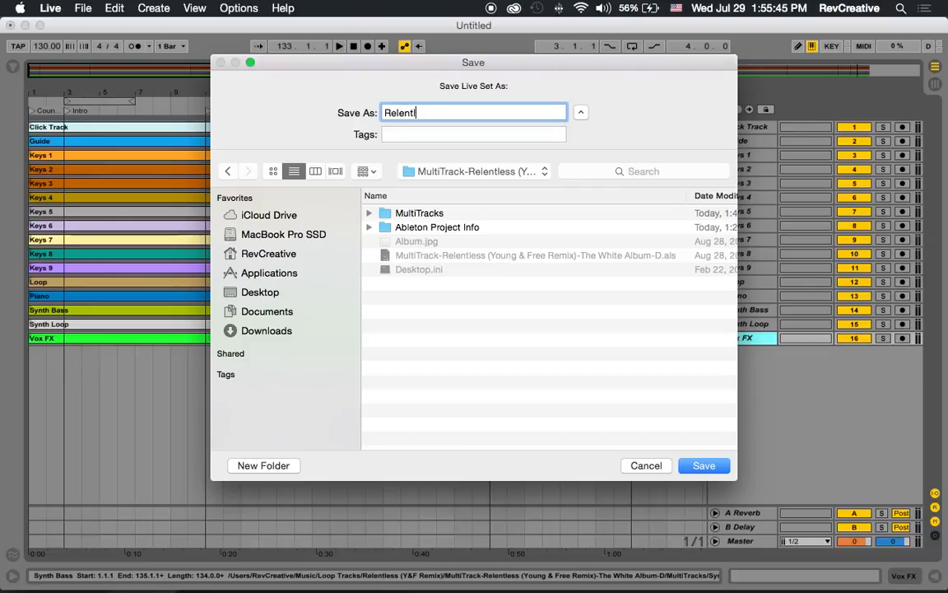
{"action": "type", "text": "ess (D)"}
{"action": "left_click", "coordinate": [710, 468]}
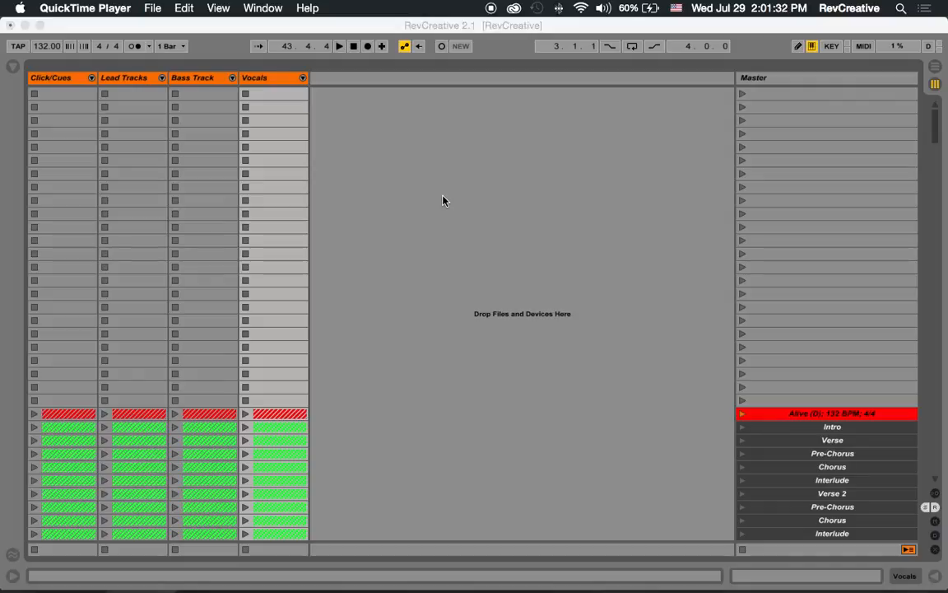
Step: Look through the song headers and section scenes in the RevCreative 2.1 set, down to the empty scenes below the songs
{"action": "scroll", "coordinate": [443, 200], "scroll_direction": "down", "scroll_amount": 20}
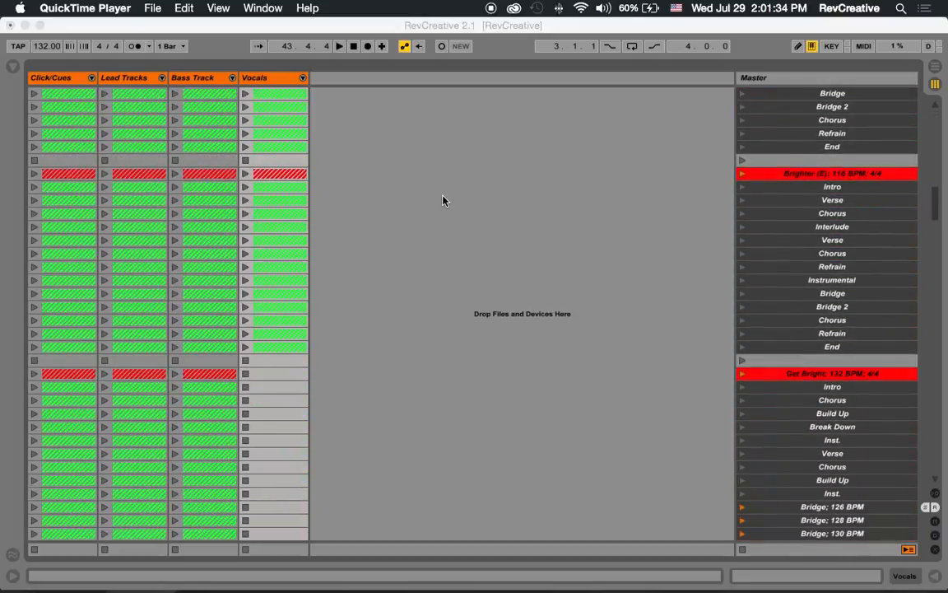
{"action": "scroll", "coordinate": [443, 200], "scroll_direction": "up", "scroll_amount": 3}
{"action": "scroll", "coordinate": [556, 312], "scroll_direction": "up", "scroll_amount": 20}
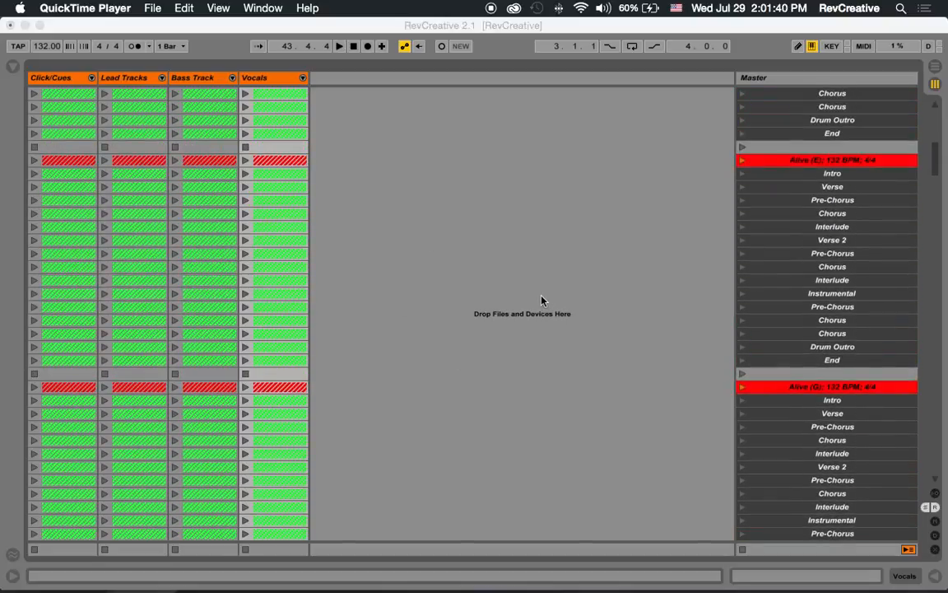
{"action": "scroll", "coordinate": [542, 301], "scroll_direction": "down", "scroll_amount": 20}
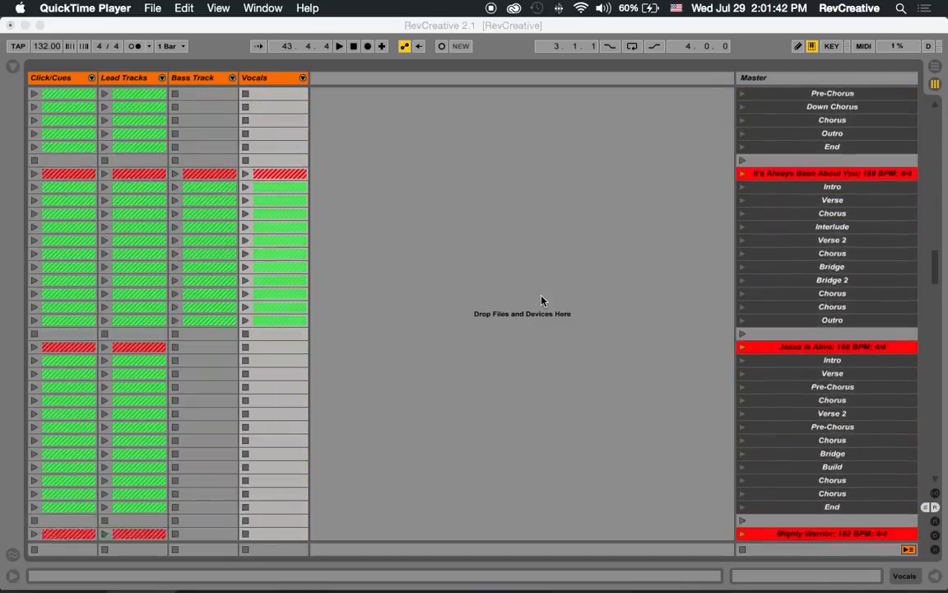
{"action": "scroll", "coordinate": [542, 300], "scroll_direction": "down", "scroll_amount": 20}
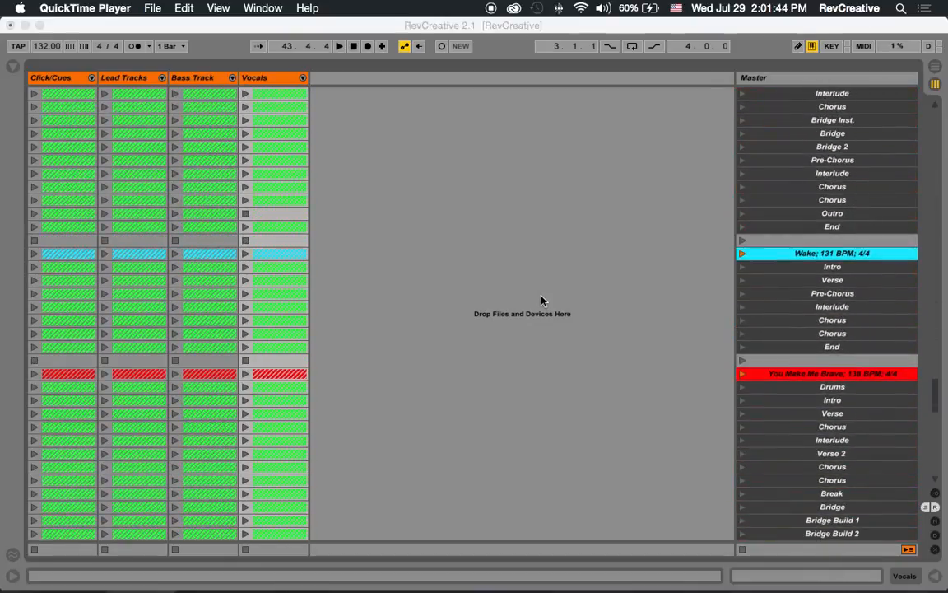
{"action": "scroll", "coordinate": [808, 403], "scroll_direction": "down", "scroll_amount": 5}
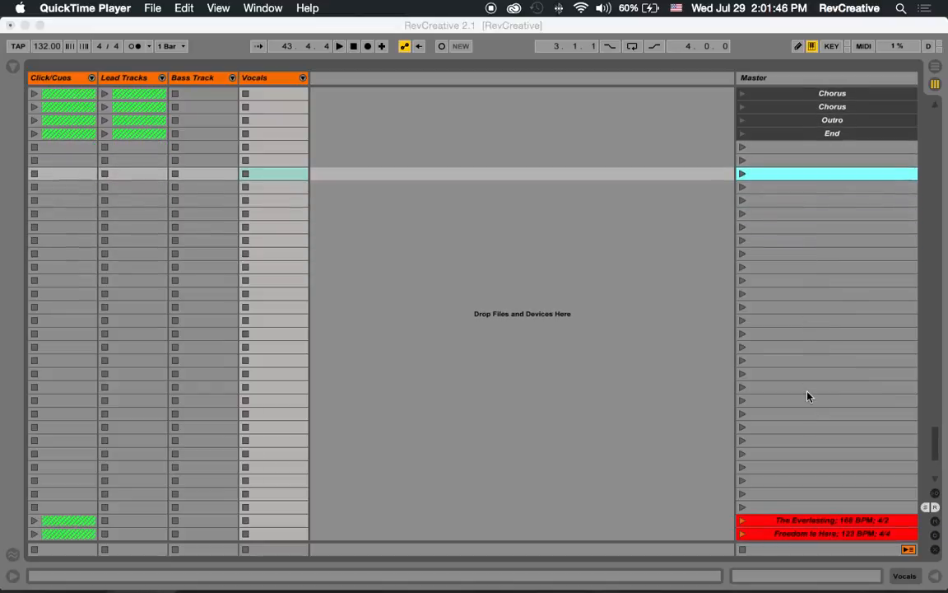
{"action": "scroll", "coordinate": [807, 394], "scroll_direction": "up", "scroll_amount": 3}
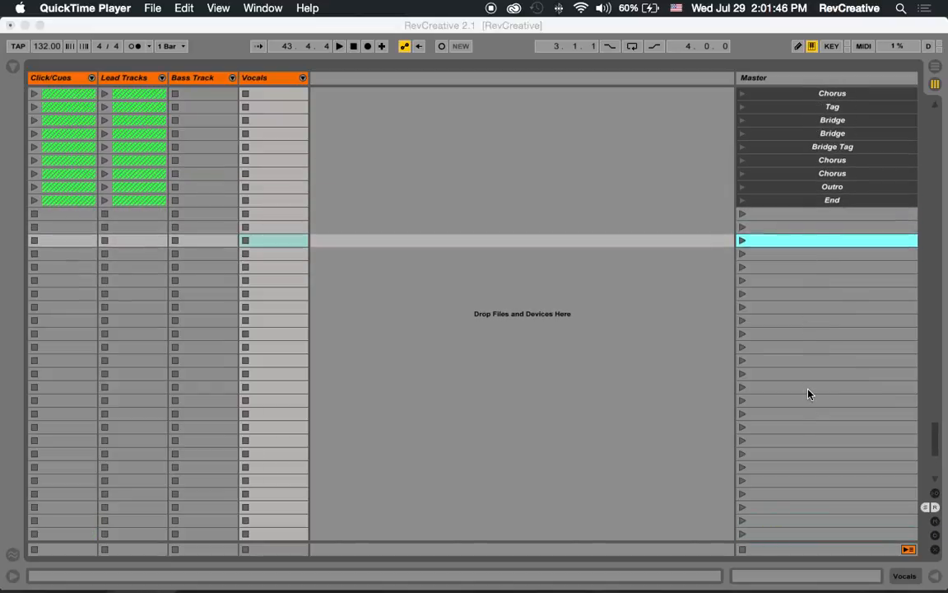
Step: Name the selected empty scene "Relentless; 130 BPM; 4/4" and colour it red
{"action": "left_click", "coordinate": [805, 250]}
{"action": "type", "text": "Re"}
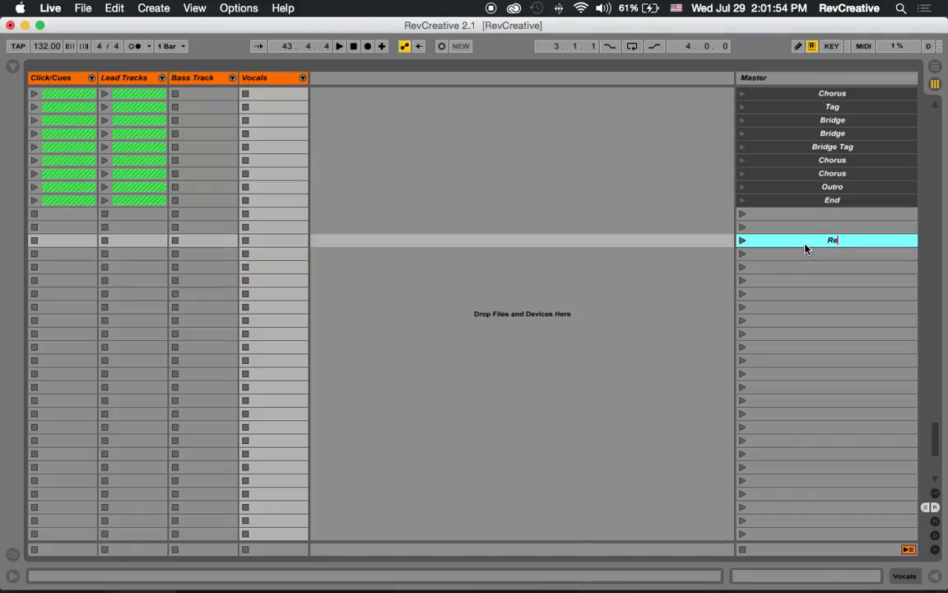
{"action": "type", "text": "lentless; 130 BPM; 4/4"}
{"action": "right_click", "coordinate": [806, 249]}
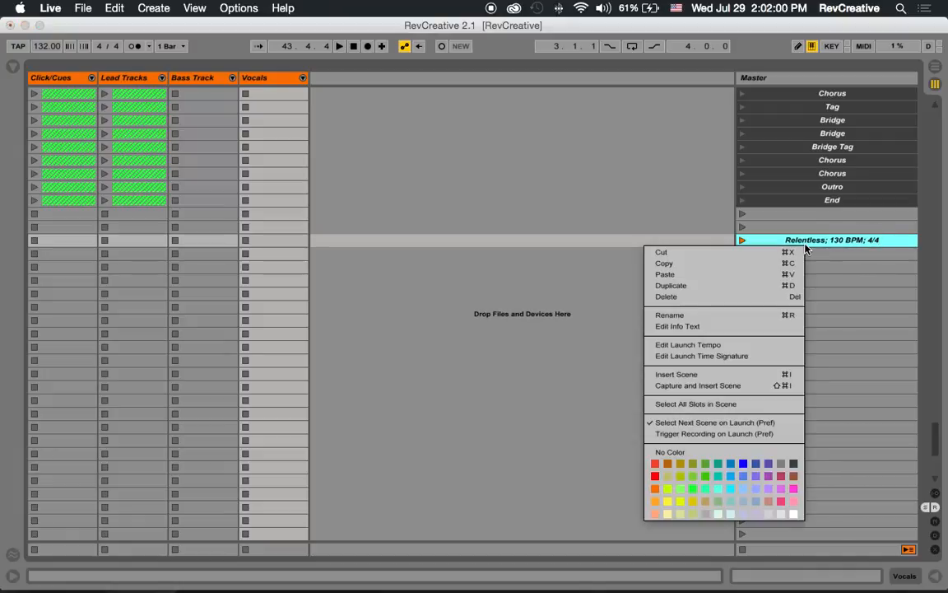
{"action": "left_click", "coordinate": [657, 477]}
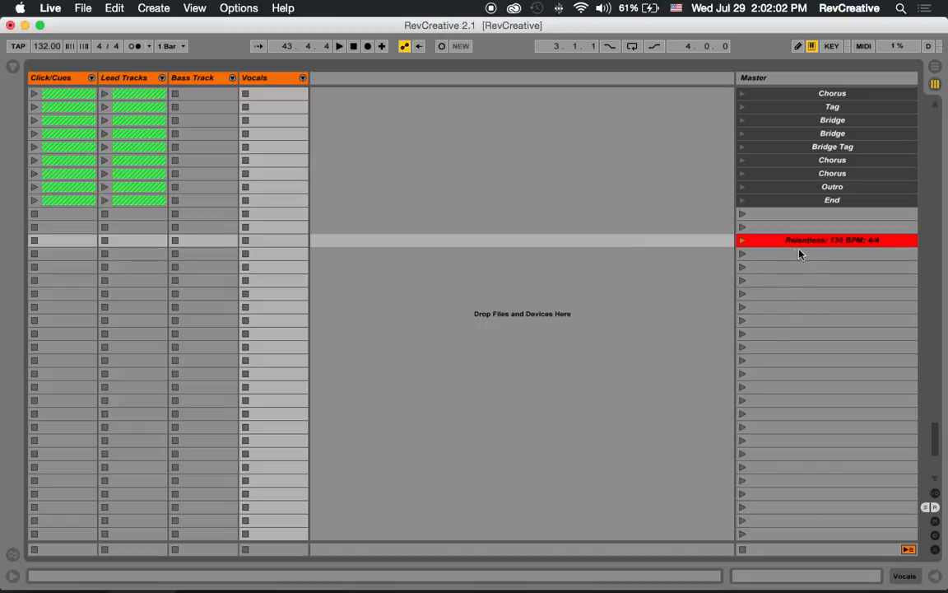
Step: Show the browser and expand Relentless (D).als in the Relentless (Y&F Remix) folder of Loop Tracks to list its tracks
{"action": "left_click", "coordinate": [13, 67]}
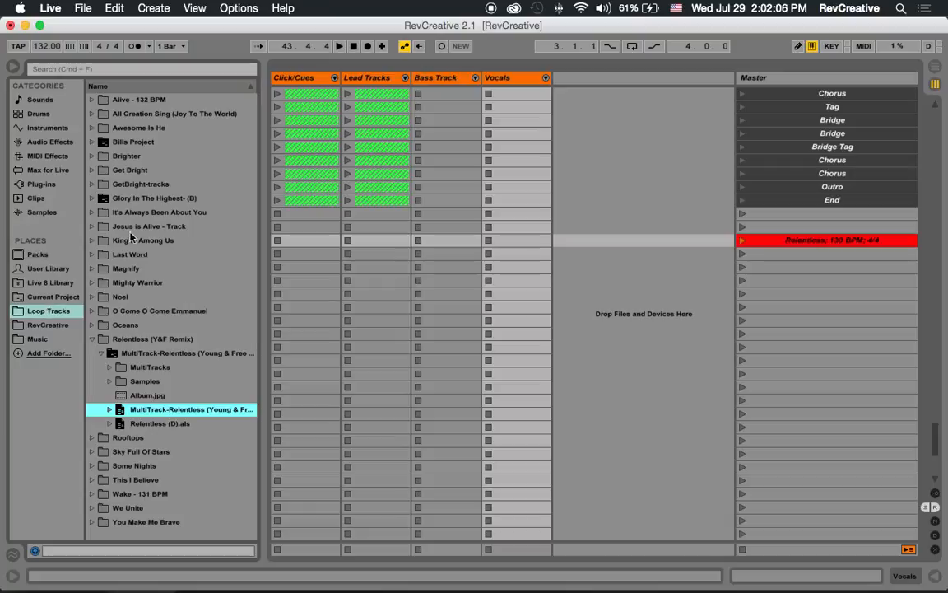
{"action": "left_click", "coordinate": [37, 313]}
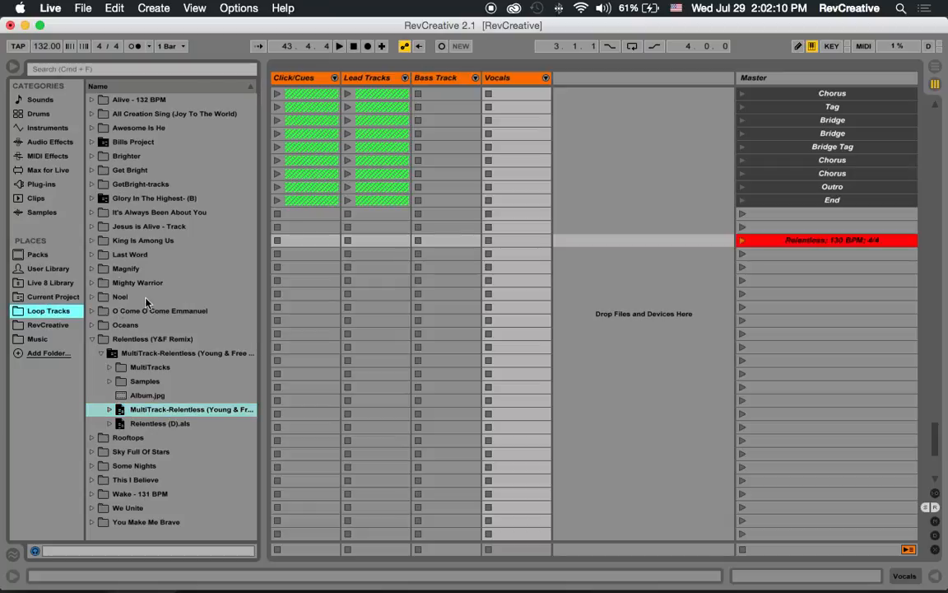
{"action": "left_click", "coordinate": [91, 339]}
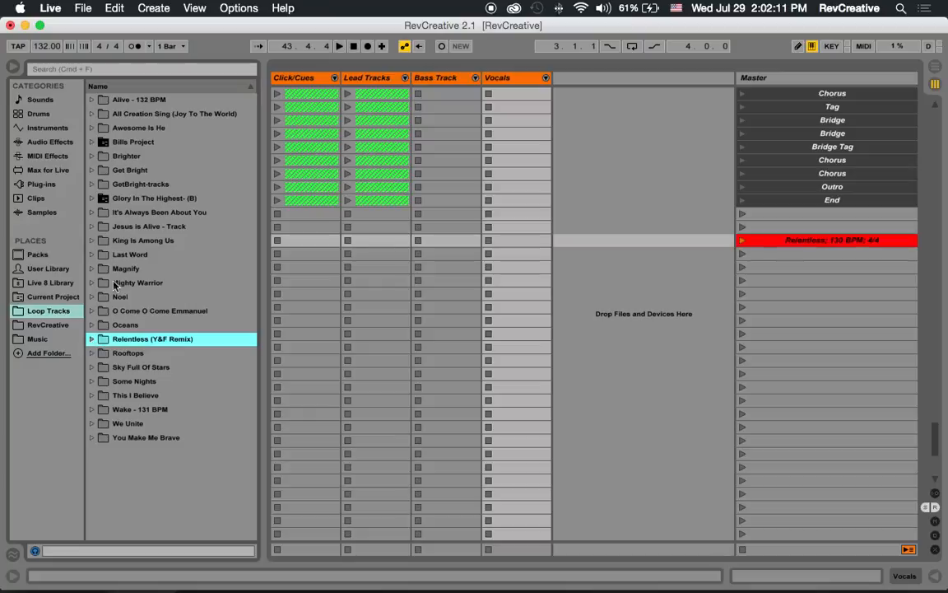
{"action": "left_click", "coordinate": [92, 340]}
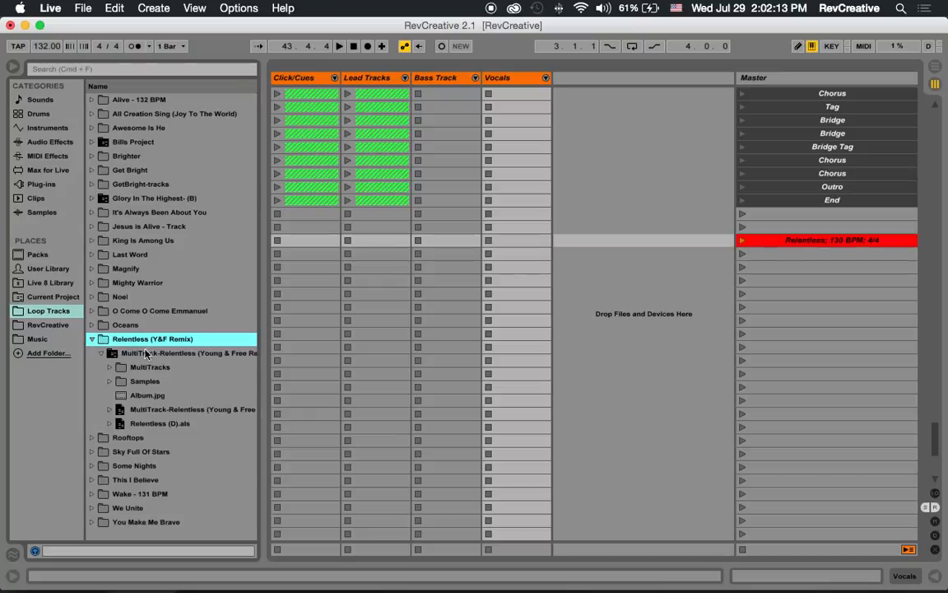
{"action": "left_click", "coordinate": [164, 411]}
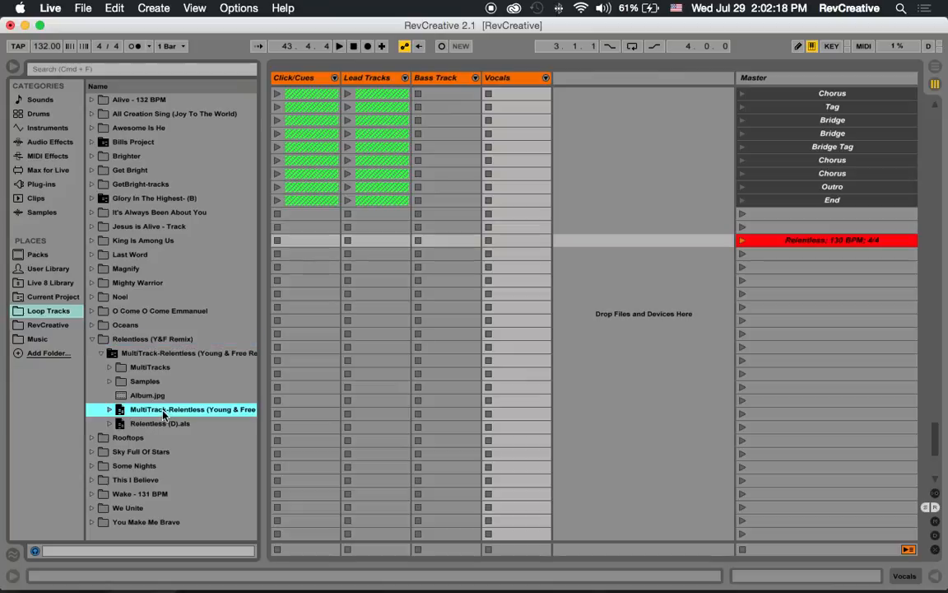
{"action": "left_click", "coordinate": [109, 410]}
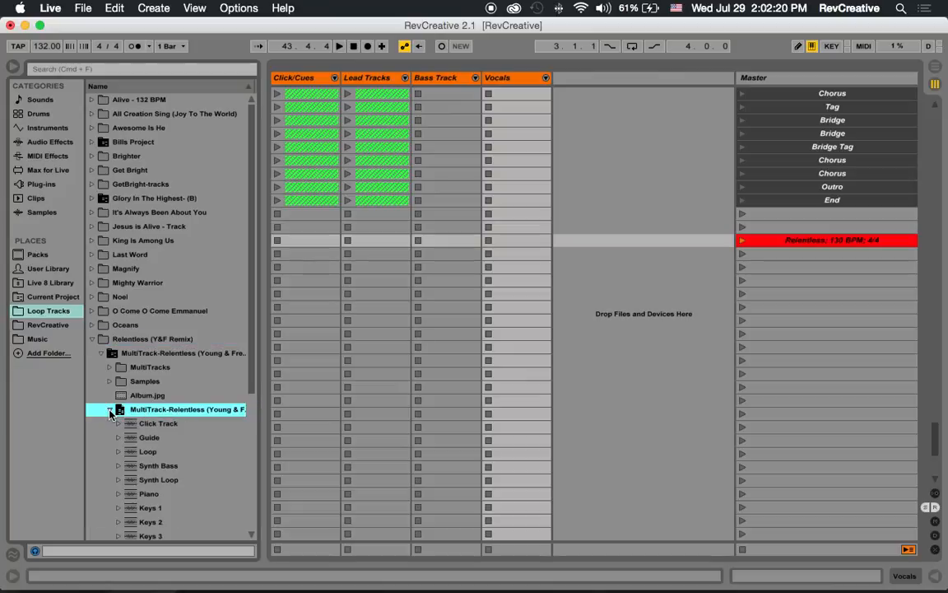
{"action": "scroll", "coordinate": [112, 362], "scroll_direction": "down", "scroll_amount": 3}
{"action": "left_click", "coordinate": [108, 212]}
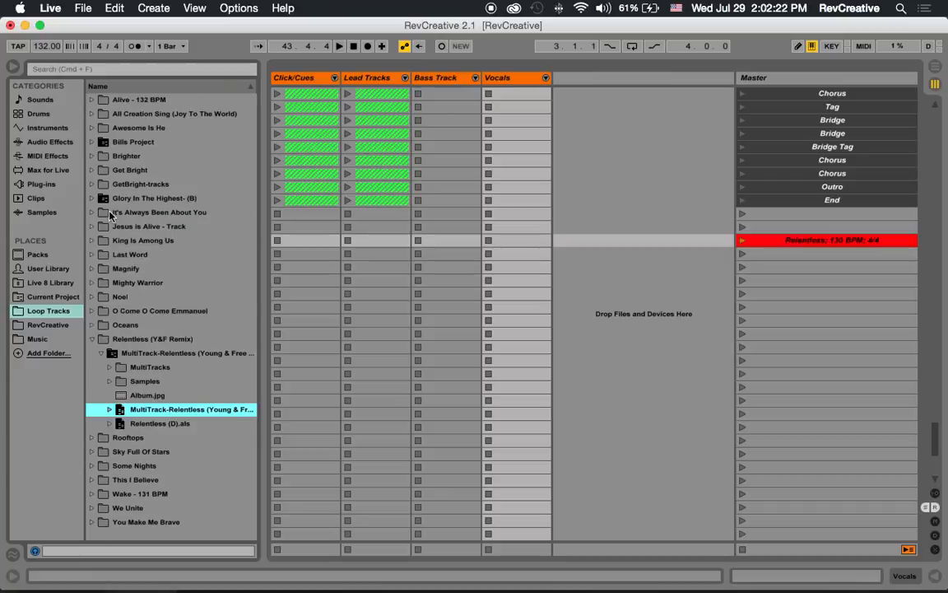
{"action": "left_click", "coordinate": [171, 424]}
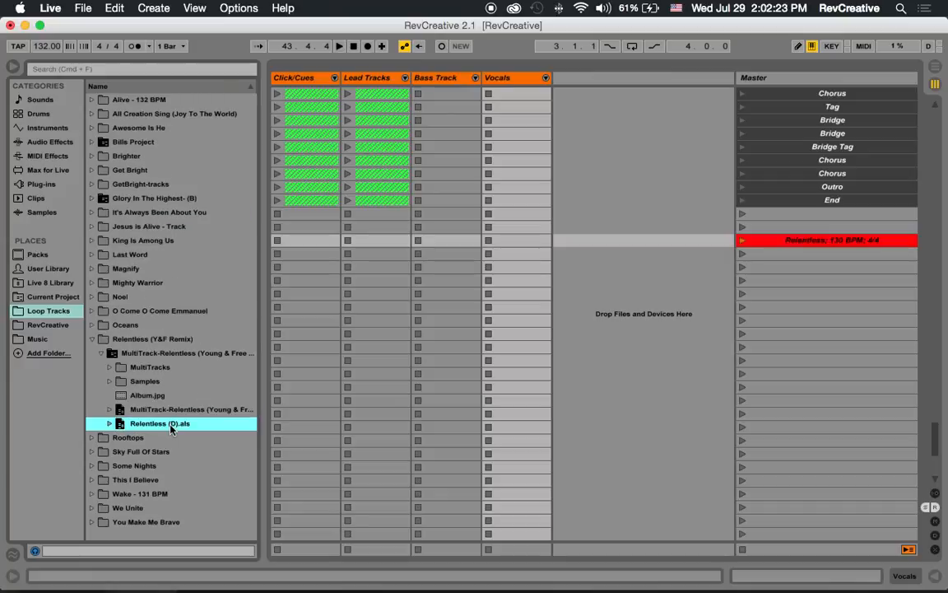
{"action": "left_click", "coordinate": [109, 424]}
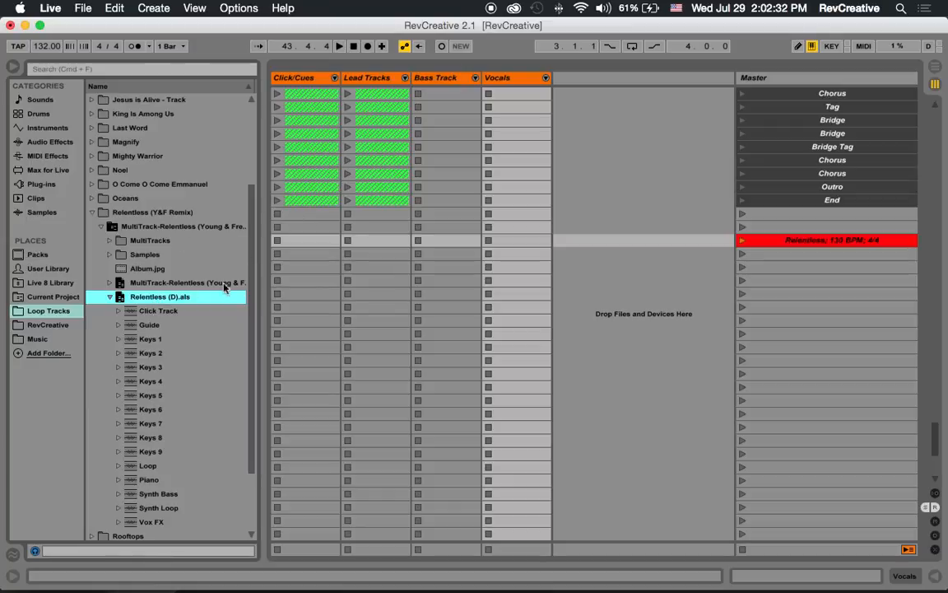
Step: Place the Click Track and Guide clips from Relentless (D).als in the Click/Cues group's click and Guide/Follow tracks, starting at the Relentless scene
{"action": "left_click", "coordinate": [147, 315]}
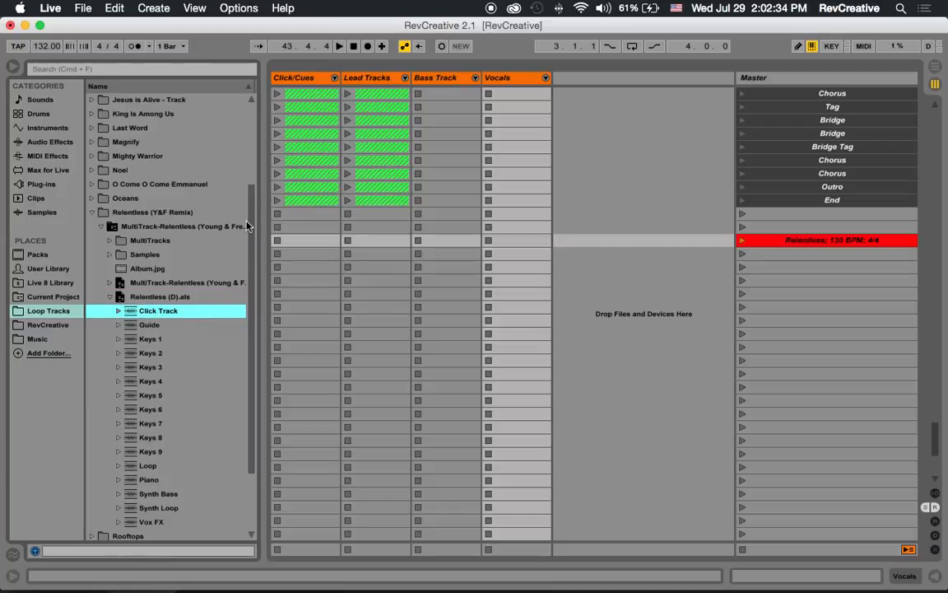
{"action": "left_click_drag", "start_coordinate": [173, 302], "coordinate": [380, 80]}
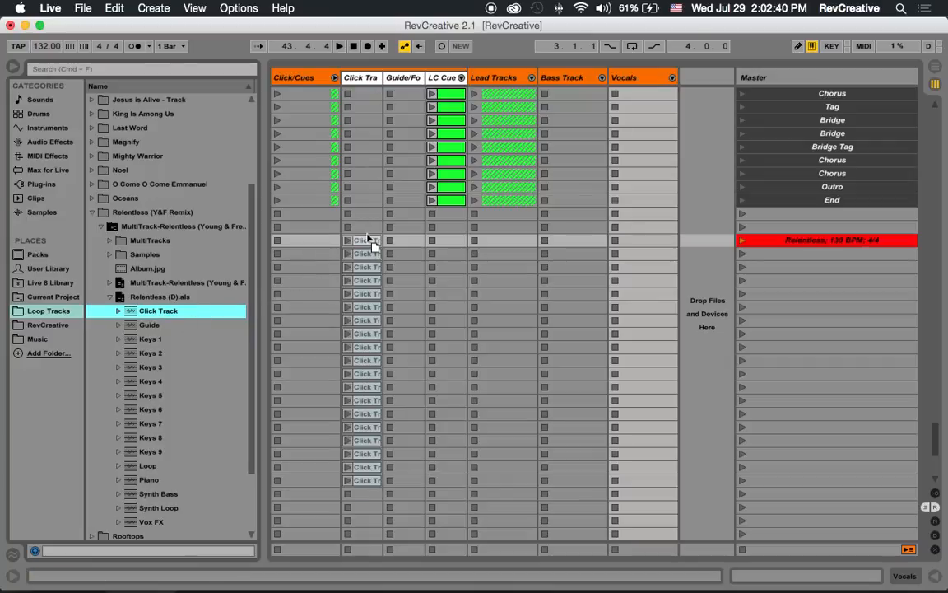
{"action": "left_click_drag", "start_coordinate": [368, 237], "coordinate": [368, 237]}
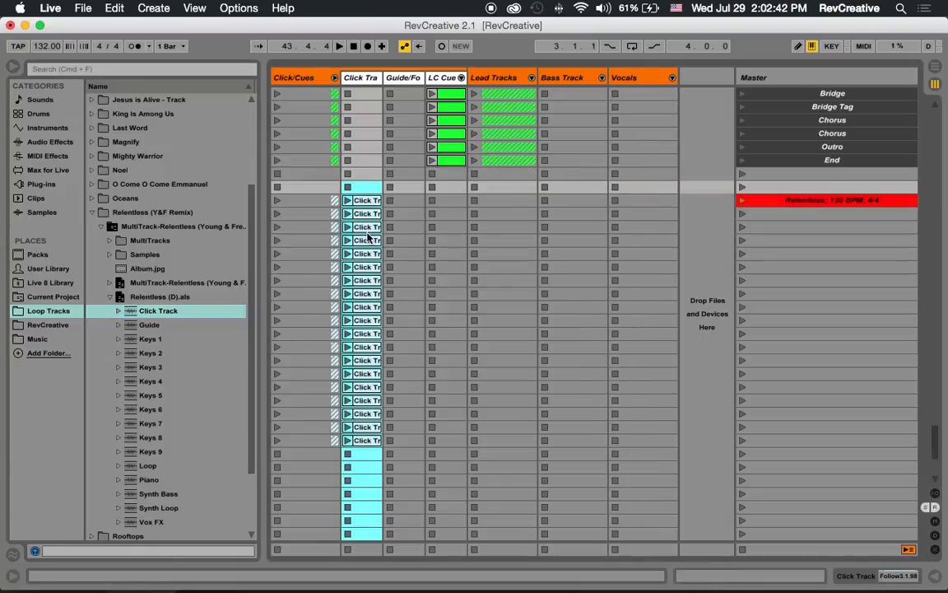
{"action": "left_click_drag", "start_coordinate": [148, 326], "coordinate": [407, 196]}
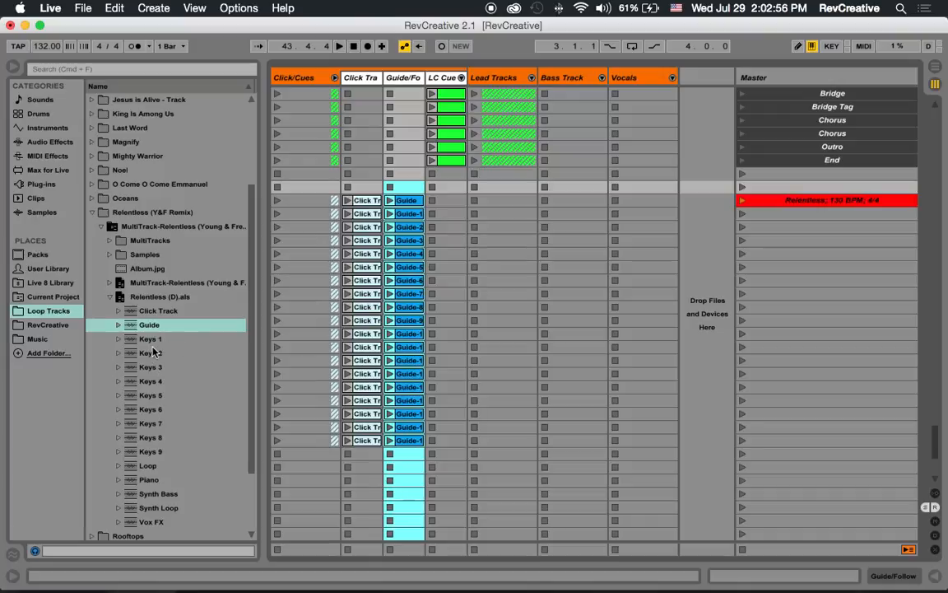
Step: Unfold the Lead Tracks group and place the Keys 1 to Keys 9 clips in the matching Keys tracks, starting at the Relentless scene
{"action": "left_click", "coordinate": [532, 78]}
{"action": "scroll", "coordinate": [576, 247], "scroll_direction": "right", "scroll_amount": 5}
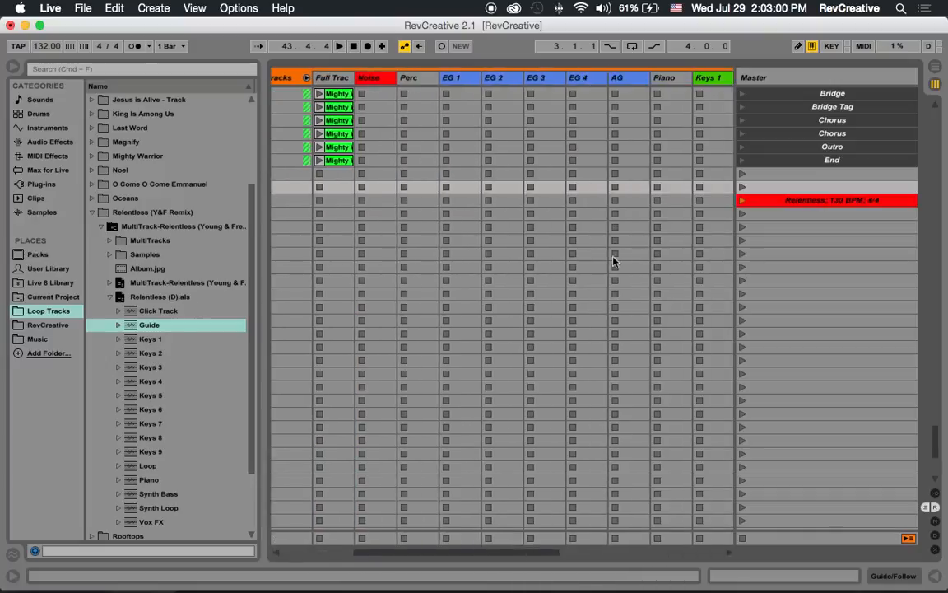
{"action": "scroll", "coordinate": [613, 262], "scroll_direction": "right", "scroll_amount": 6}
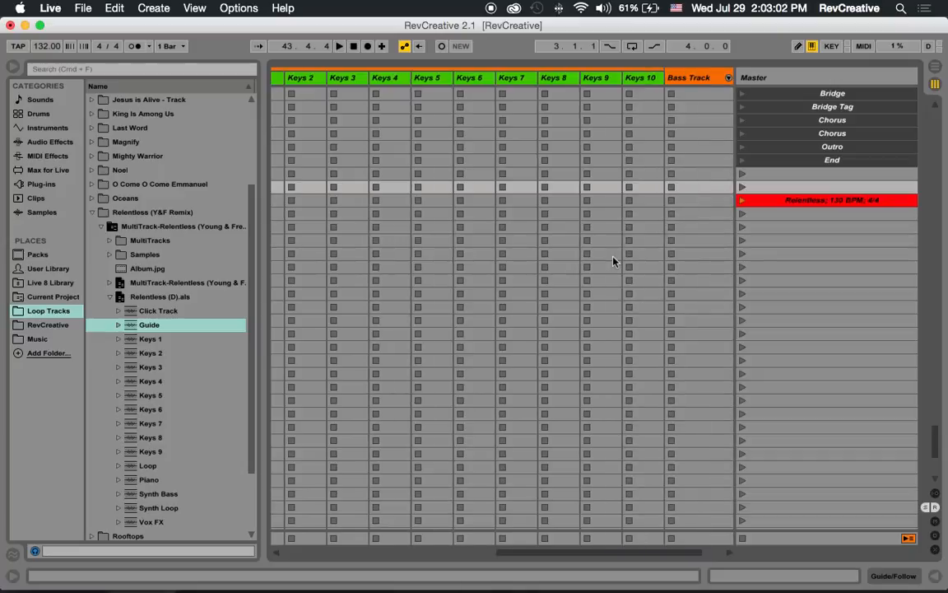
{"action": "left_click", "coordinate": [136, 339]}
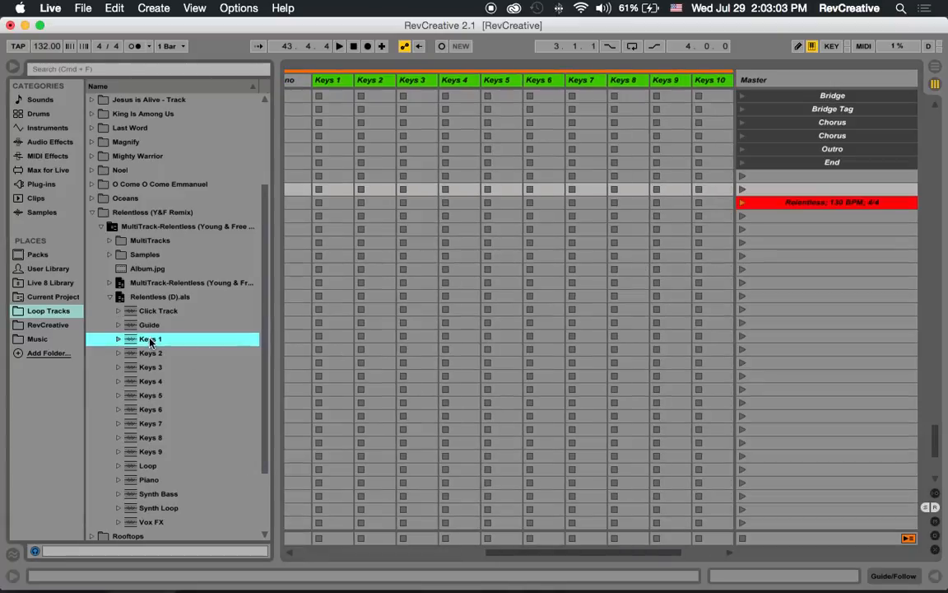
{"action": "left_click", "coordinate": [153, 452], "text": "shift"}
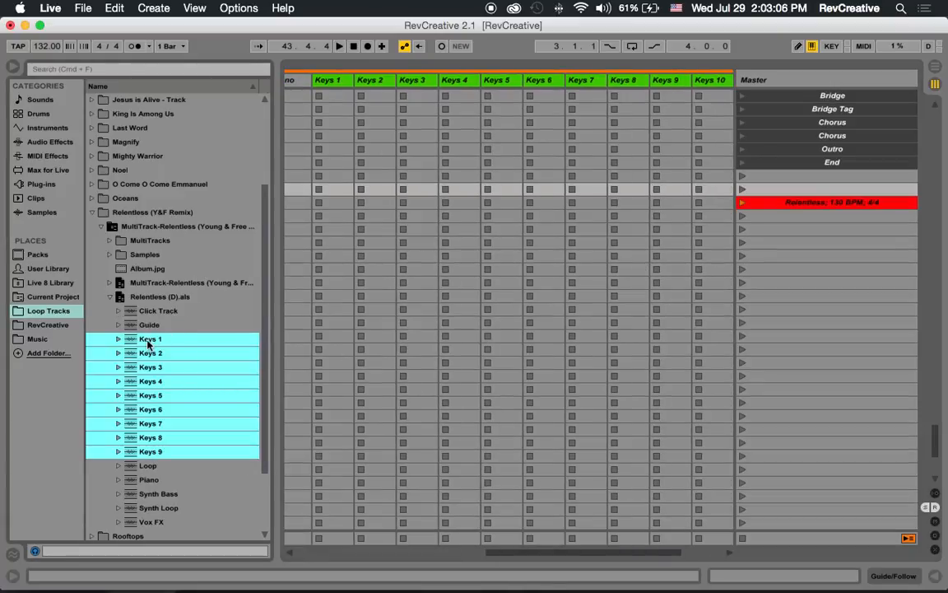
{"action": "left_click_drag", "start_coordinate": [336, 194], "coordinate": [337, 191]}
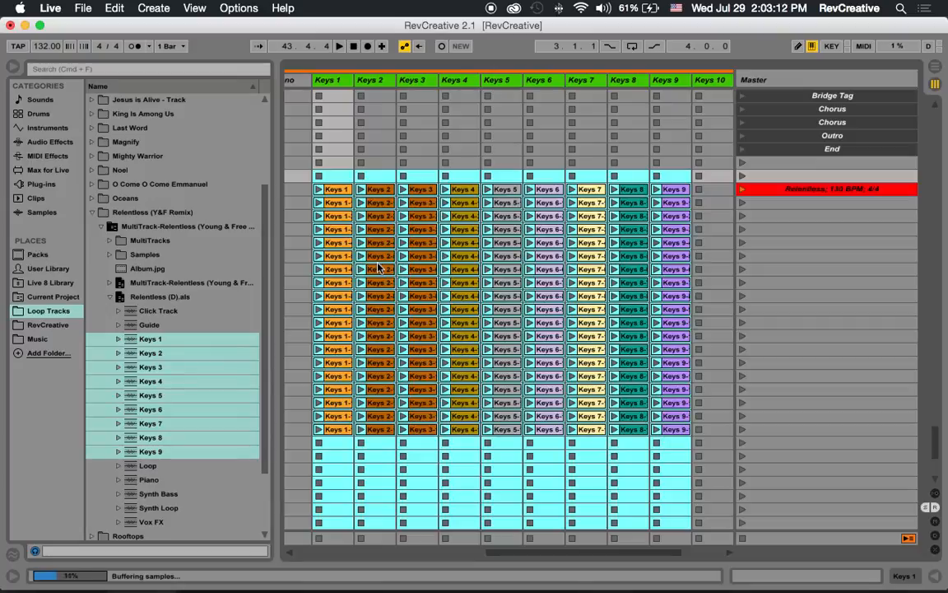
Step: Place the Piano clips from Relentless (D).als in the Piano track, starting at the Relentless scene
{"action": "scroll", "coordinate": [381, 265], "scroll_direction": "left", "scroll_amount": 10}
{"action": "scroll", "coordinate": [381, 265], "scroll_direction": "right", "scroll_amount": 10}
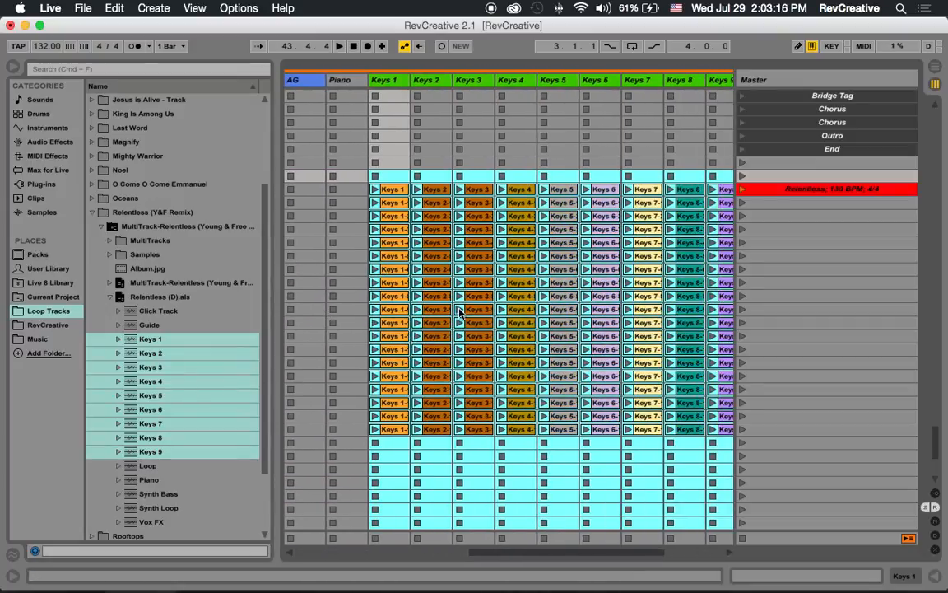
{"action": "scroll", "coordinate": [457, 313], "scroll_direction": "left", "scroll_amount": 10}
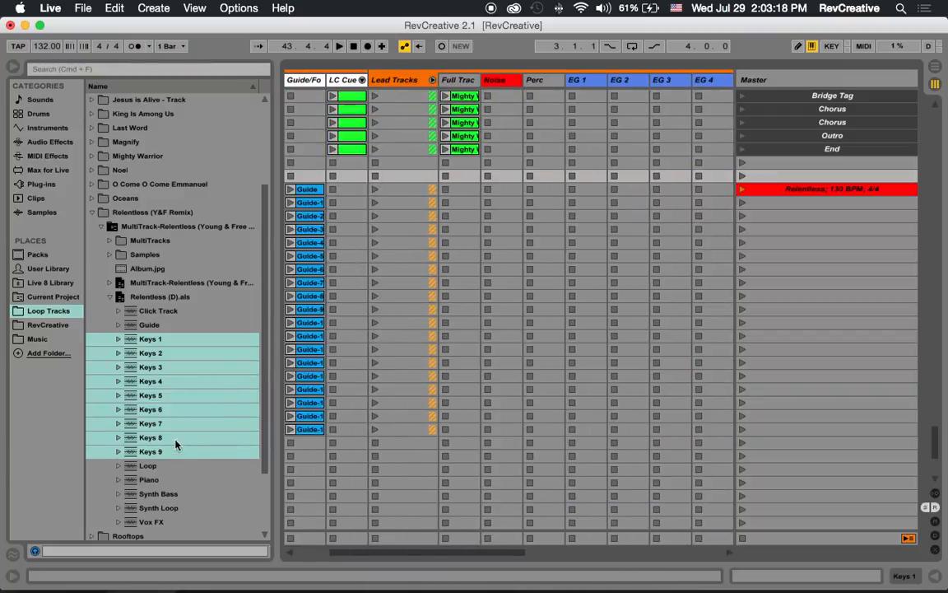
{"action": "left_click", "coordinate": [154, 467]}
{"action": "left_click", "coordinate": [152, 482]}
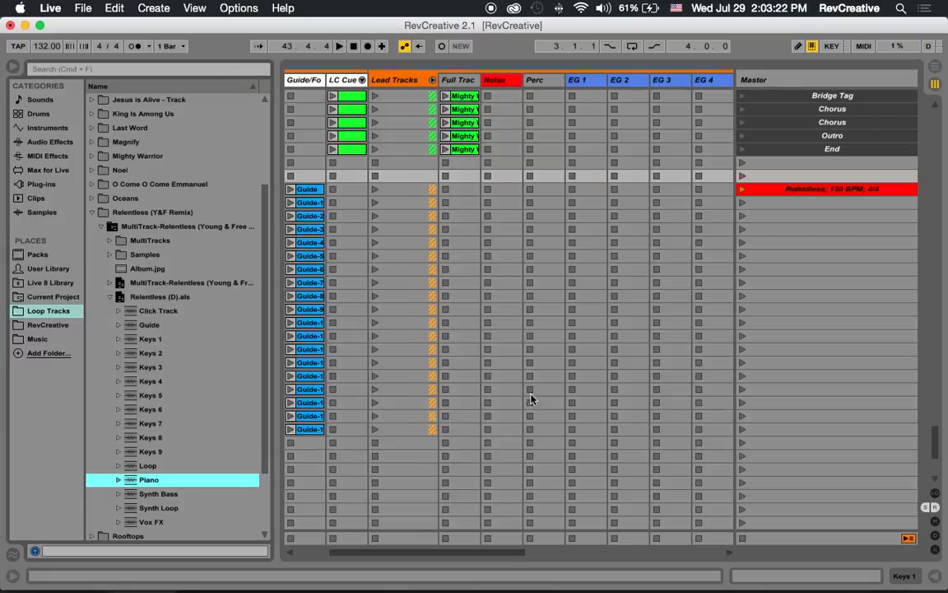
{"action": "left_click_drag", "start_coordinate": [169, 473], "coordinate": [579, 188]}
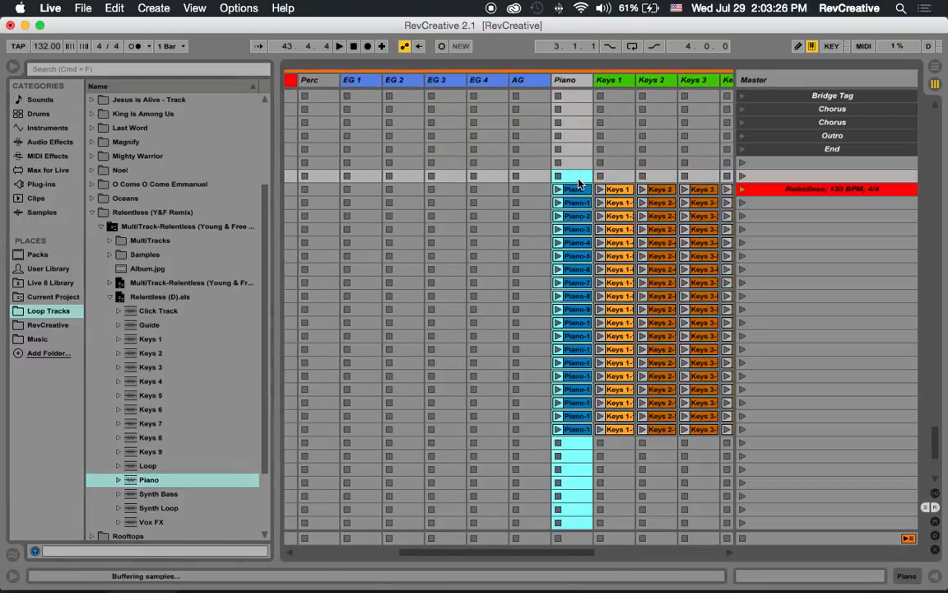
Step: Place the Loop clips from Relentless (D).als in the Noise track, starting at the Relentless scene
{"action": "scroll", "coordinate": [347, 343], "scroll_direction": "left", "scroll_amount": 2}
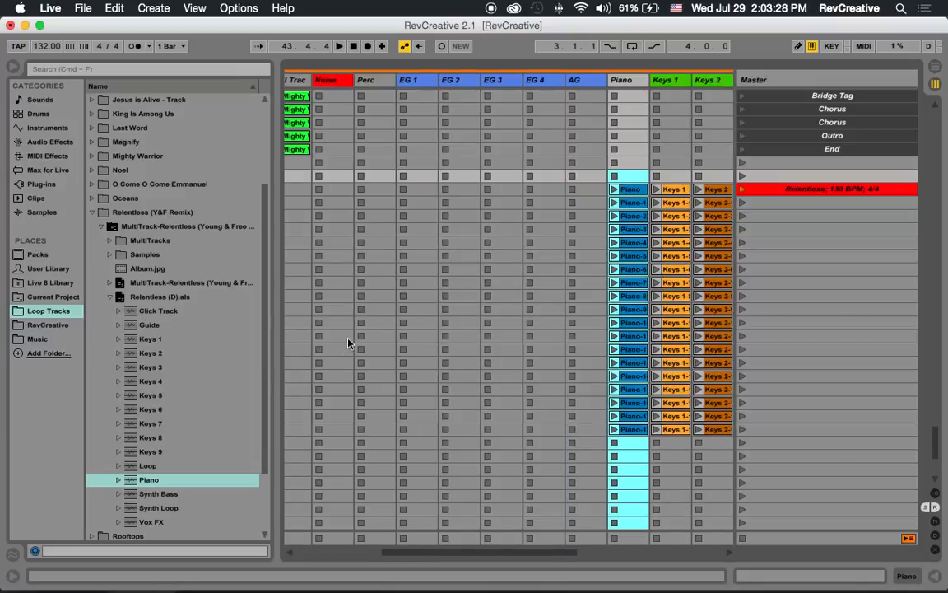
{"action": "scroll", "coordinate": [326, 376], "scroll_direction": "left", "scroll_amount": 2}
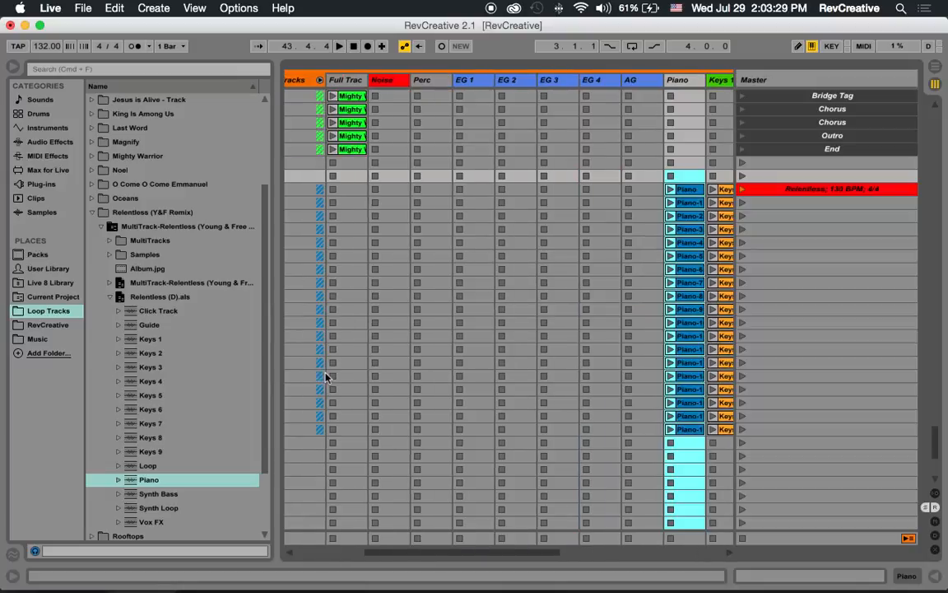
{"action": "left_click", "coordinate": [147, 467]}
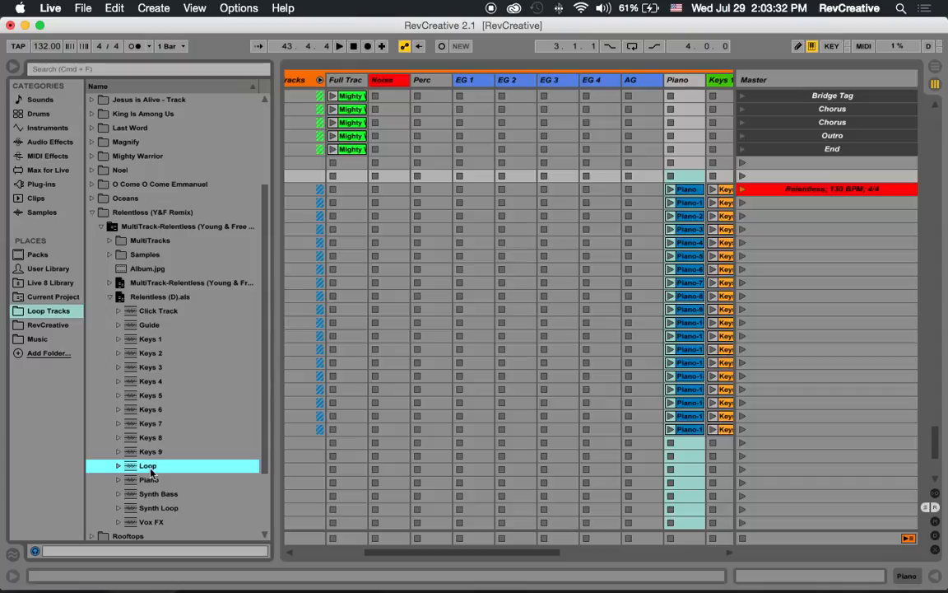
{"action": "left_click_drag", "start_coordinate": [406, 207], "coordinate": [394, 183]}
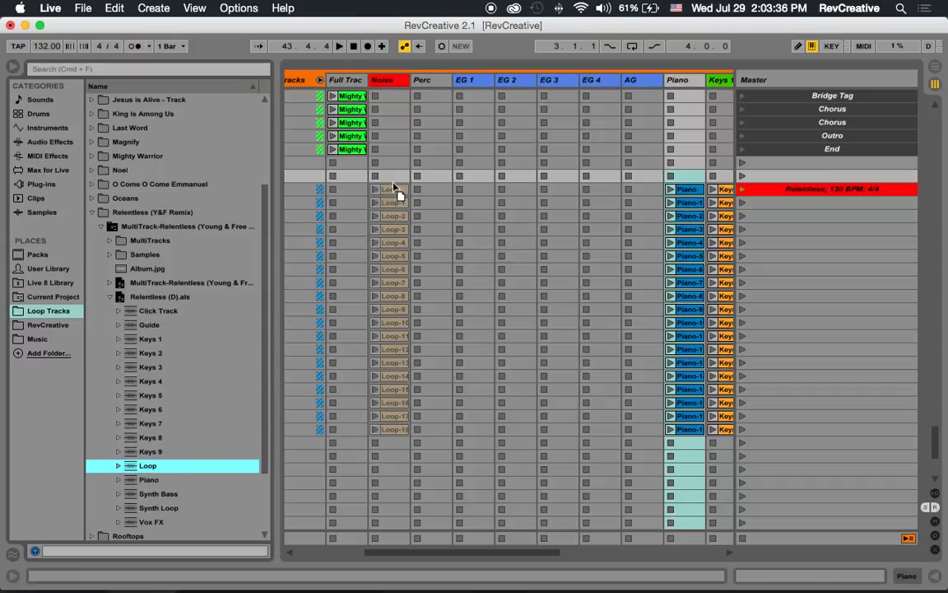
{"action": "left_click_drag", "start_coordinate": [393, 183], "coordinate": [393, 183]}
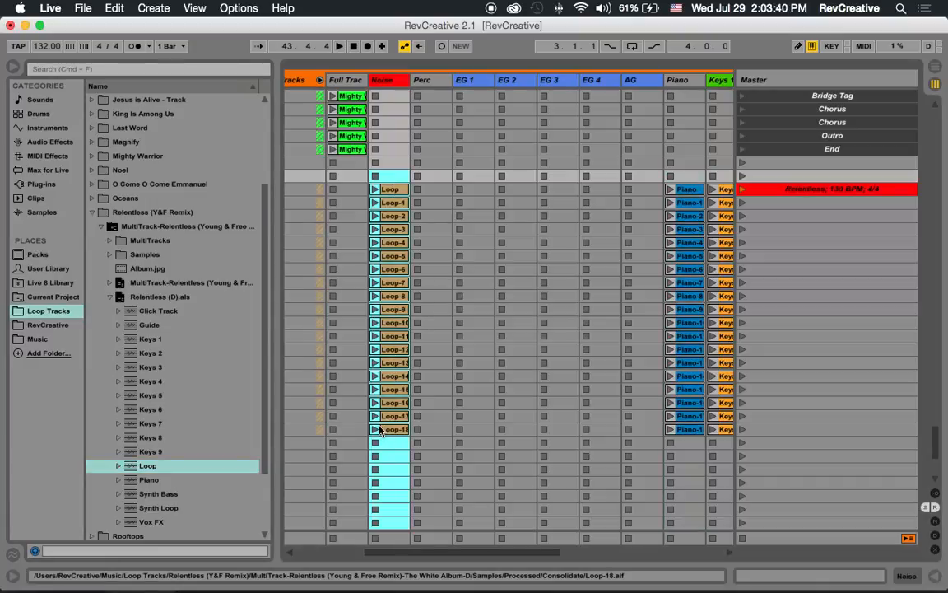
Step: Fold the Lead Tracks and Click/Cues groups
{"action": "scroll", "coordinate": [450, 409], "scroll_direction": "right", "scroll_amount": 5}
{"action": "scroll", "coordinate": [450, 409], "scroll_direction": "right", "scroll_amount": 7}
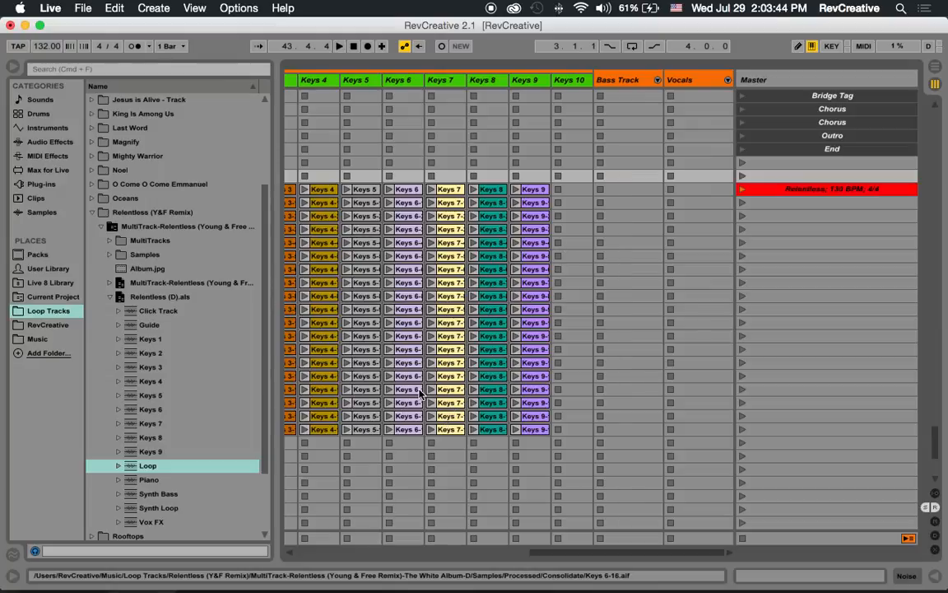
{"action": "scroll", "coordinate": [470, 277], "scroll_direction": "left", "scroll_amount": 12}
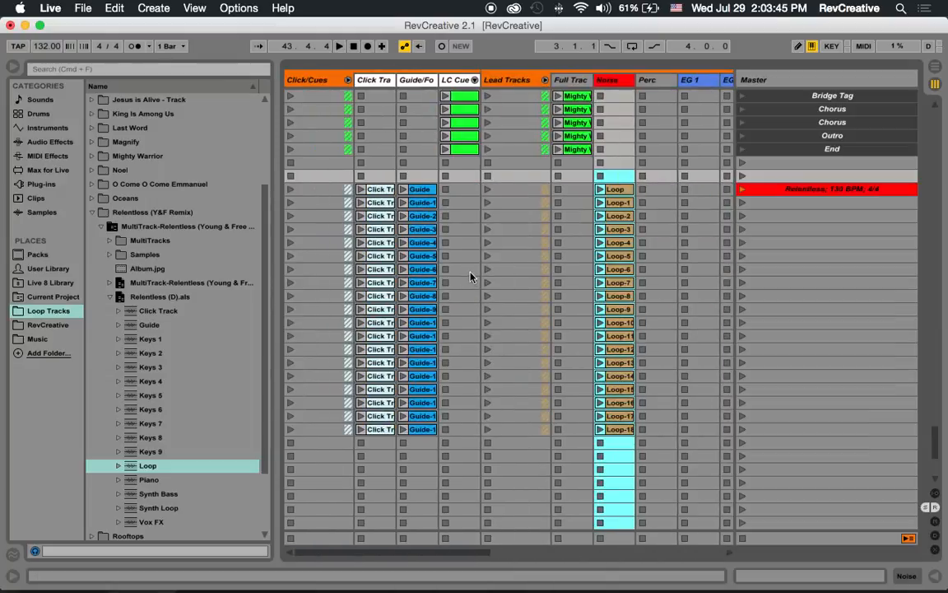
{"action": "left_click", "coordinate": [545, 80]}
{"action": "left_click", "coordinate": [349, 81]}
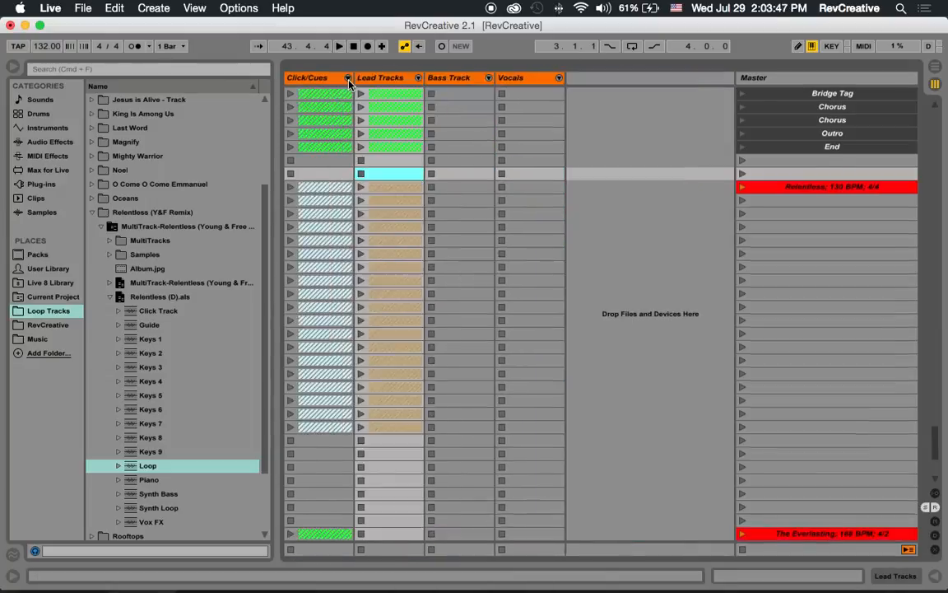
Step: Unfold the Bass Track group and place the Synth Bass clips in its first Synth Bass track and the Synth Loop clips in its Loop track, starting at Relentless
{"action": "left_click", "coordinate": [489, 79]}
{"action": "left_click", "coordinate": [136, 493]}
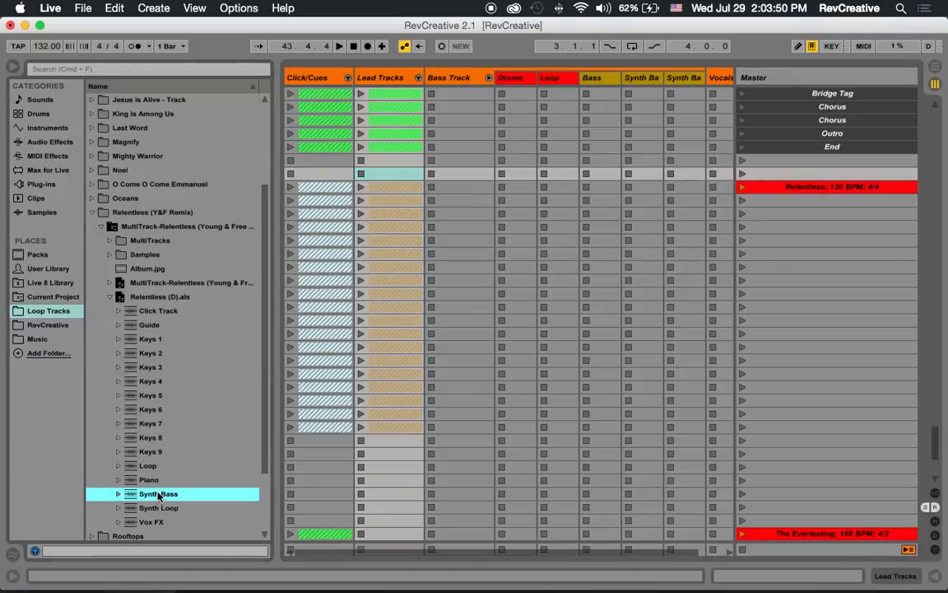
{"action": "left_click_drag", "start_coordinate": [591, 195], "coordinate": [650, 186]}
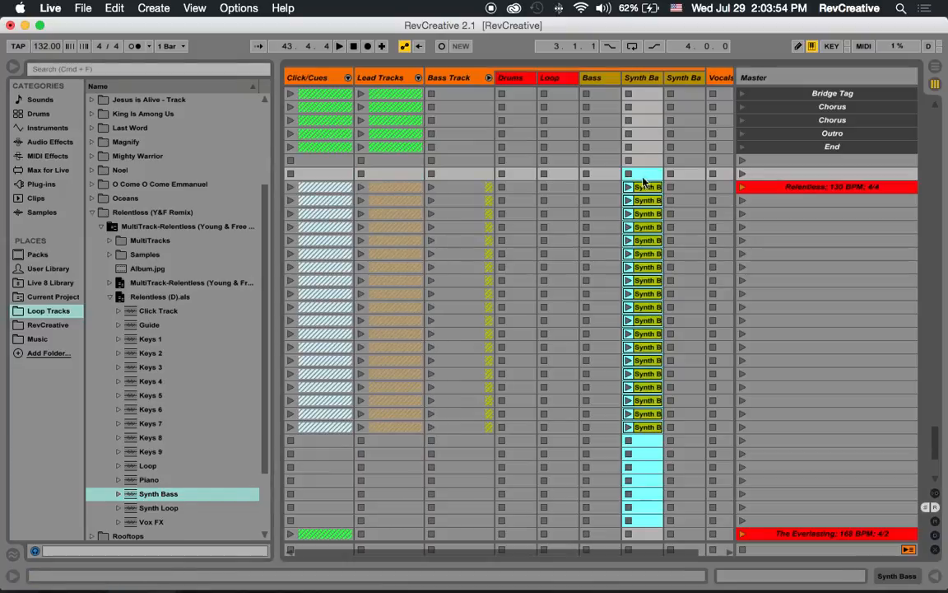
{"action": "left_click", "coordinate": [151, 508]}
{"action": "left_click_drag", "start_coordinate": [146, 505], "coordinate": [558, 181]}
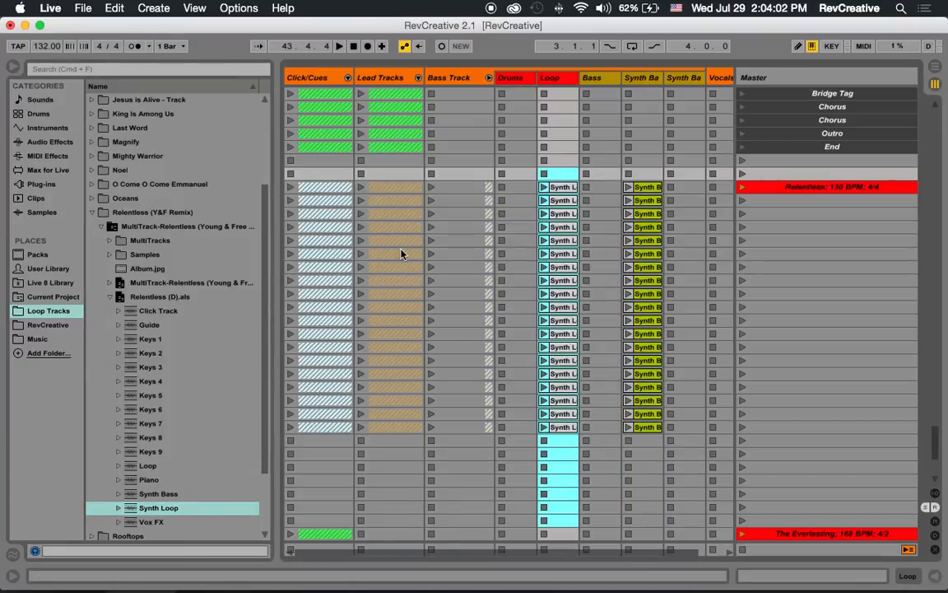
Step: Fold the Bass Track group, unfold Vocals, and place the Vox FX clips in the BGVS FX track, starting at the Relentless scene
{"action": "left_click", "coordinate": [489, 79]}
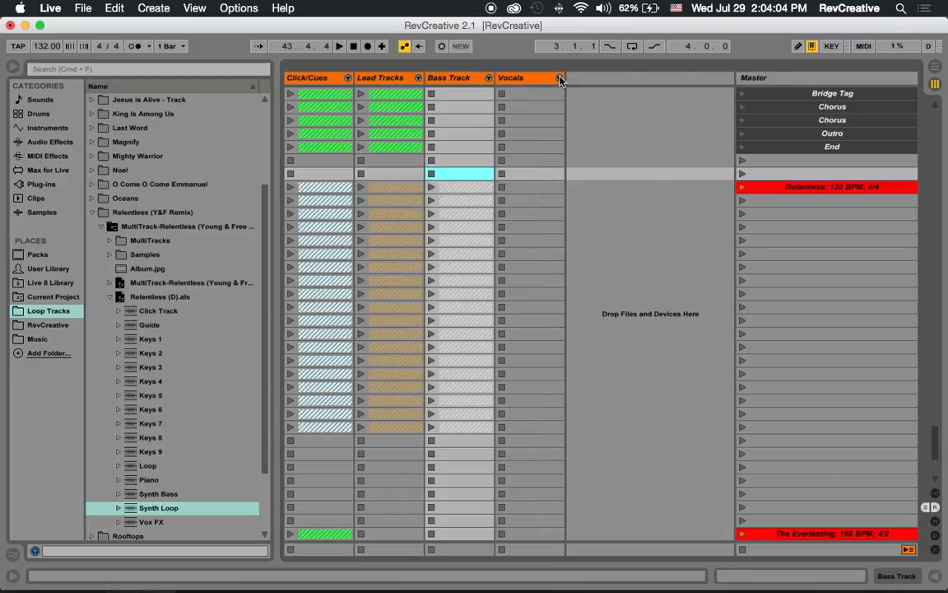
{"action": "left_click", "coordinate": [559, 77]}
{"action": "scroll", "coordinate": [622, 170], "scroll_direction": "right", "scroll_amount": 3}
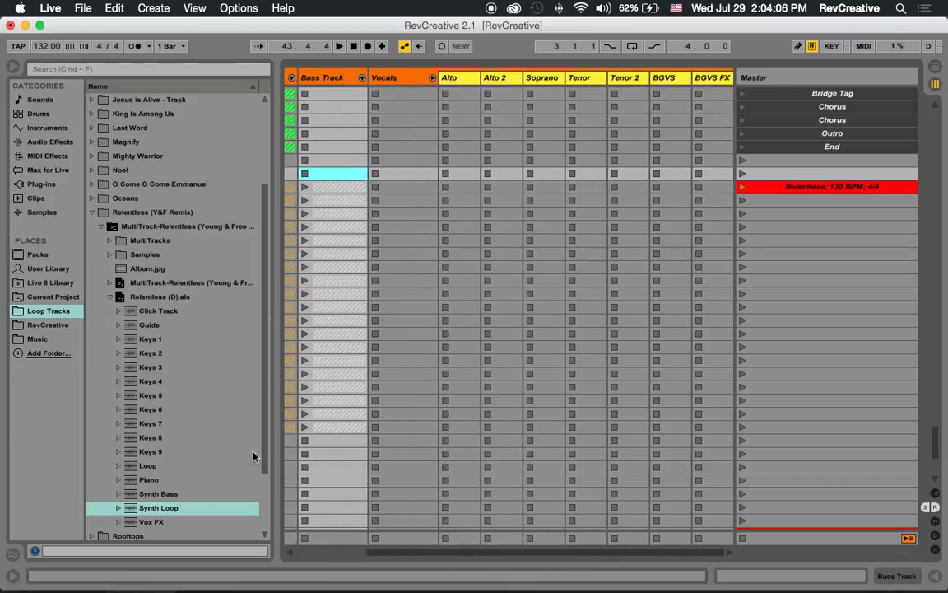
{"action": "left_click", "coordinate": [151, 522]}
{"action": "left_click_drag", "start_coordinate": [712, 201], "coordinate": [720, 186]}
{"action": "left_click_drag", "start_coordinate": [717, 179], "coordinate": [717, 181]}
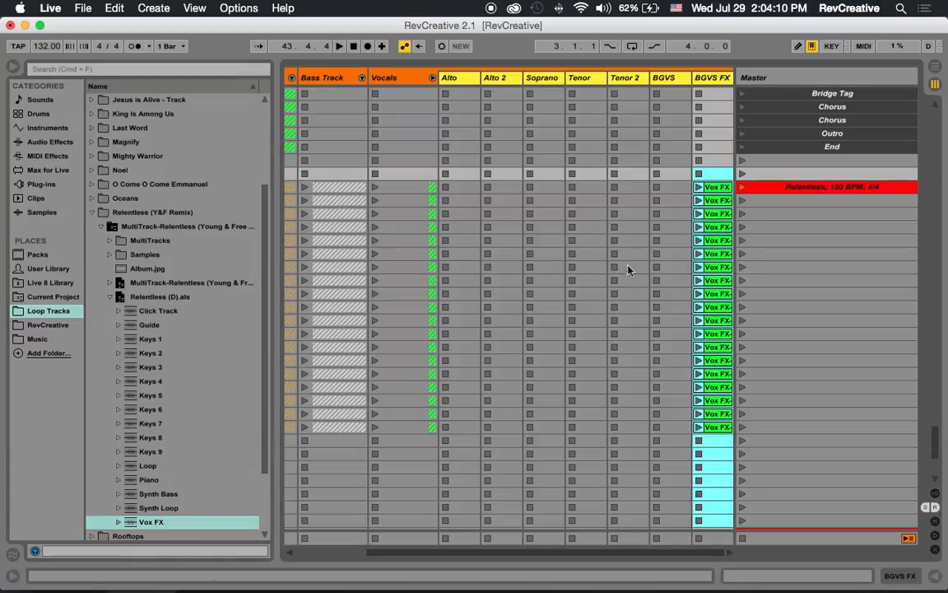
Step: Fold the Vocals group and hide the browser
{"action": "scroll", "coordinate": [619, 277], "scroll_direction": "left", "scroll_amount": 3}
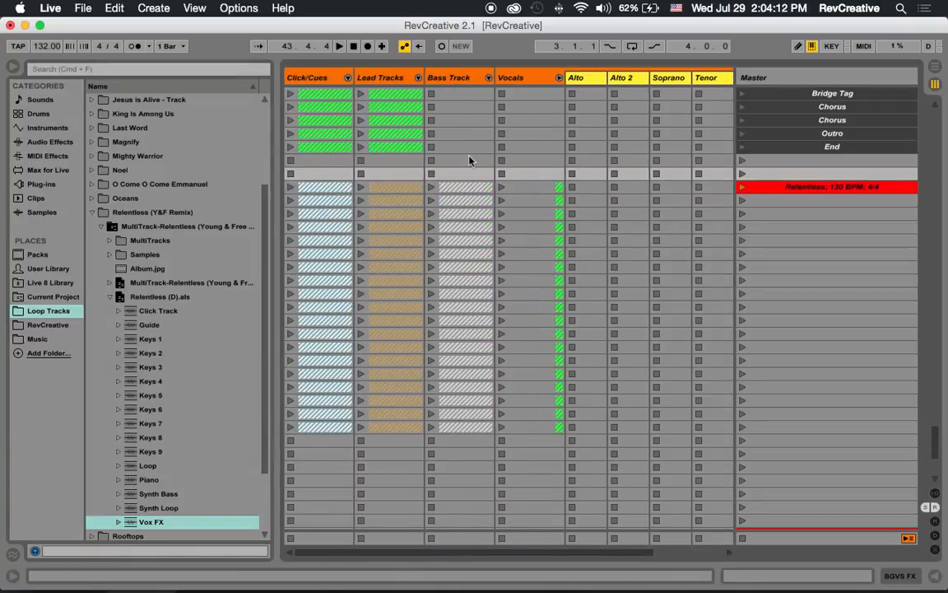
{"action": "left_click", "coordinate": [559, 77]}
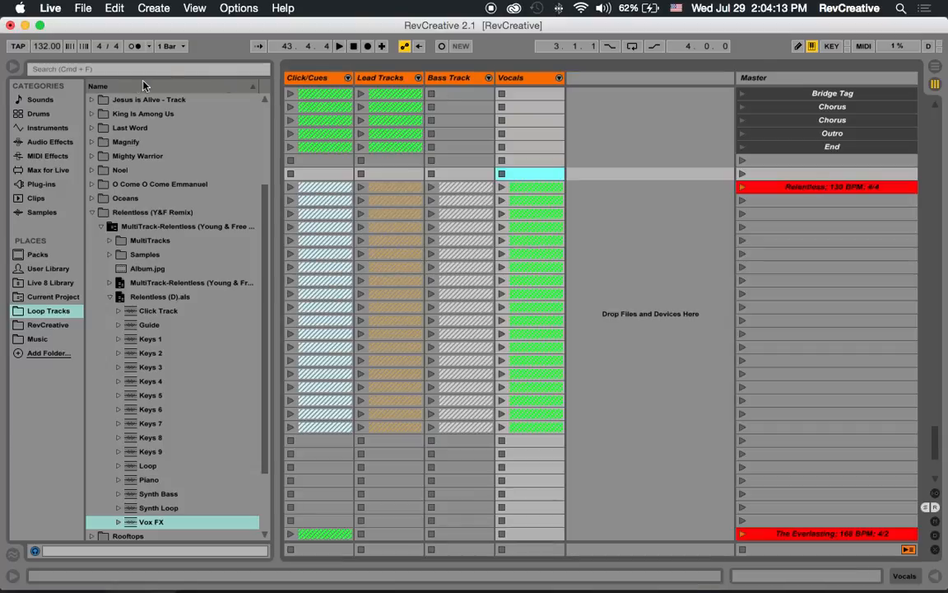
{"action": "left_click", "coordinate": [13, 66]}
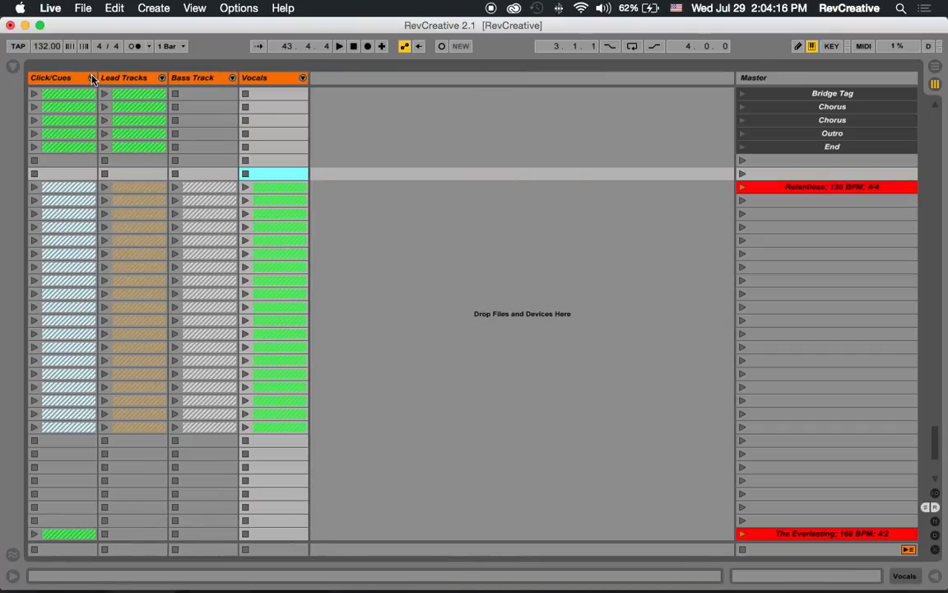
Step: Unfold the Click/Cues group and turn off looping for all Relentless clips in the click and Guide/Follow tracks
{"action": "left_click", "coordinate": [91, 77]}
{"action": "double_click", "coordinate": [125, 190]}
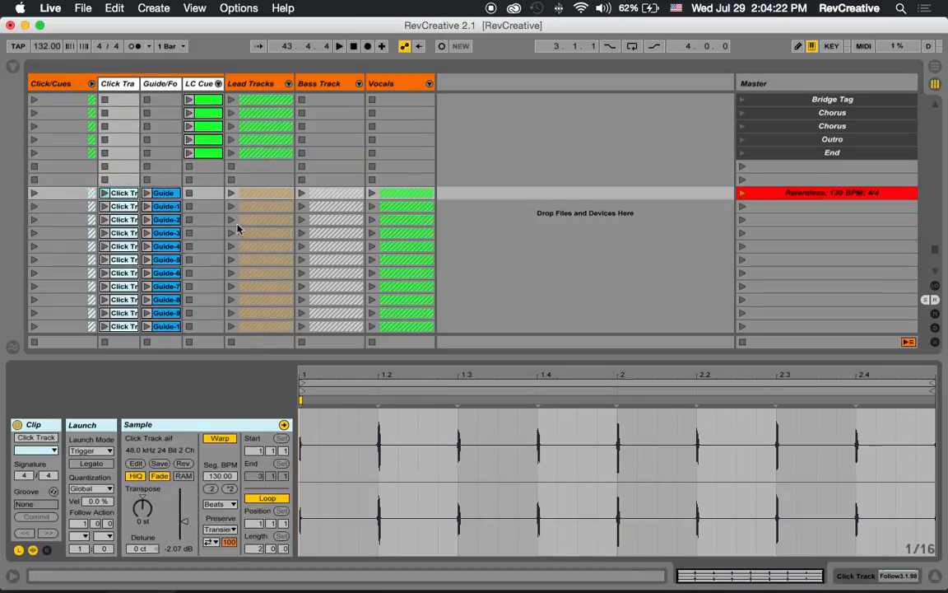
{"action": "scroll", "coordinate": [213, 202], "scroll_direction": "down", "scroll_amount": 5}
{"action": "left_click", "coordinate": [167, 300], "text": "shift"}
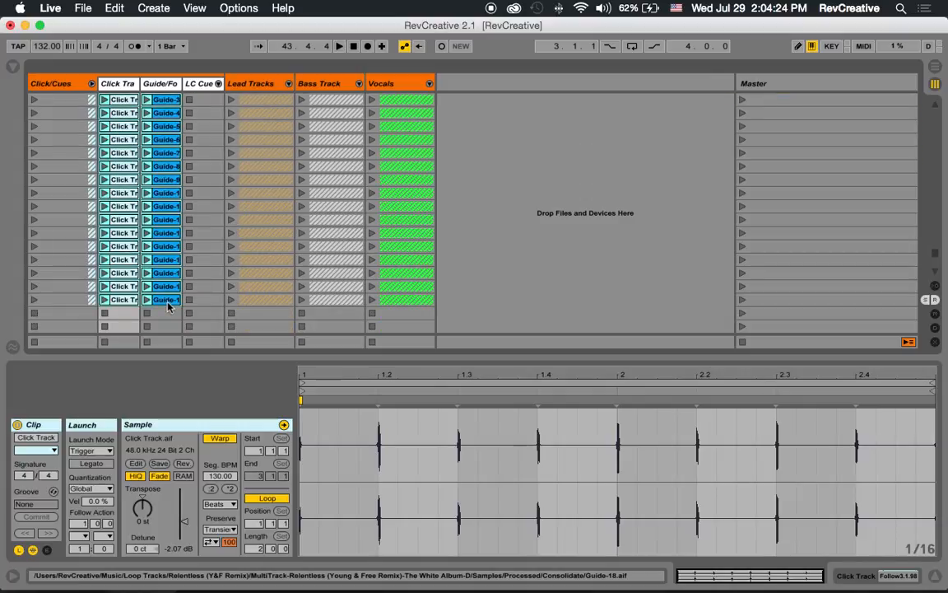
{"action": "scroll", "coordinate": [246, 134], "scroll_direction": "up", "scroll_amount": 5}
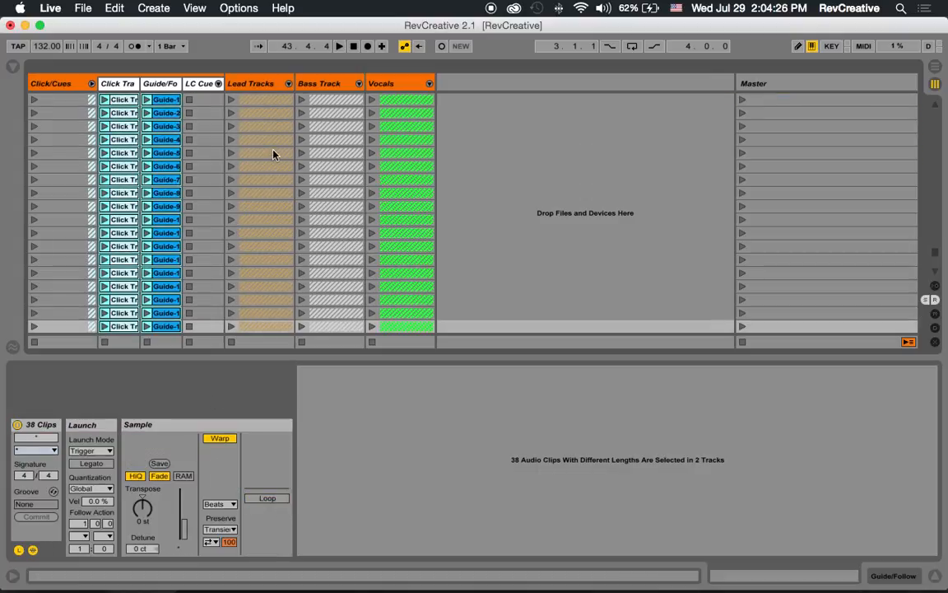
Step: Unfold the Lead Tracks group and turn off looping for all Relentless clips from the Noise track through Keys 9
{"action": "left_click", "coordinate": [289, 84]}
{"action": "left_click", "coordinate": [336, 125]}
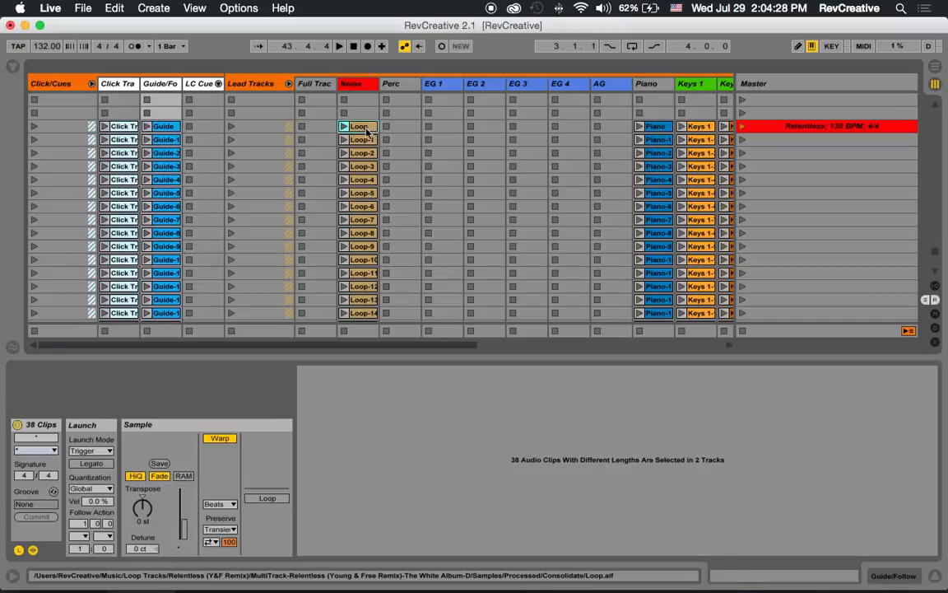
{"action": "scroll", "coordinate": [510, 171], "scroll_direction": "right", "scroll_amount": 10}
{"action": "scroll", "coordinate": [511, 171], "scroll_direction": "down", "scroll_amount": 7}
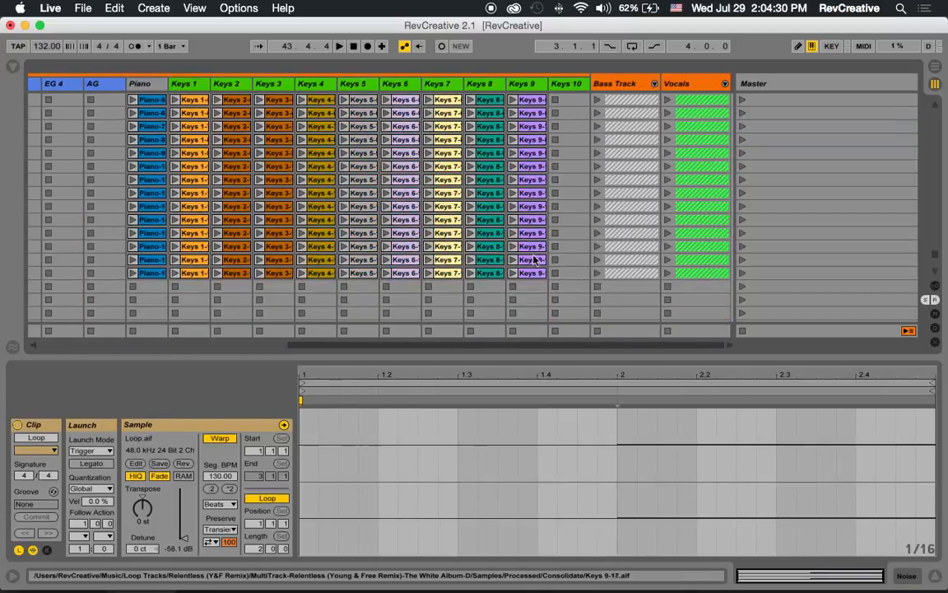
{"action": "left_click", "coordinate": [530, 274], "text": "shift"}
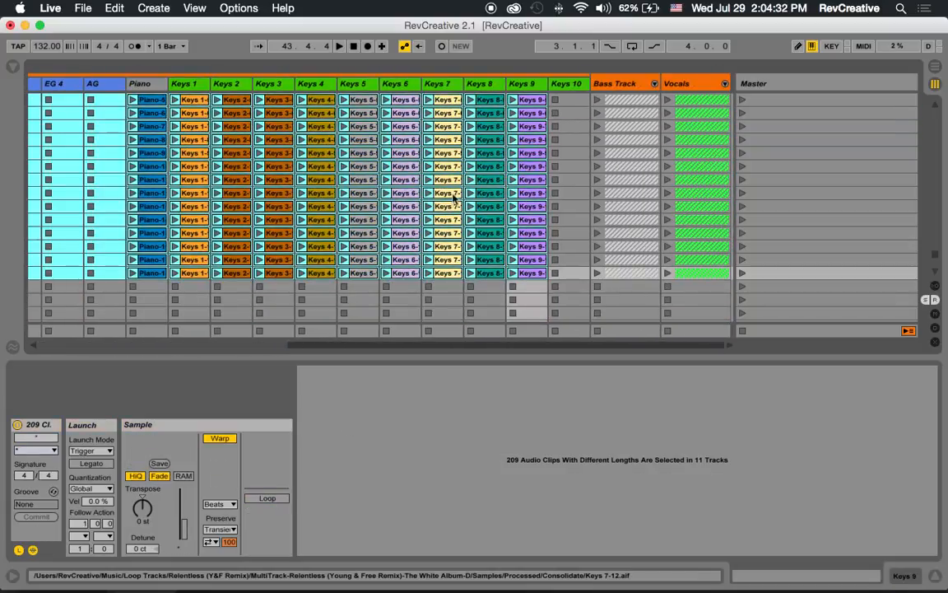
{"action": "scroll", "coordinate": [449, 194], "scroll_direction": "up", "scroll_amount": 8}
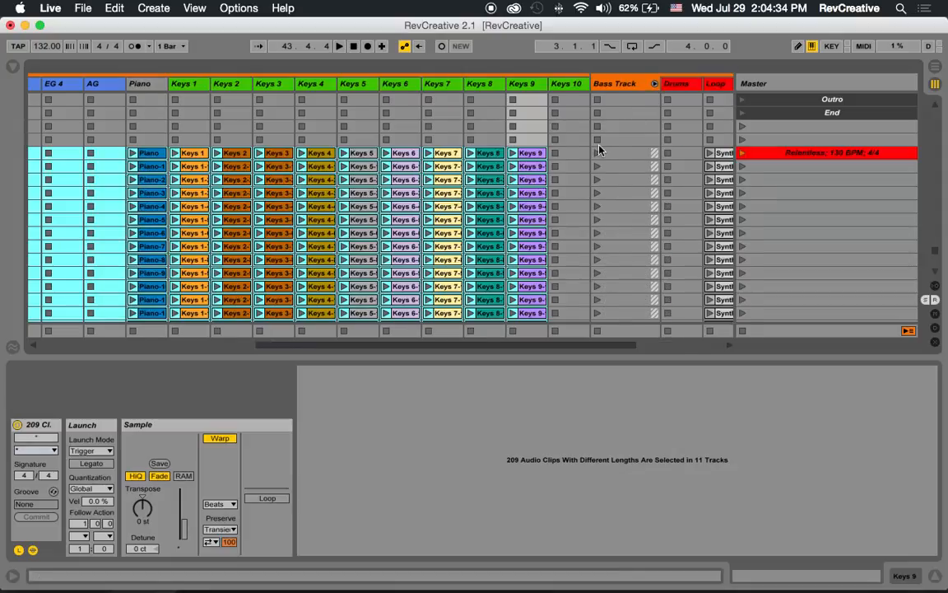
Step: Unfold the Bass Track group and turn off looping for all Relentless clips in its Loop and Synth Bass tracks
{"action": "left_click", "coordinate": [655, 84]}
{"action": "left_click", "coordinate": [511, 152]}
{"action": "scroll", "coordinate": [524, 174], "scroll_direction": "down", "scroll_amount": 4}
{"action": "scroll", "coordinate": [523, 174], "scroll_direction": "down", "scroll_amount": 3}
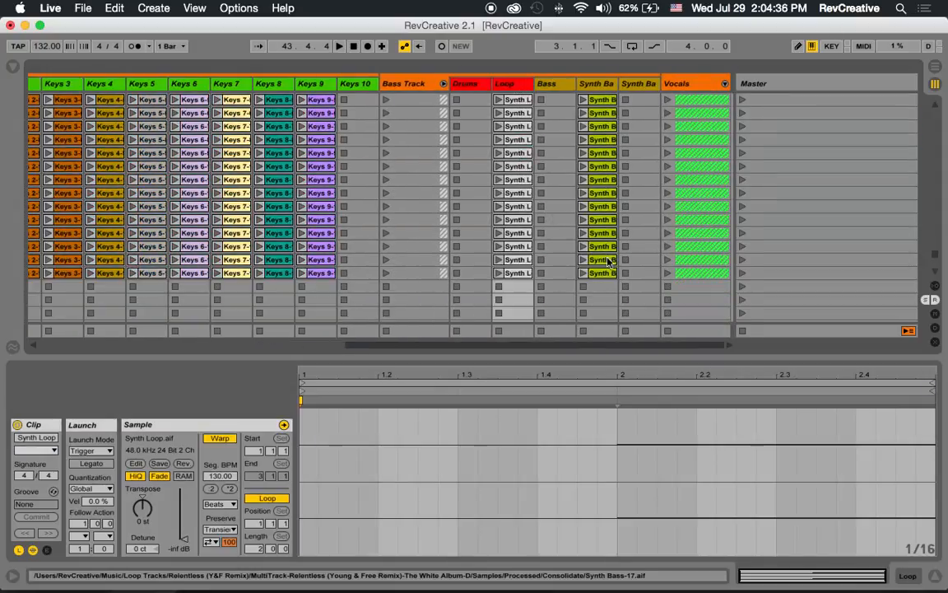
{"action": "left_click", "coordinate": [543, 271], "text": "shift"}
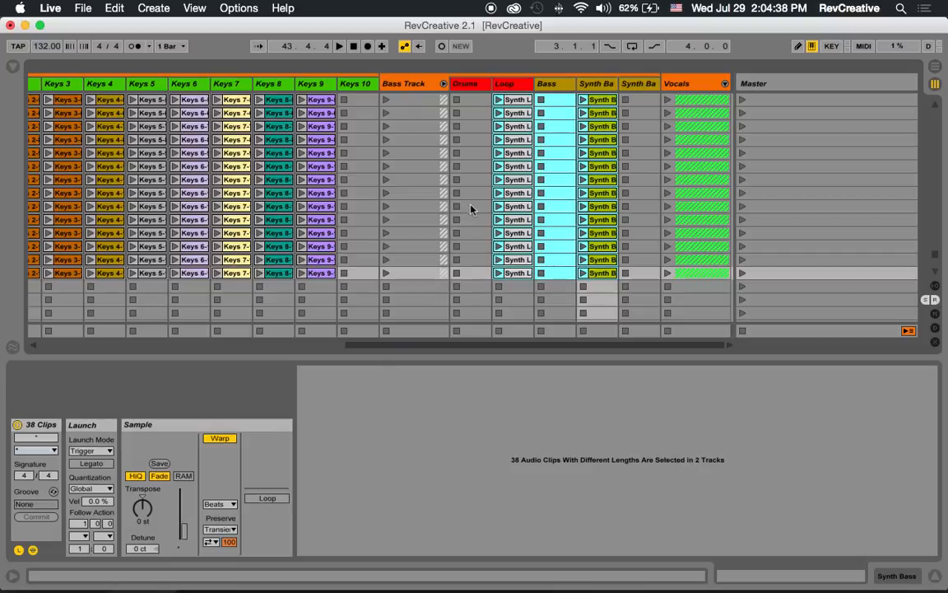
{"action": "scroll", "coordinate": [471, 209], "scroll_direction": "up", "scroll_amount": 3}
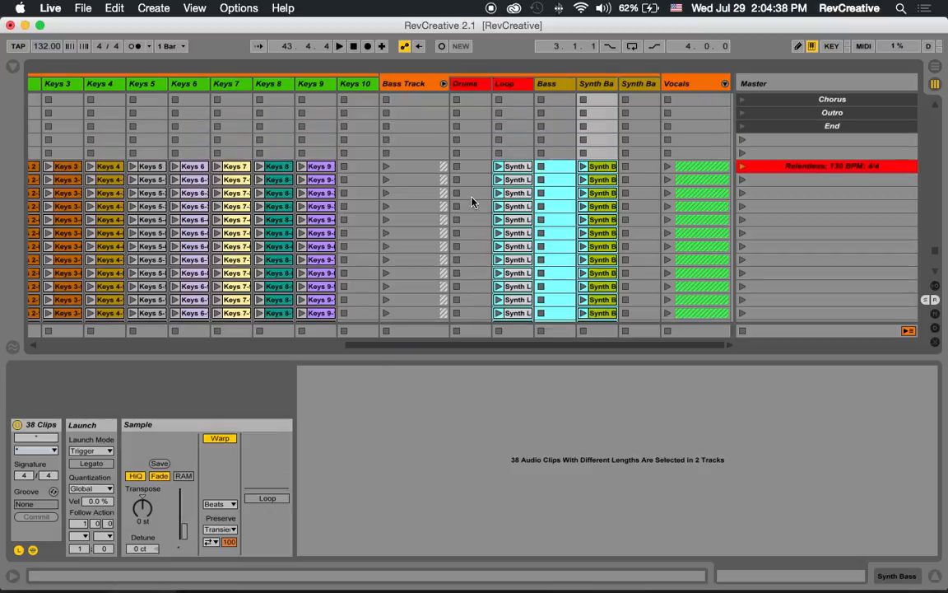
Step: Unfold the Vocals group, turn off looping for all Vox FX clips in the BGVS FX track, and select the first one
{"action": "left_click", "coordinate": [724, 83]}
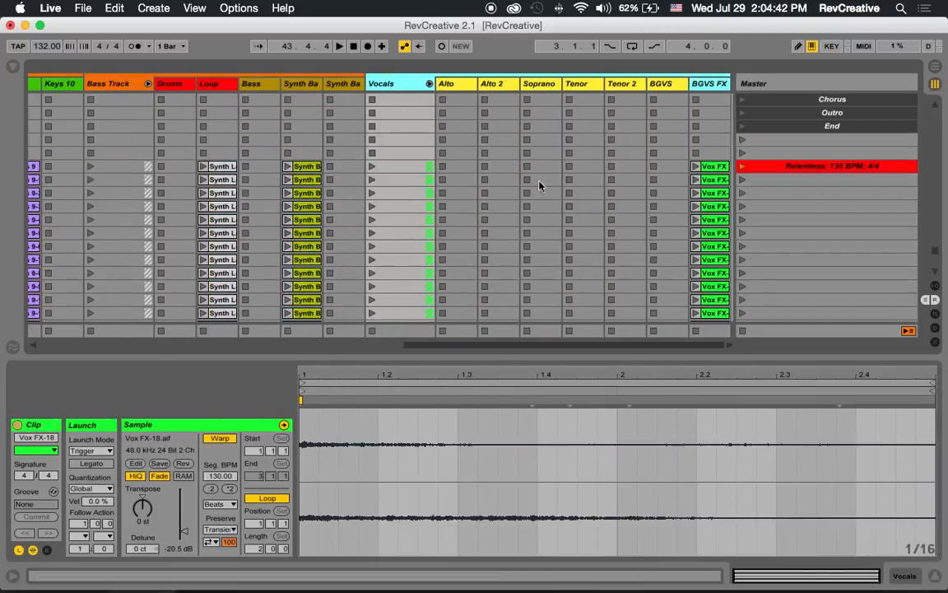
{"action": "left_click", "coordinate": [718, 168]}
{"action": "scroll", "coordinate": [706, 185], "scroll_direction": "down", "scroll_amount": 10}
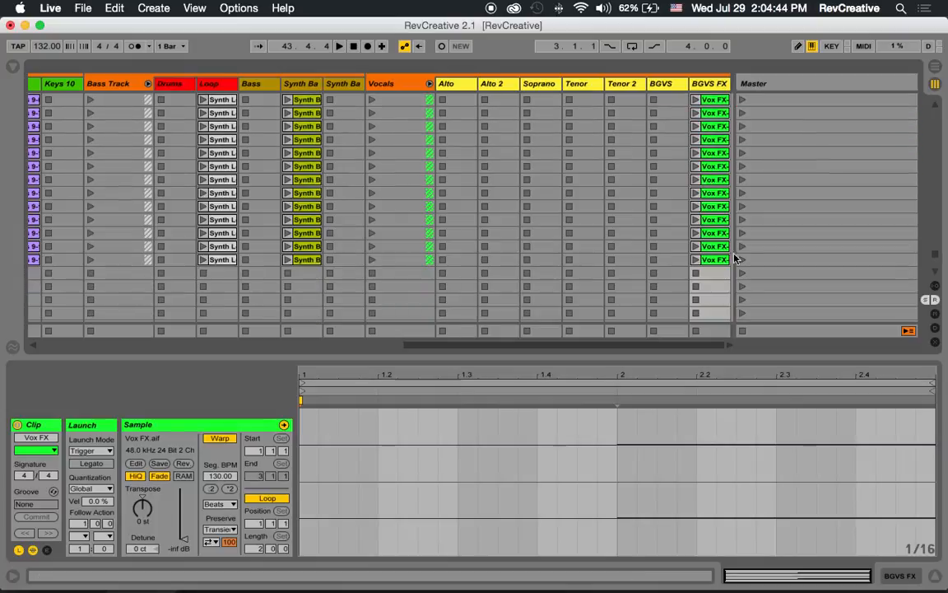
{"action": "left_click", "coordinate": [715, 259], "text": "shift"}
{"action": "left_click", "coordinate": [267, 499]}
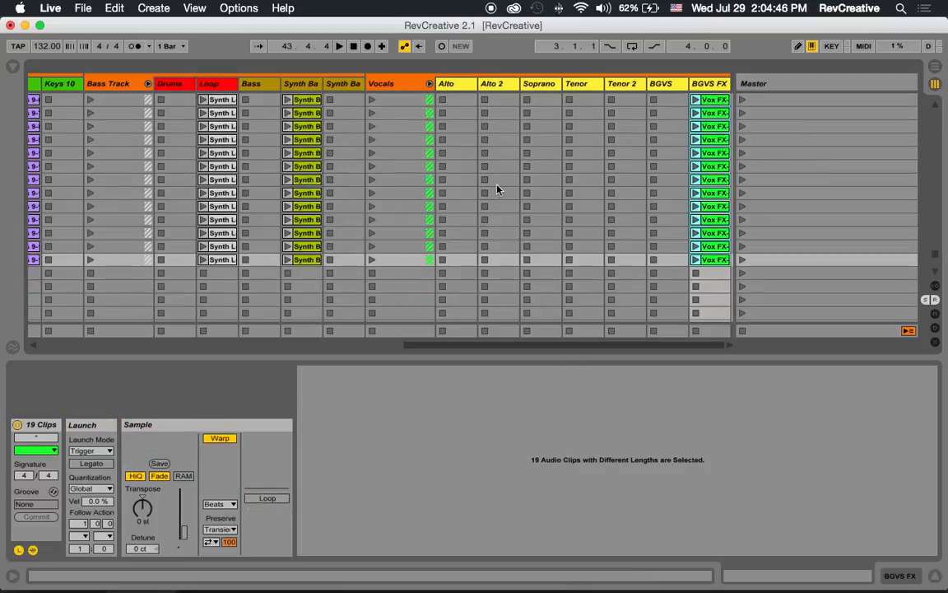
{"action": "scroll", "coordinate": [462, 184], "scroll_direction": "up", "scroll_amount": 4}
{"action": "left_click", "coordinate": [715, 141]}
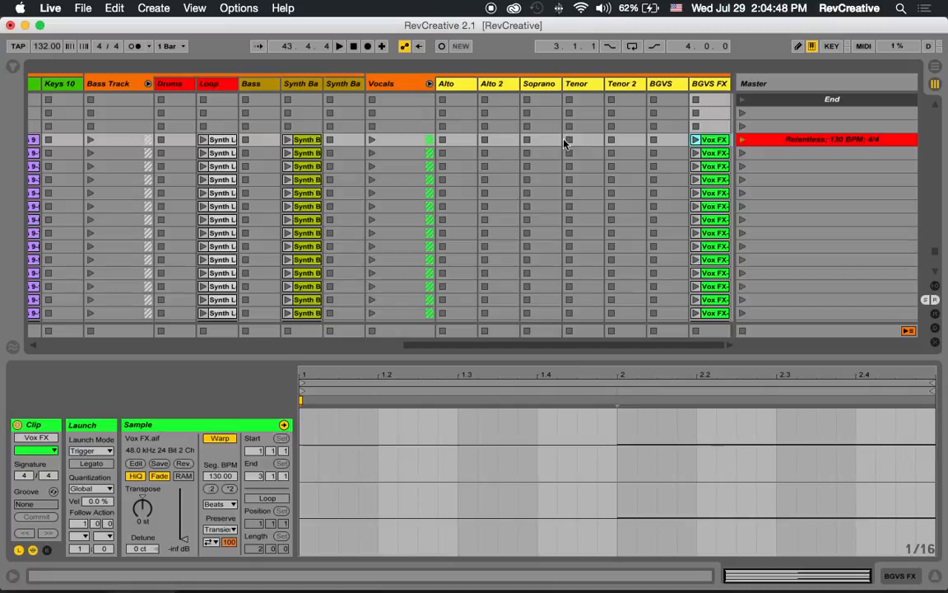
Step: Select the first row of Relentless clips across all tracks, from Click Track to BGVS FX, and color them red
{"action": "scroll", "coordinate": [635, 160], "scroll_direction": "left", "scroll_amount": 10}
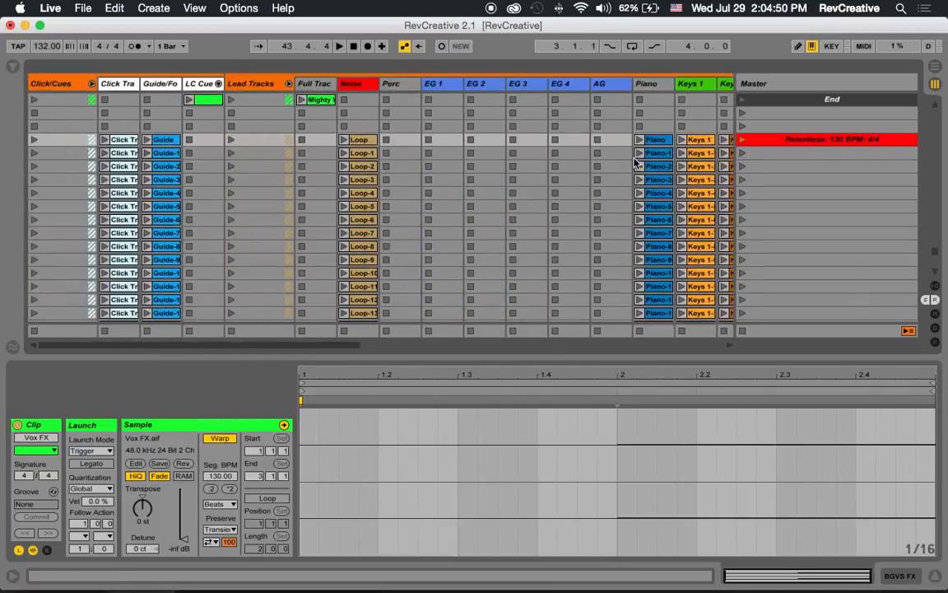
{"action": "scroll", "coordinate": [246, 173], "scroll_direction": "right", "scroll_amount": 10}
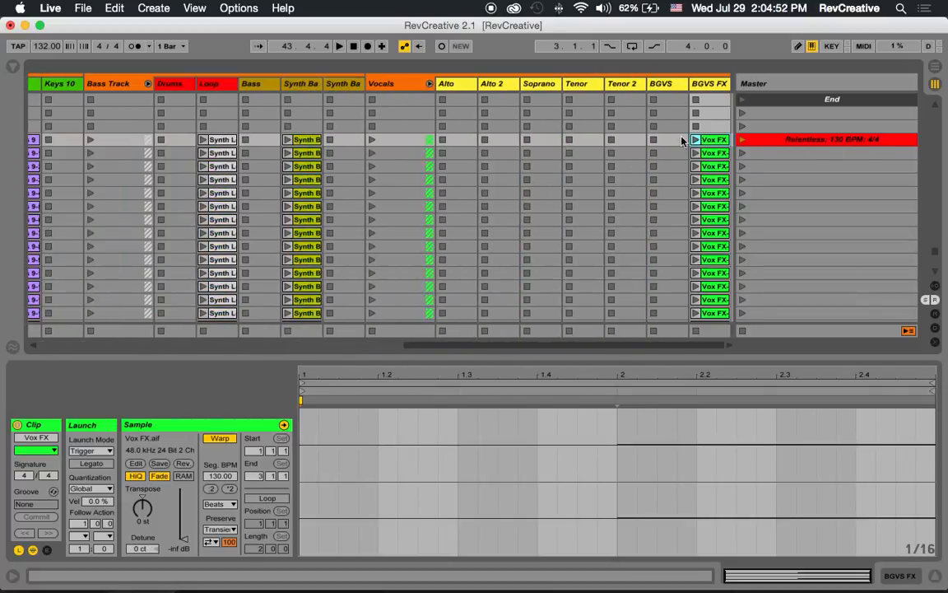
{"action": "scroll", "coordinate": [586, 126], "scroll_direction": "left", "scroll_amount": 10}
{"action": "left_click", "coordinate": [120, 140], "text": "shift"}
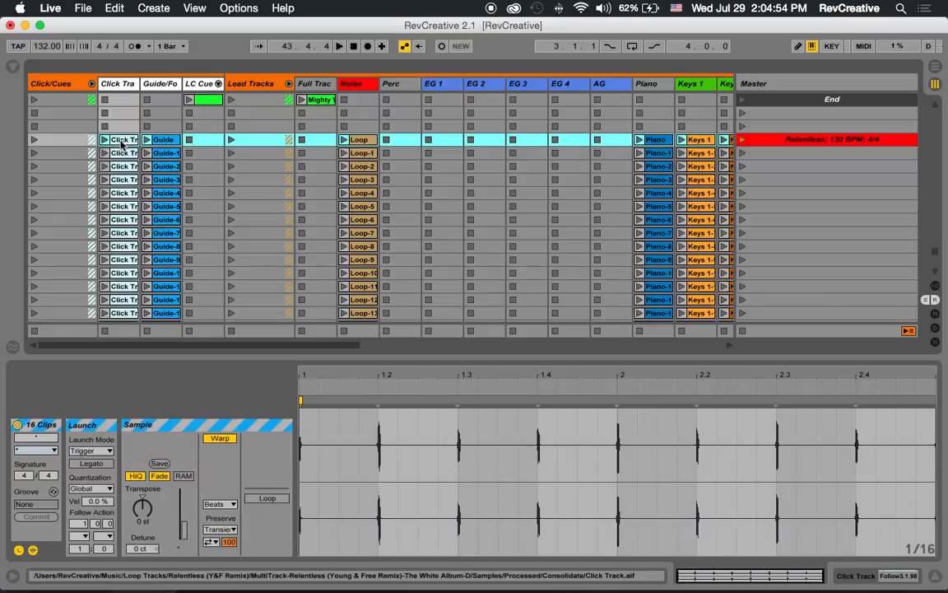
{"action": "right_click", "coordinate": [164, 141]}
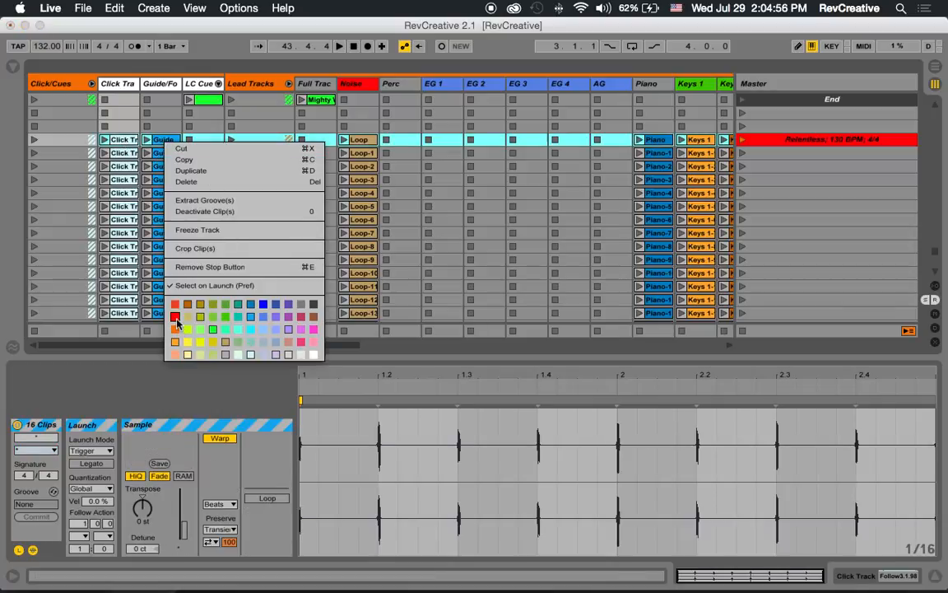
{"action": "left_click", "coordinate": [177, 320]}
Step: Select all remaining Relentless clips below the red row, from Click Track-1 through the last BGVS FX clip, and color them green
{"action": "left_click", "coordinate": [119, 153]}
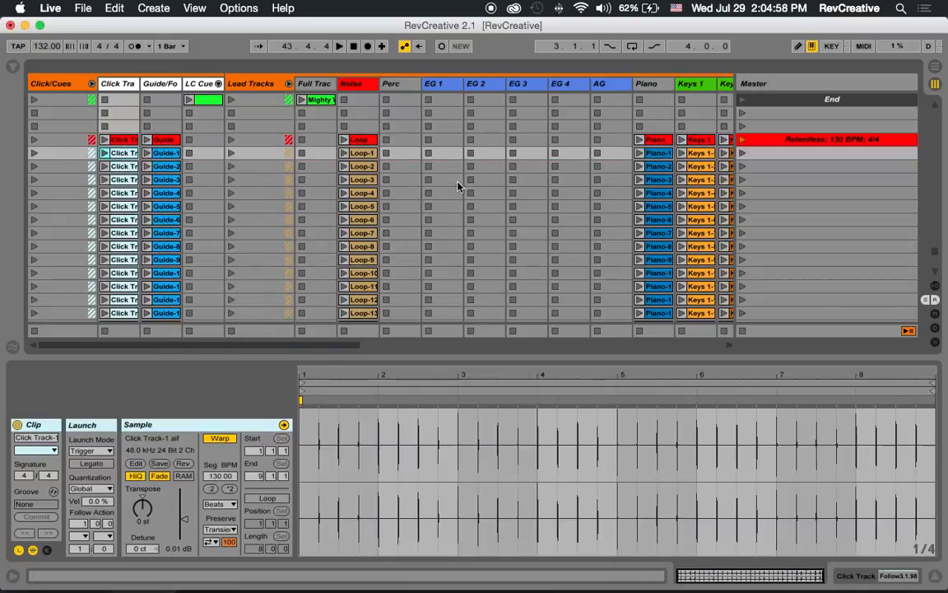
{"action": "scroll", "coordinate": [459, 186], "scroll_direction": "up", "scroll_amount": 5}
{"action": "scroll", "coordinate": [461, 184], "scroll_direction": "right", "scroll_amount": 15}
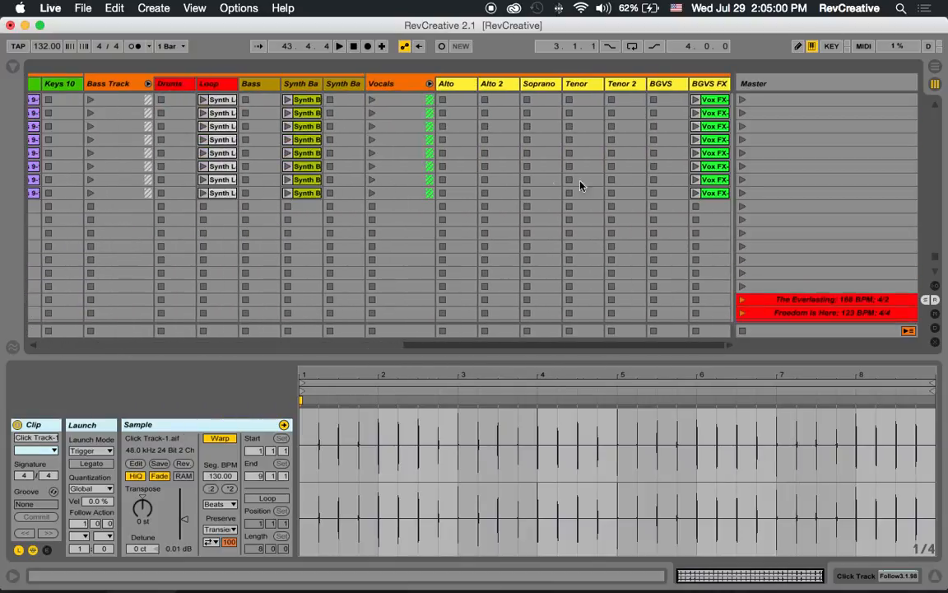
{"action": "left_click", "coordinate": [719, 193], "text": "shift"}
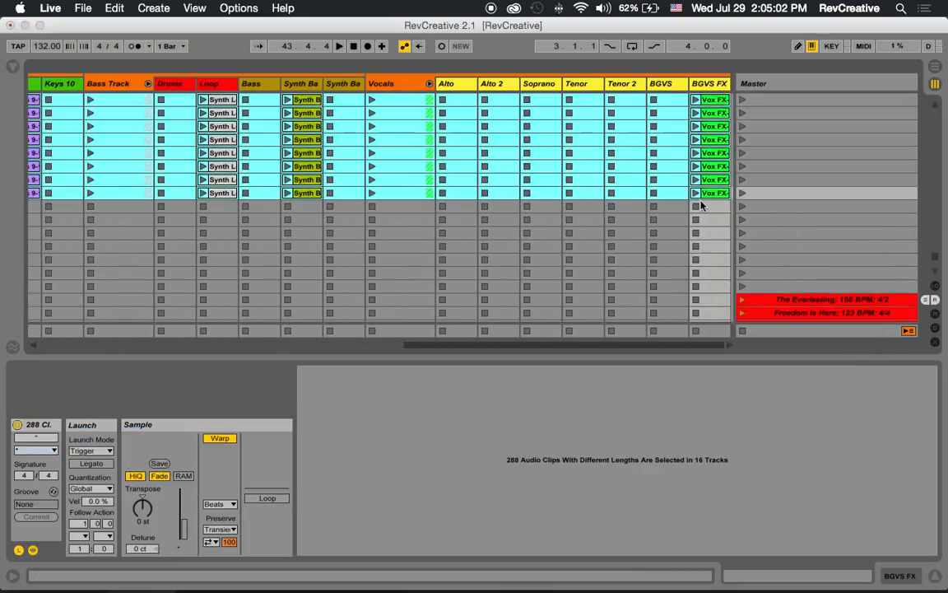
{"action": "scroll", "coordinate": [615, 222], "scroll_direction": "up", "scroll_amount": 10}
{"action": "scroll", "coordinate": [613, 229], "scroll_direction": "down", "scroll_amount": 3}
{"action": "scroll", "coordinate": [611, 228], "scroll_direction": "down", "scroll_amount": 1}
{"action": "scroll", "coordinate": [611, 228], "scroll_direction": "left", "scroll_amount": 15}
{"action": "key", "text": "super+e"}
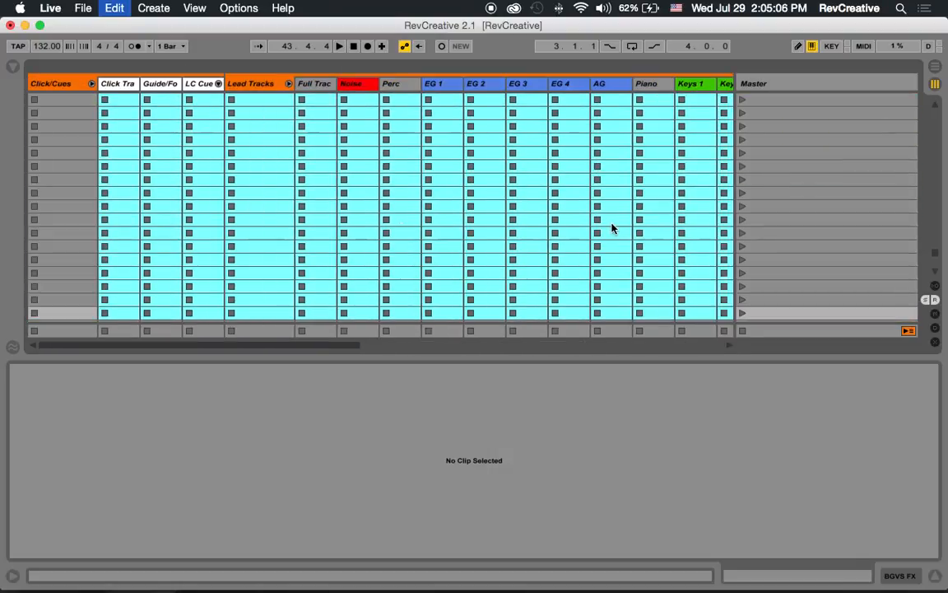
{"action": "scroll", "coordinate": [613, 228], "scroll_direction": "right", "scroll_amount": 8}
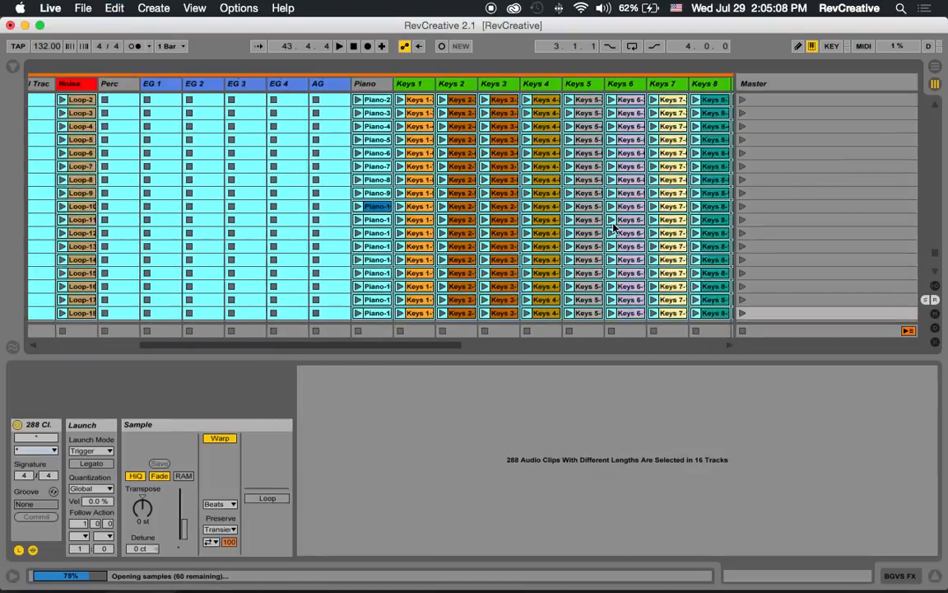
{"action": "scroll", "coordinate": [613, 229], "scroll_direction": "right", "scroll_amount": 8}
{"action": "scroll", "coordinate": [613, 228], "scroll_direction": "up", "scroll_amount": 2}
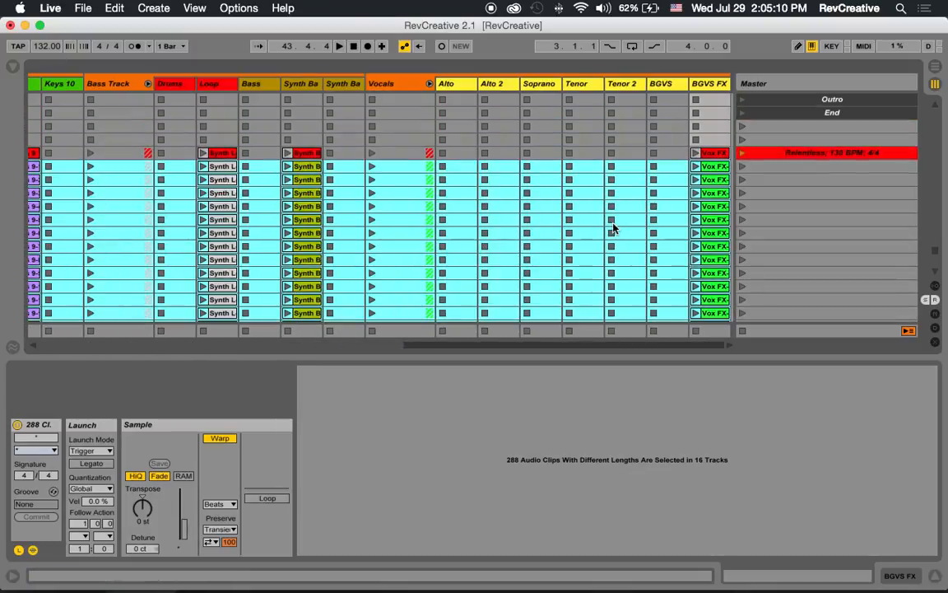
{"action": "right_click", "coordinate": [724, 197]}
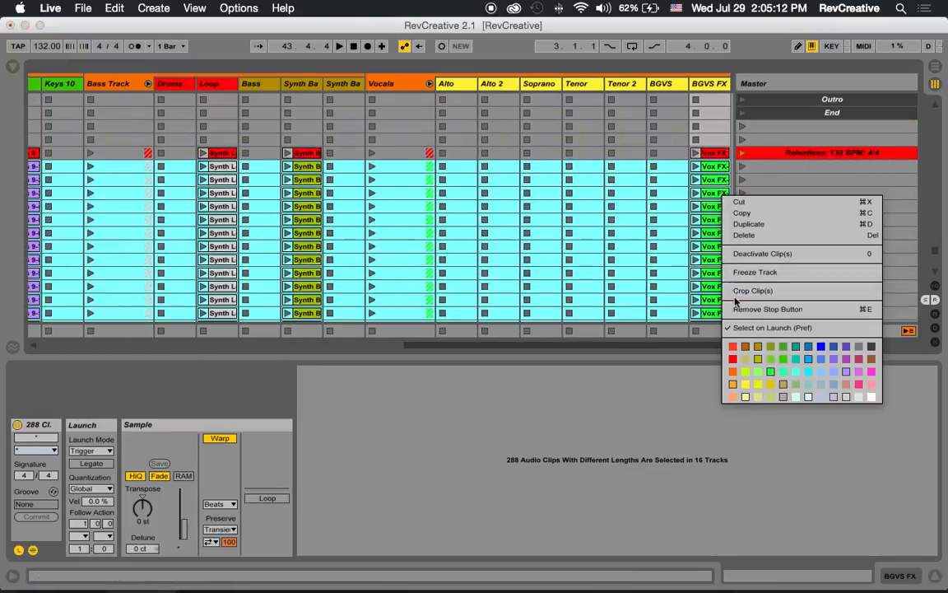
{"action": "left_click", "coordinate": [770, 372]}
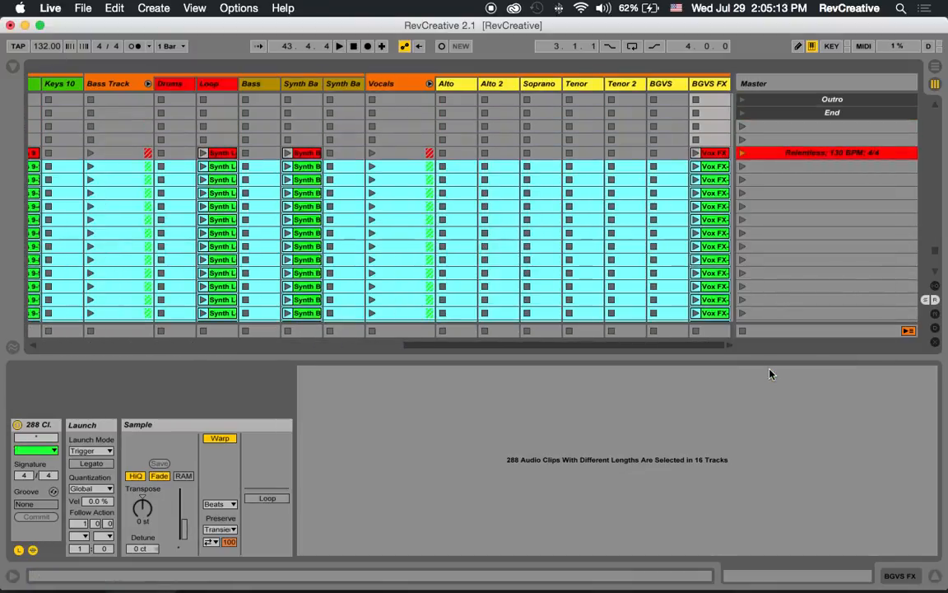
{"action": "left_click", "coordinate": [589, 207]}
Step: Fold the Click/Cues, Lead Tracks, Bass Track and Vocals groups
{"action": "scroll", "coordinate": [586, 216], "scroll_direction": "left", "scroll_amount": 15}
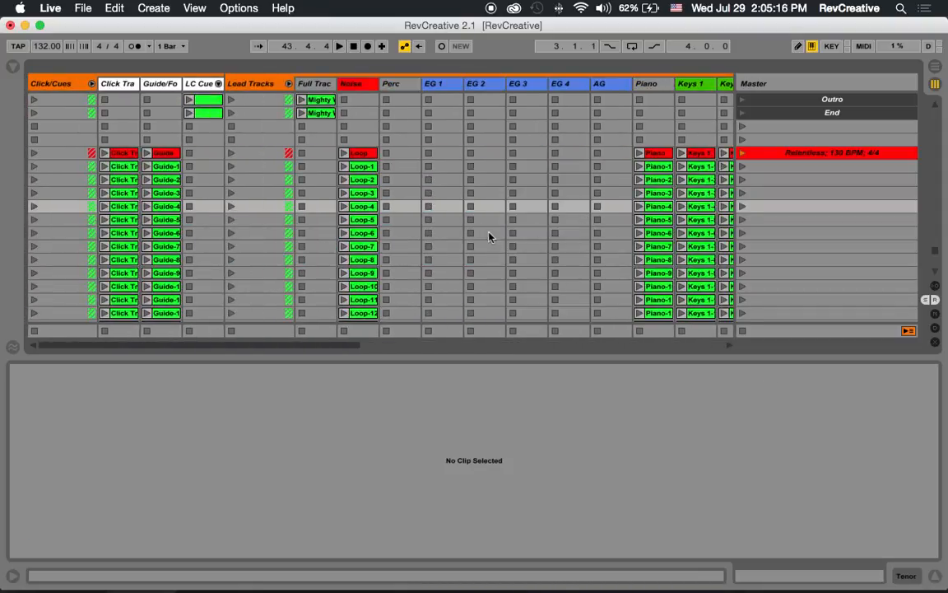
{"action": "left_click", "coordinate": [91, 83]}
{"action": "left_click", "coordinate": [162, 83]}
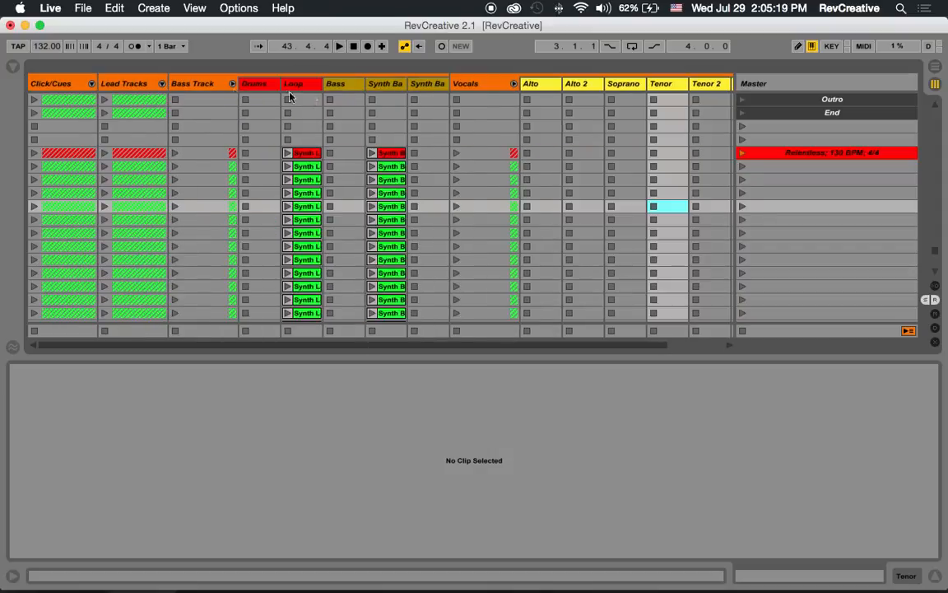
{"action": "left_click", "coordinate": [232, 83]}
{"action": "left_click", "coordinate": [303, 83]}
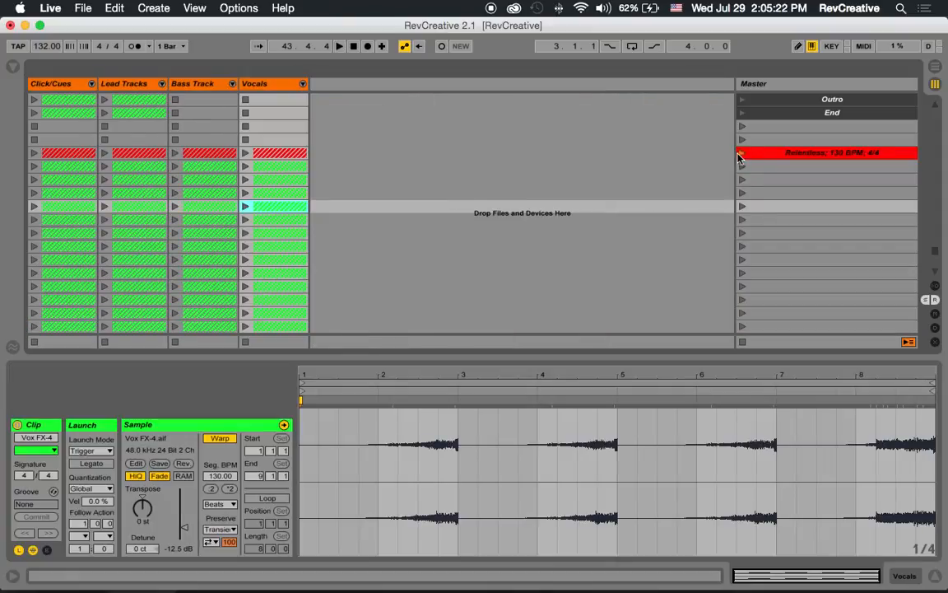
Step: Play the Relentless scene to test it, with the system volume raised and the metronome turned on
{"action": "left_click", "coordinate": [741, 153]}
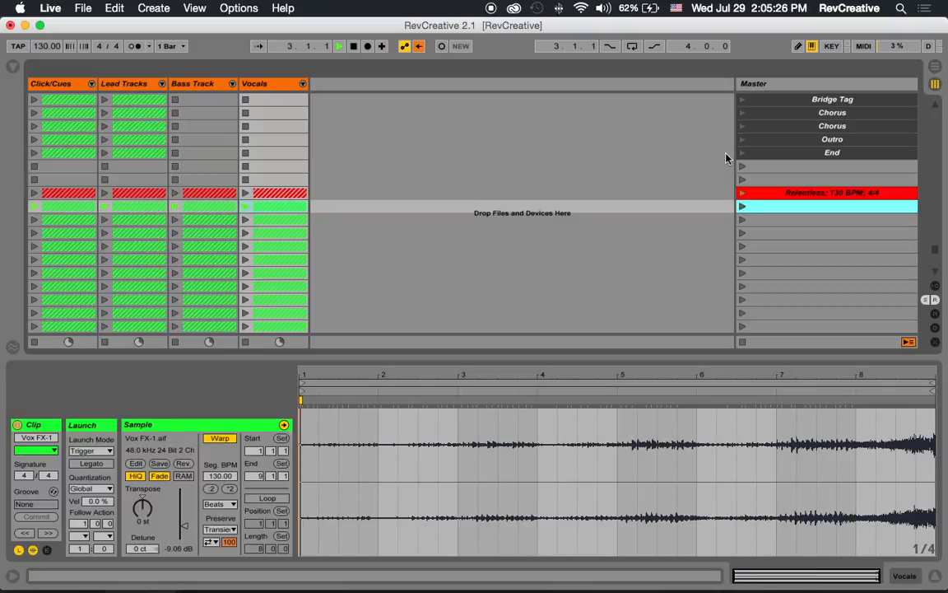
{"action": "key", "text": "XF86AudioRaiseVolume"}
{"action": "key", "text": "XF86AudioRaiseVolume"}
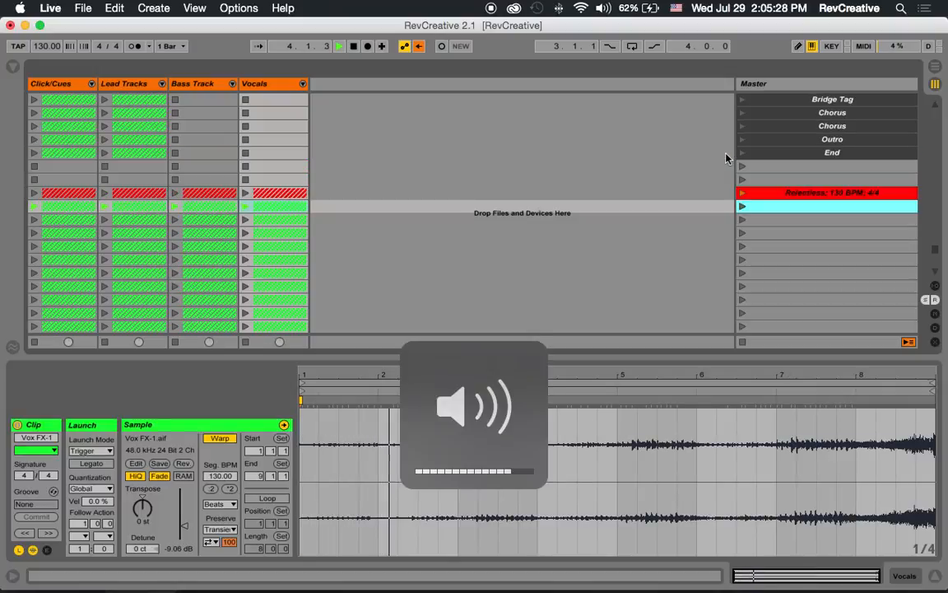
{"action": "scroll", "coordinate": [726, 158], "scroll_direction": "down", "scroll_amount": 2}
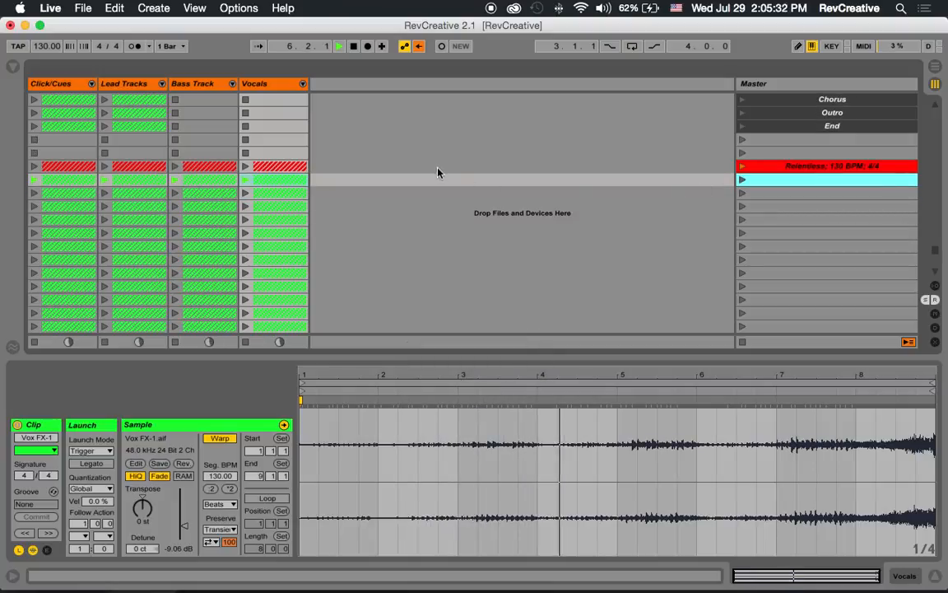
{"action": "left_click", "coordinate": [134, 46]}
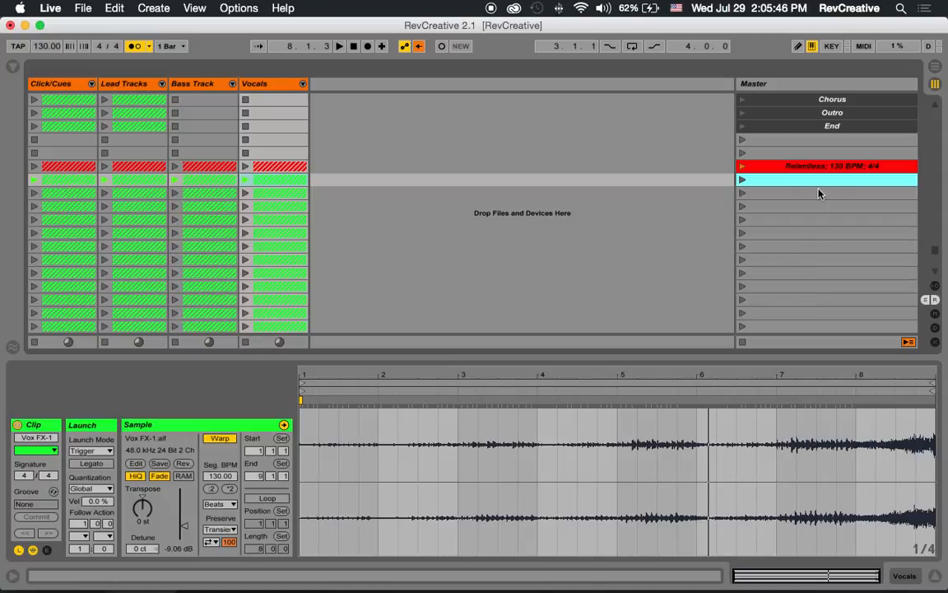
{"action": "left_click", "coordinate": [743, 167]}
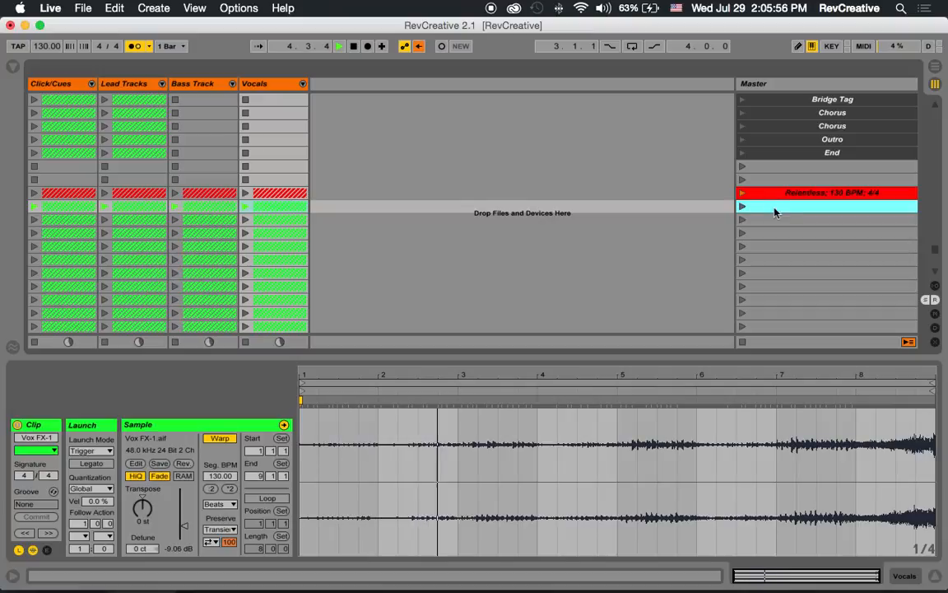
Step: Name the first two scenes below the Relentless title scene Intro and Verse 1, launching the second one
{"action": "key", "text": "super+r"}
{"action": "type", "text": "Intro"}
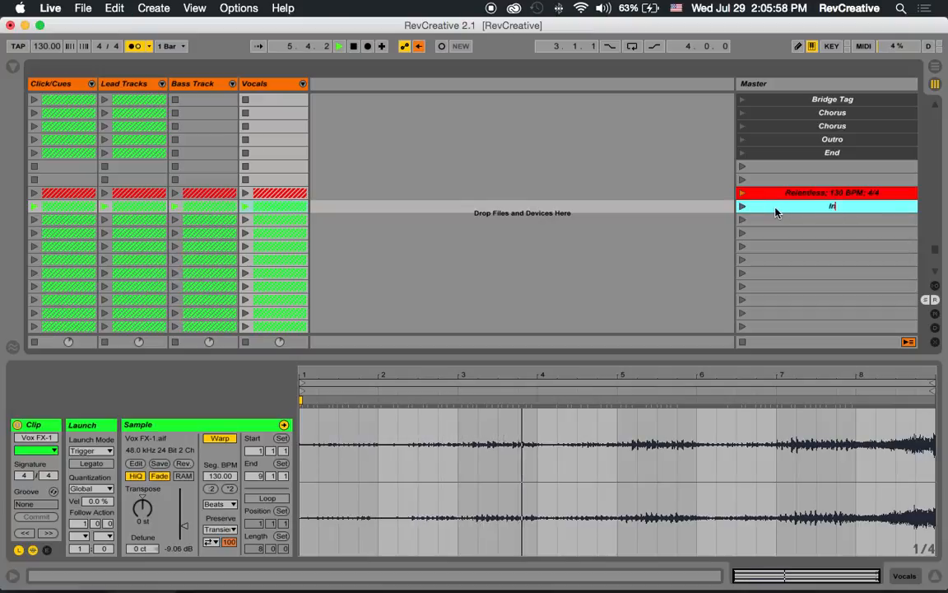
{"action": "left_click", "coordinate": [749, 219]}
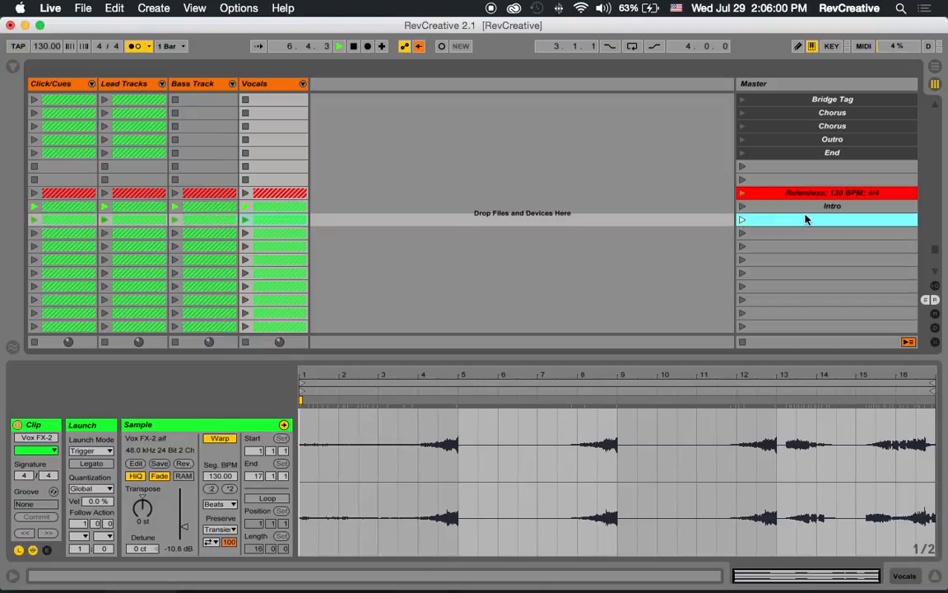
{"action": "key", "text": "super+r"}
{"action": "type", "text": "Verse"}
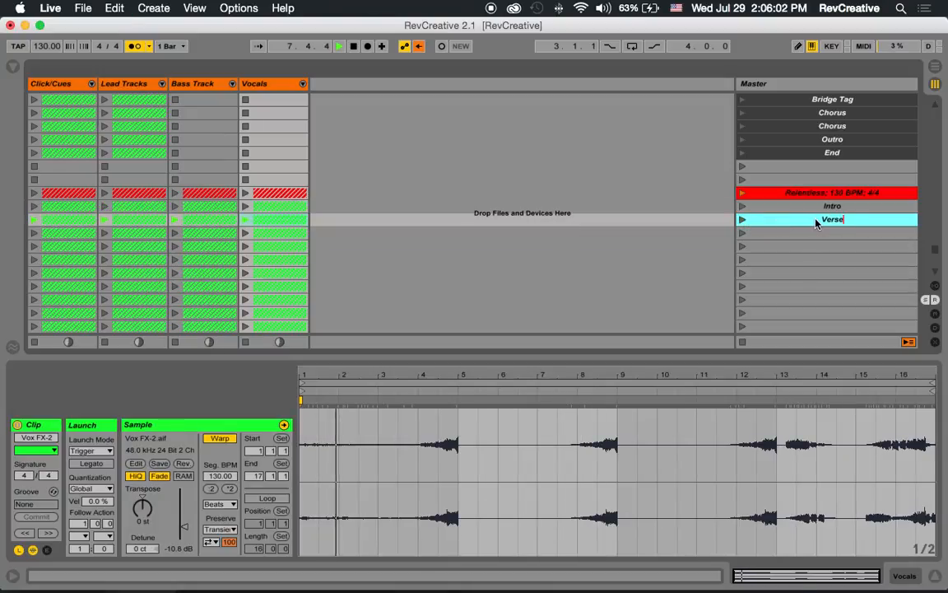
{"action": "type", "text": " 1"}
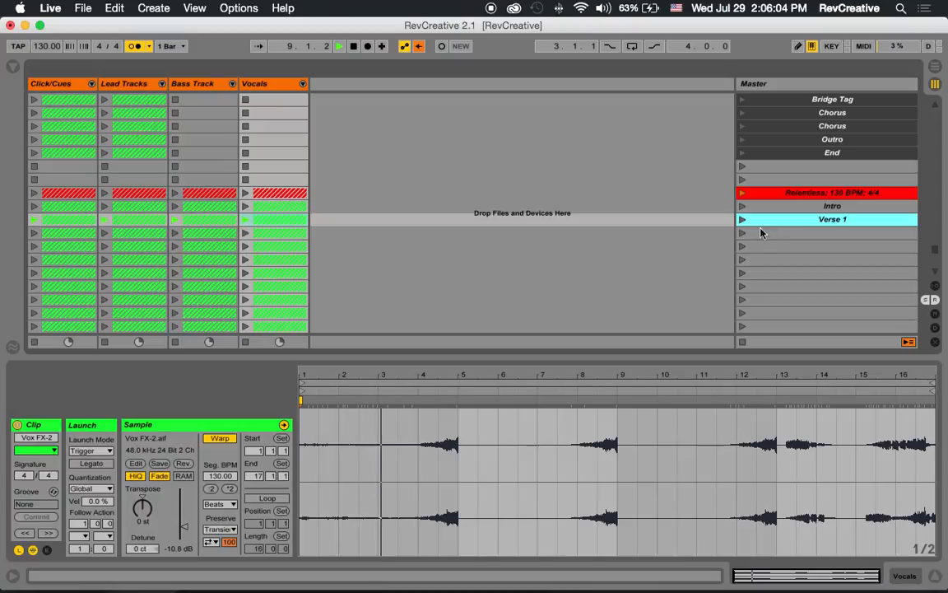
Step: Launch the scene below Verse 1 and name it Pre-Chorus
{"action": "left_click", "coordinate": [810, 235]}
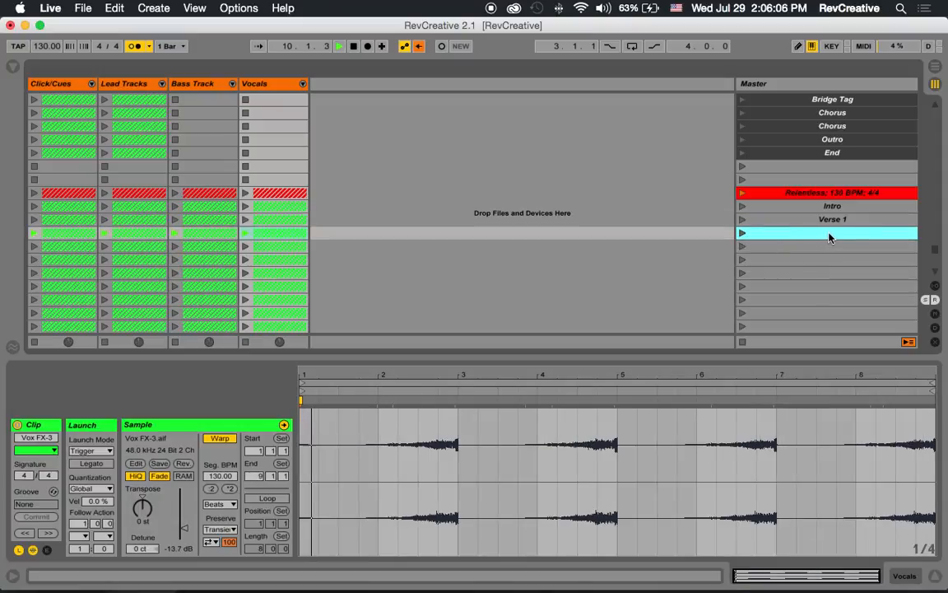
{"action": "key", "text": "super+r"}
{"action": "type", "text": "Pre-"}
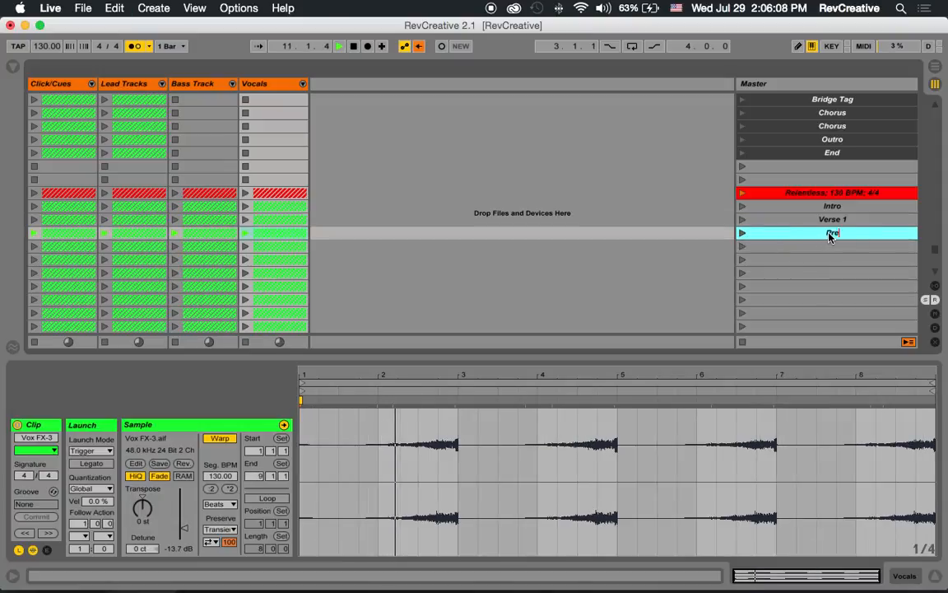
{"action": "type", "text": "Chorus"}
{"action": "key", "text": "Return"}
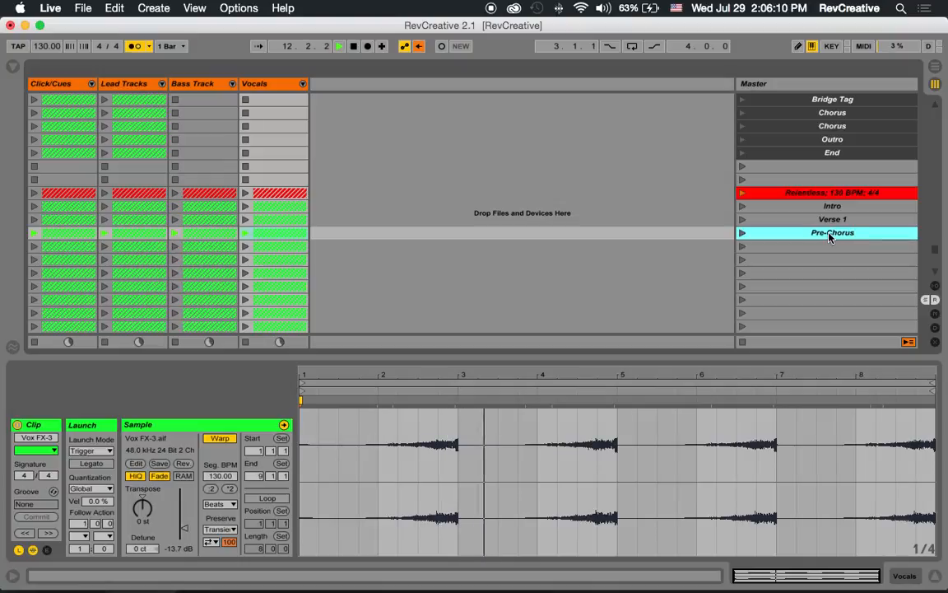
Step: Launch the unnamed scene below Pre-Chorus, and stop playback
{"action": "scroll", "coordinate": [779, 247], "scroll_direction": "down", "scroll_amount": 4}
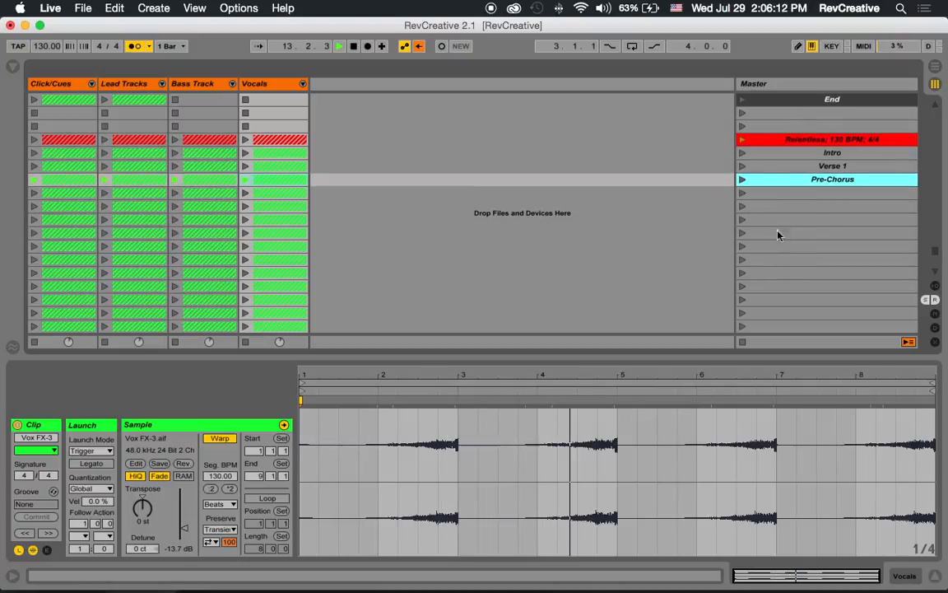
{"action": "left_click", "coordinate": [742, 193]}
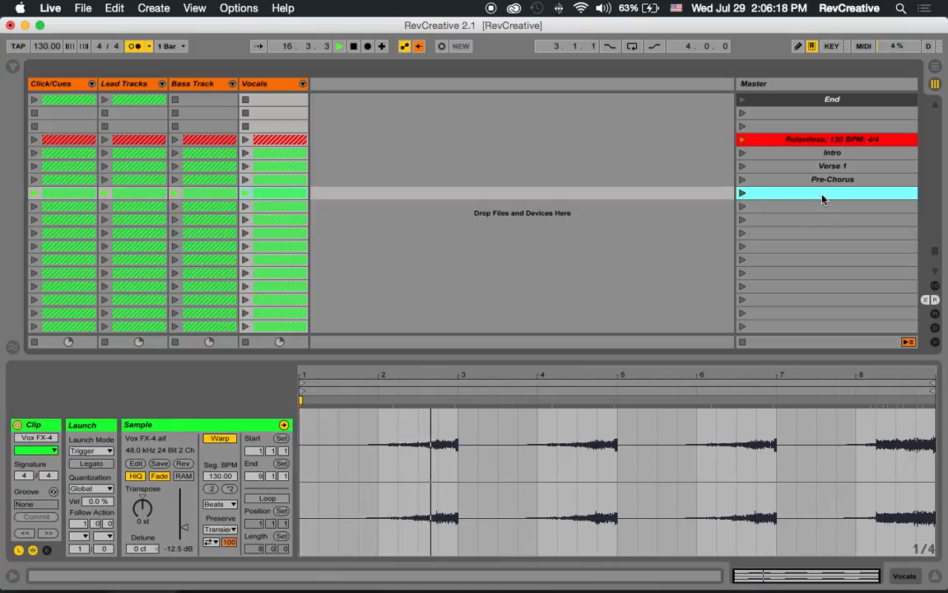
{"action": "key", "text": "space"}
Step: Select the Relentless scenes from Intro down to the last one containing clips and color them dark gray
{"action": "scroll", "coordinate": [819, 227], "scroll_direction": "down", "scroll_amount": 8}
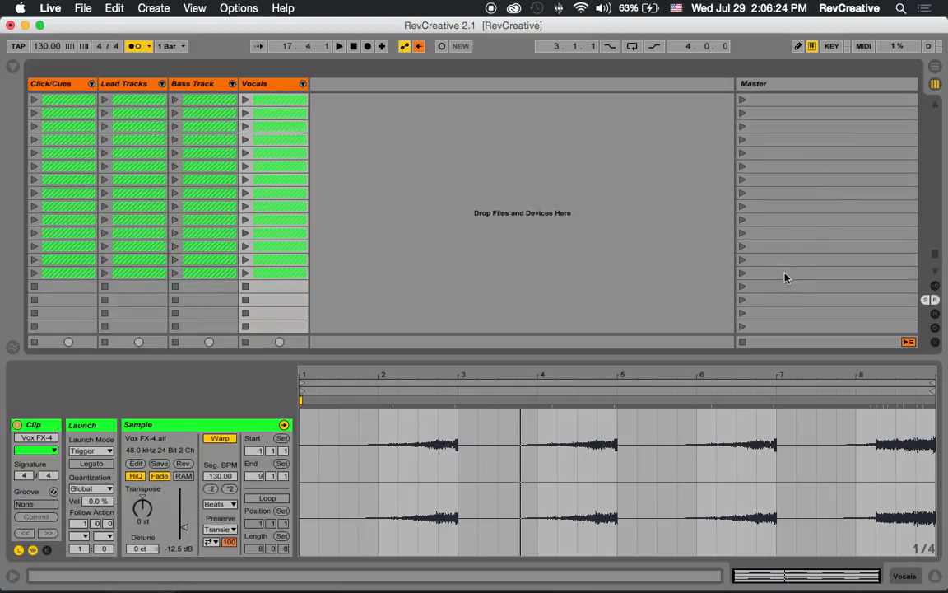
{"action": "scroll", "coordinate": [785, 276], "scroll_direction": "up", "scroll_amount": 8}
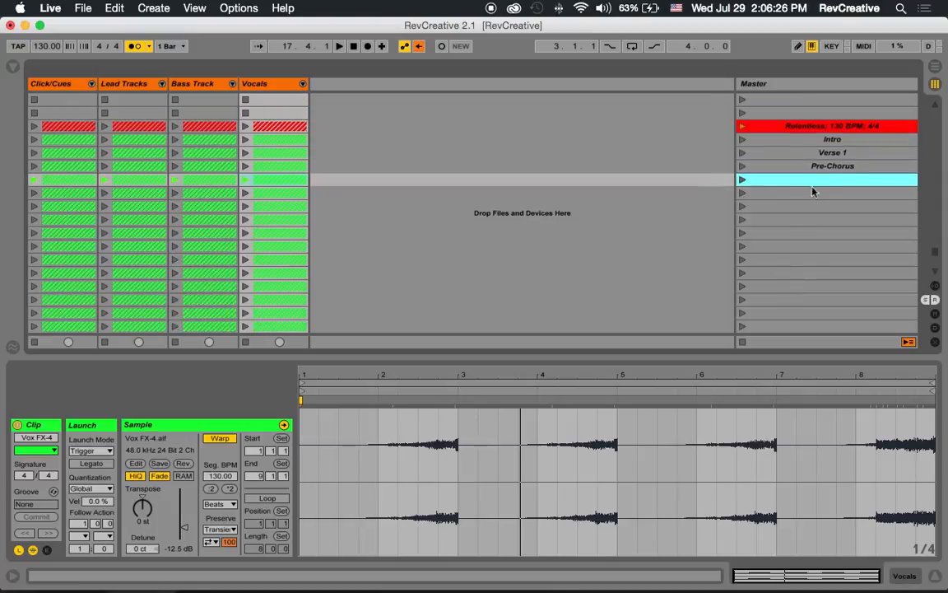
{"action": "left_click", "coordinate": [821, 141]}
{"action": "scroll", "coordinate": [825, 179], "scroll_direction": "down", "scroll_amount": 6}
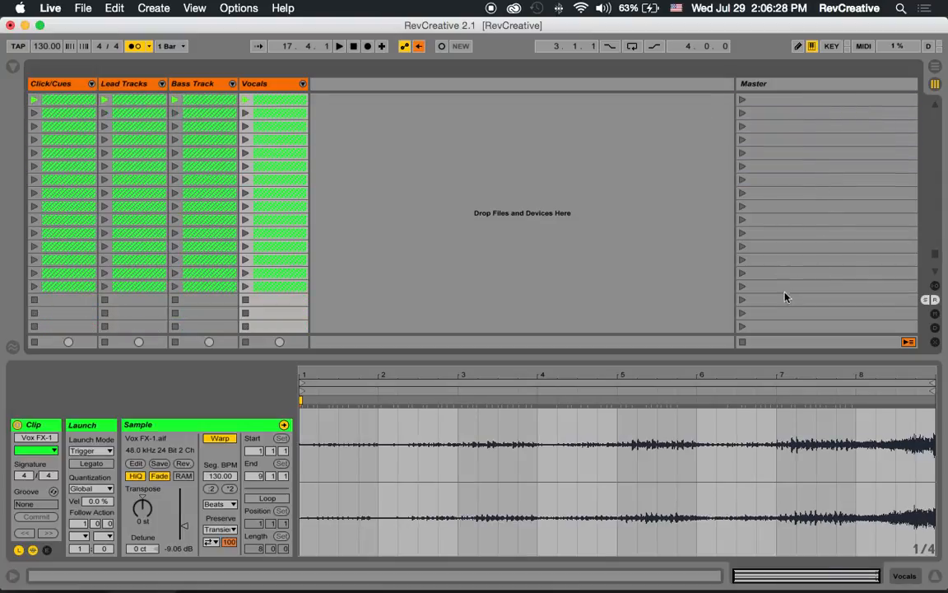
{"action": "left_click", "coordinate": [783, 301], "text": "shift"}
{"action": "left_click", "coordinate": [794, 290], "text": "shift"}
{"action": "right_click", "coordinate": [795, 292]}
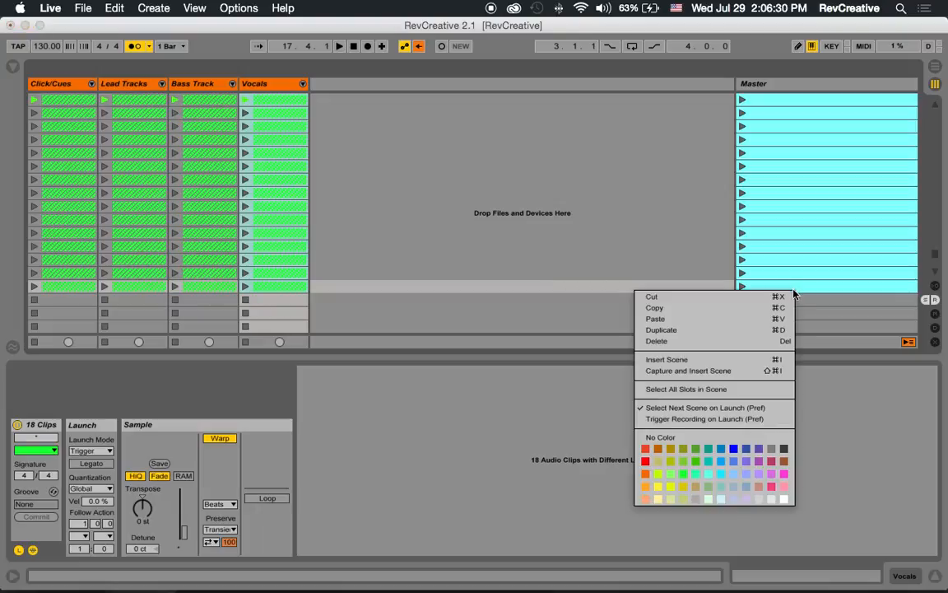
{"action": "left_click", "coordinate": [783, 450]}
{"action": "scroll", "coordinate": [825, 280], "scroll_direction": "up", "scroll_amount": 7}
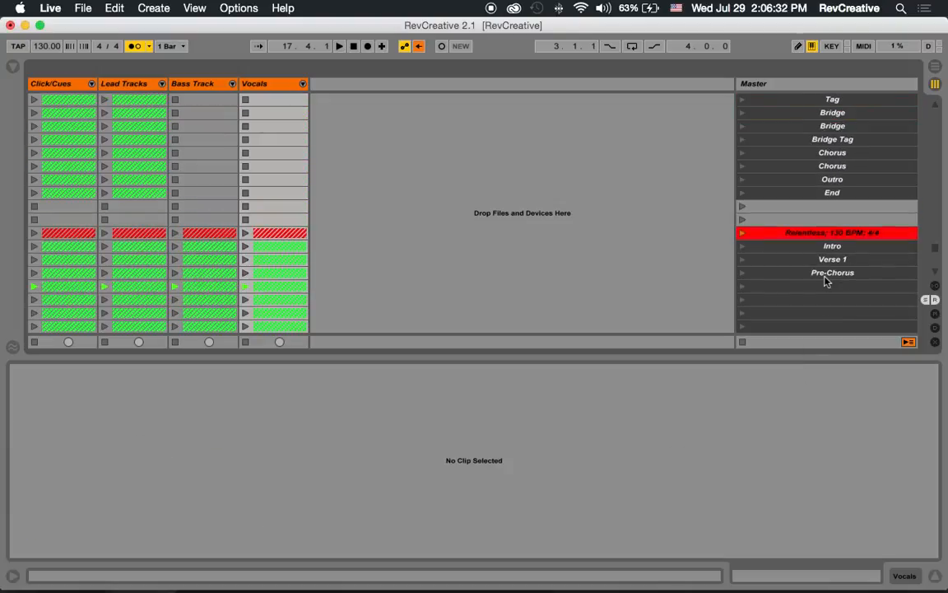
Step: Collapse the clip detail view and examine the Relentless scenes alongside the other songs' scenes in the set
{"action": "scroll", "coordinate": [827, 280], "scroll_direction": "down", "scroll_amount": 2}
{"action": "scroll", "coordinate": [827, 280], "scroll_direction": "down", "scroll_amount": 5}
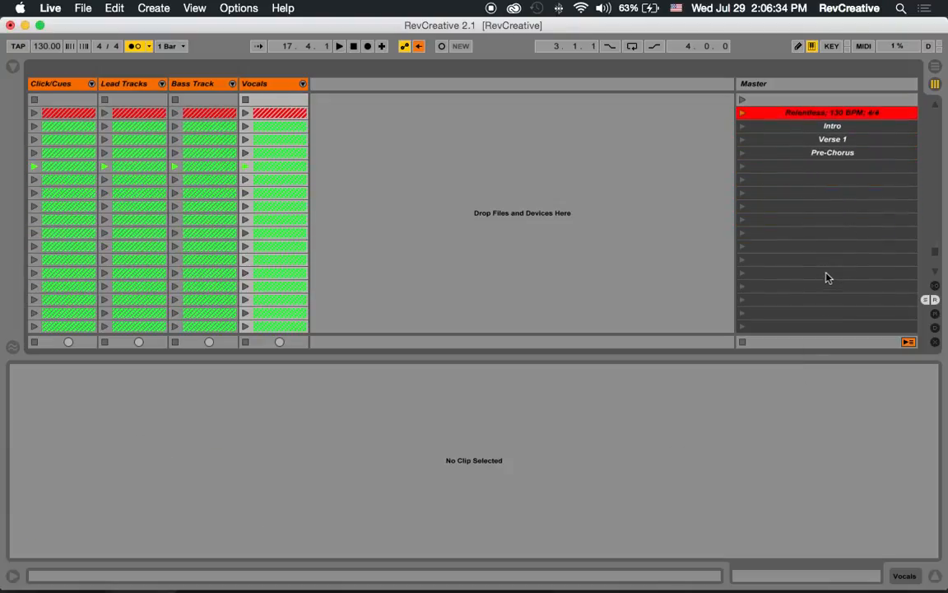
{"action": "double_click", "coordinate": [712, 356]}
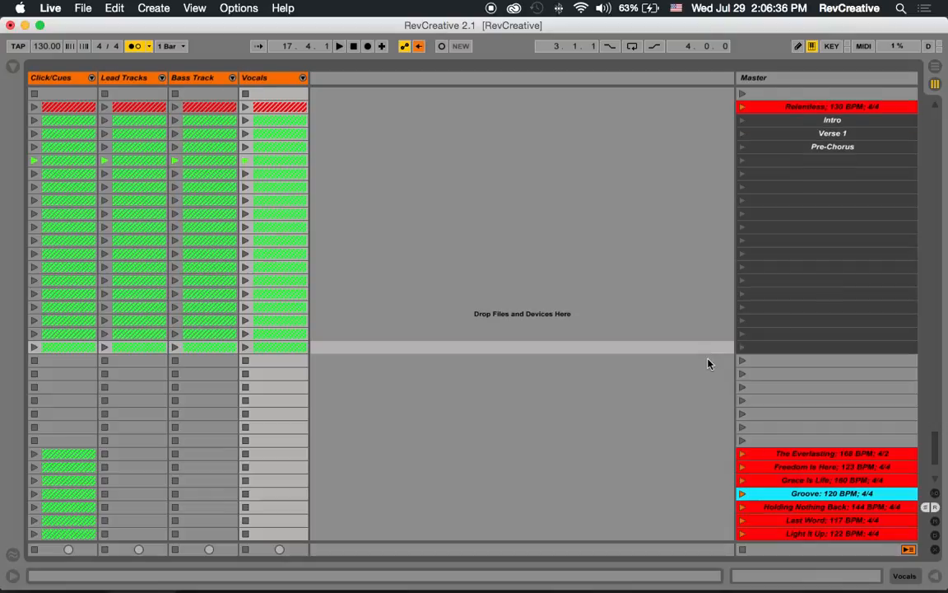
{"action": "scroll", "coordinate": [752, 296], "scroll_direction": "up", "scroll_amount": 16}
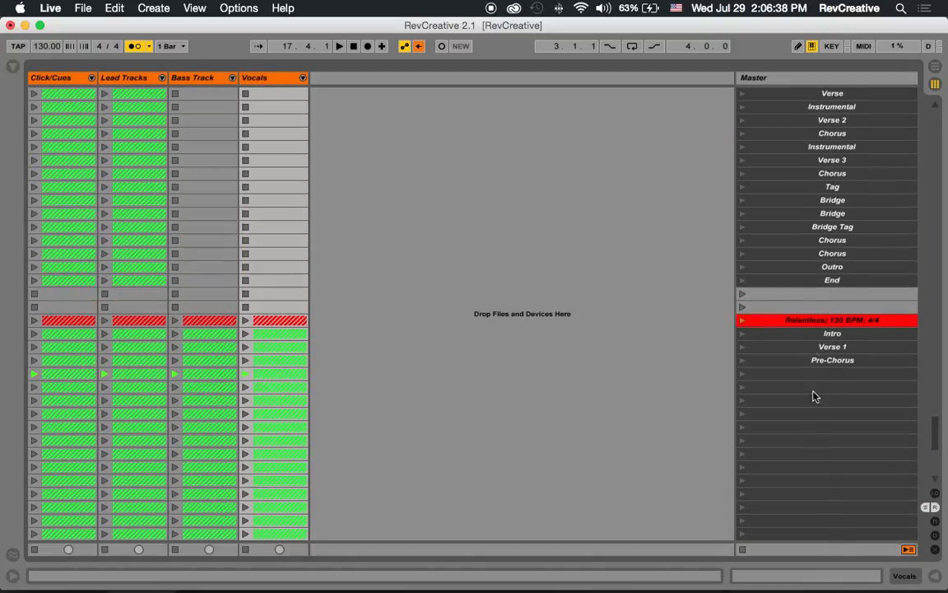
{"action": "scroll", "coordinate": [815, 438], "scroll_direction": "up", "scroll_amount": 14}
{"action": "scroll", "coordinate": [817, 334], "scroll_direction": "up", "scroll_amount": 20}
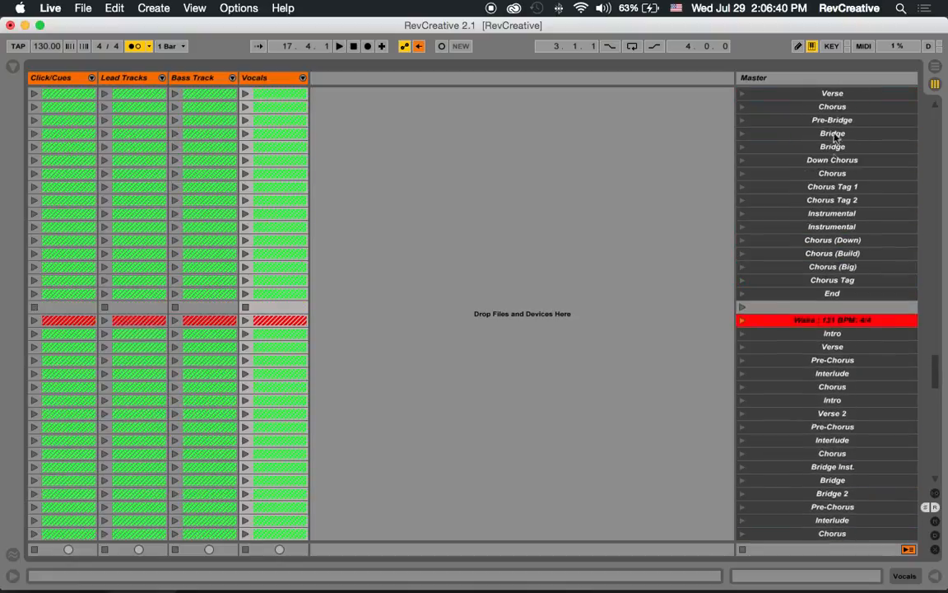
{"action": "scroll", "coordinate": [816, 325], "scroll_direction": "down", "scroll_amount": 20}
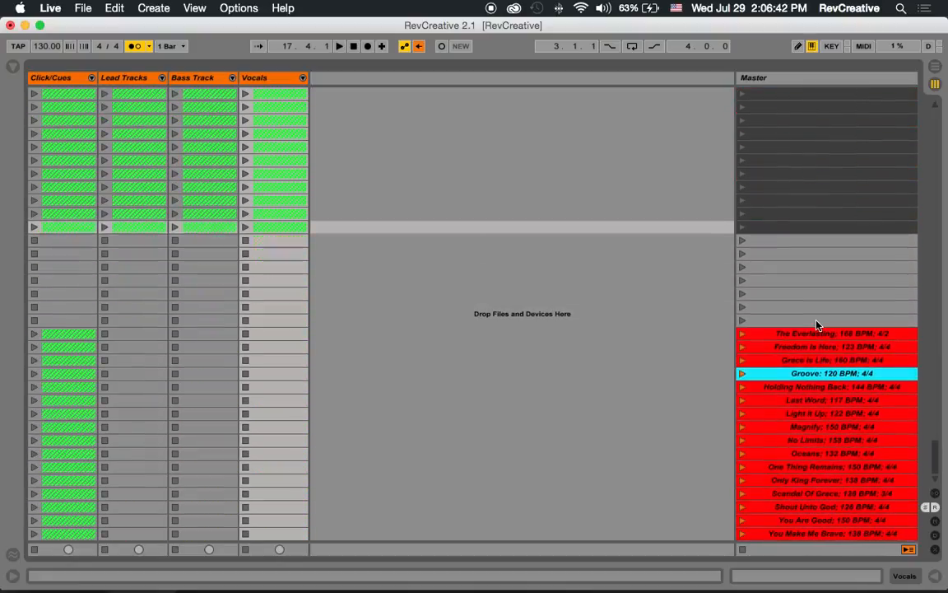
{"action": "scroll", "coordinate": [817, 325], "scroll_direction": "up", "scroll_amount": 4}
{"action": "scroll", "coordinate": [817, 325], "scroll_direction": "down", "scroll_amount": 4}
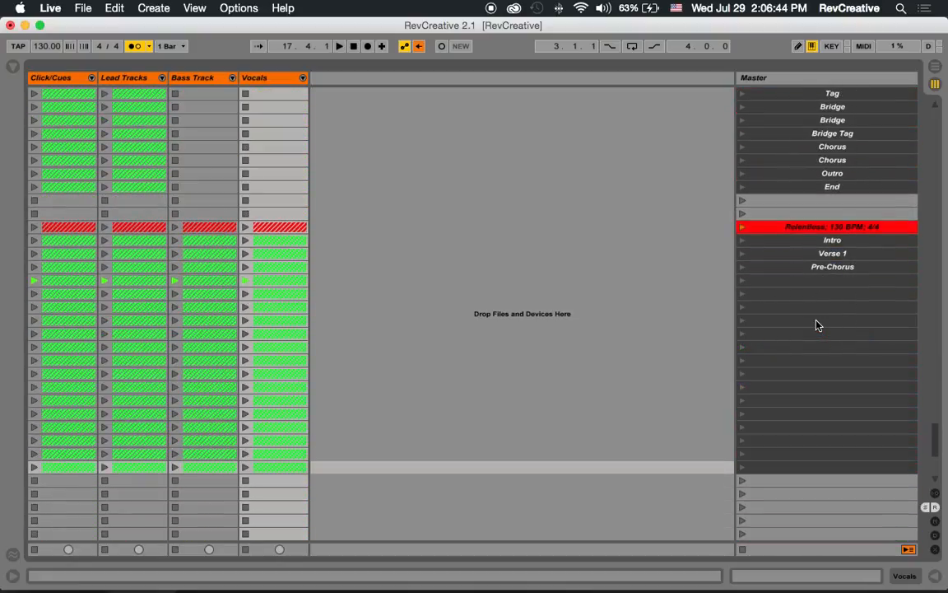